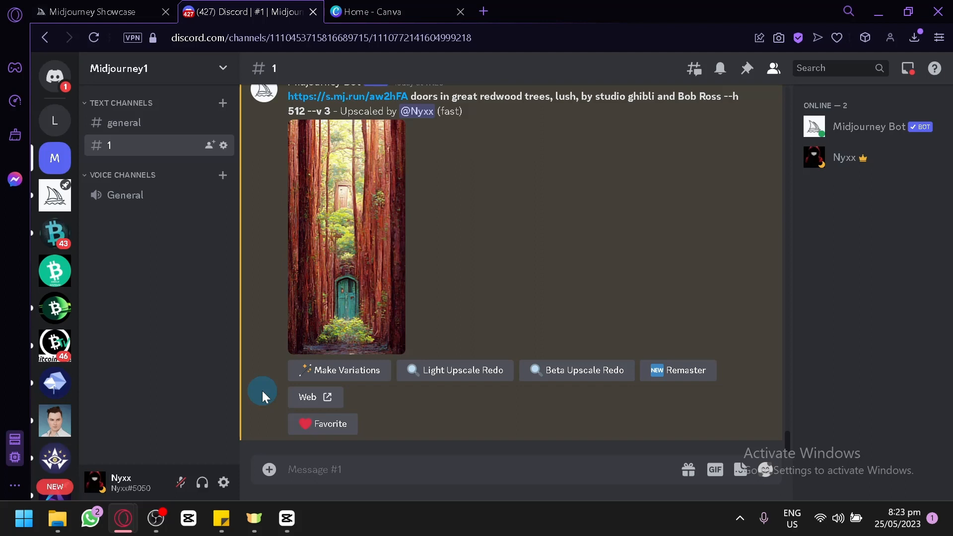
Browse the recent images in the Midjourney Showcase and read the prompts behind them
left_click(72, 10)
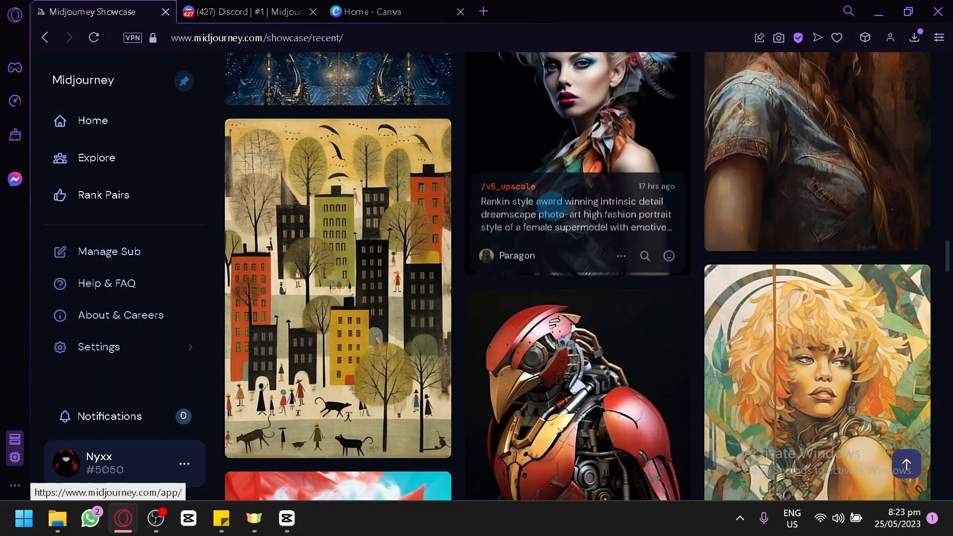
scroll(467, 245, "down", 10)
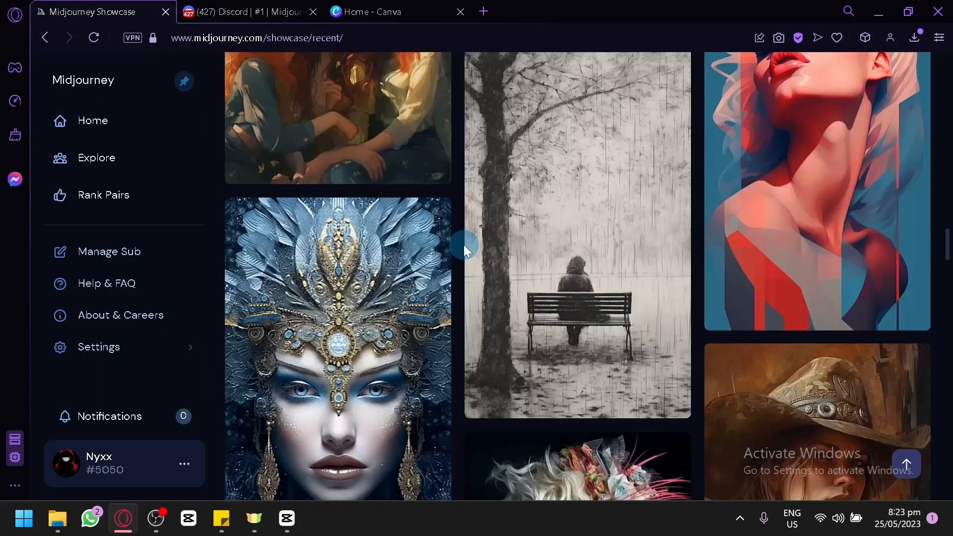
mouse_move(470, 247)
scroll(470, 243, "up", 10)
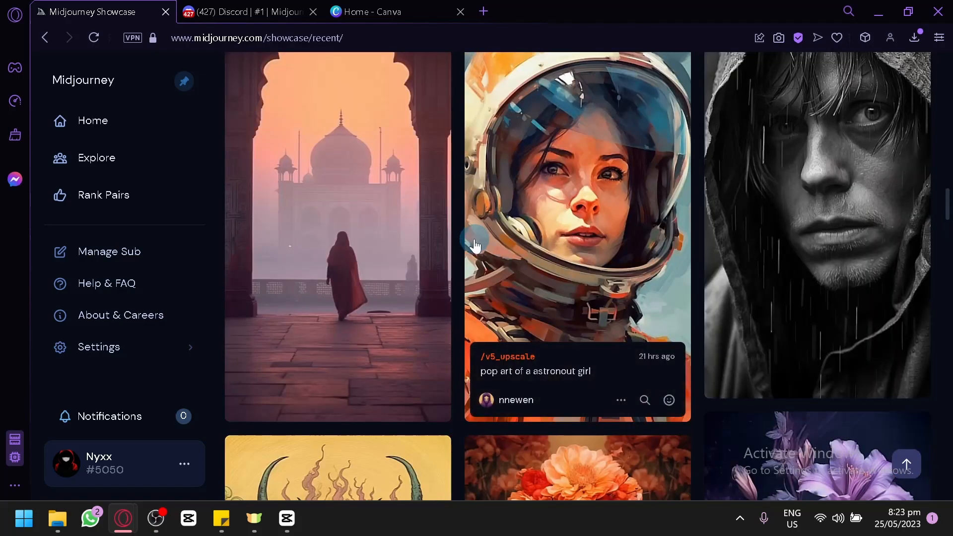
scroll(461, 236, "down", 5)
mouse_move(857, 190)
scroll(559, 207, "down", 15)
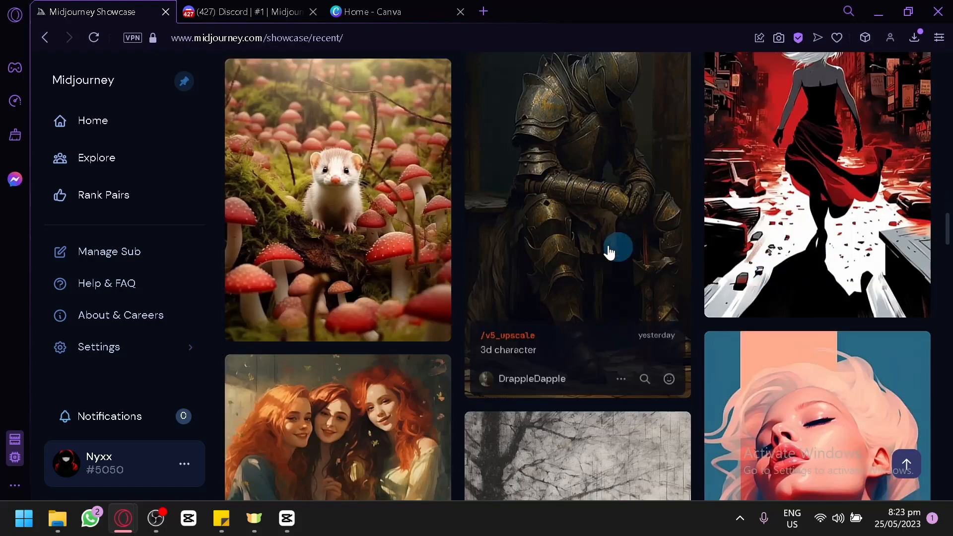
scroll(561, 187, "down", 12)
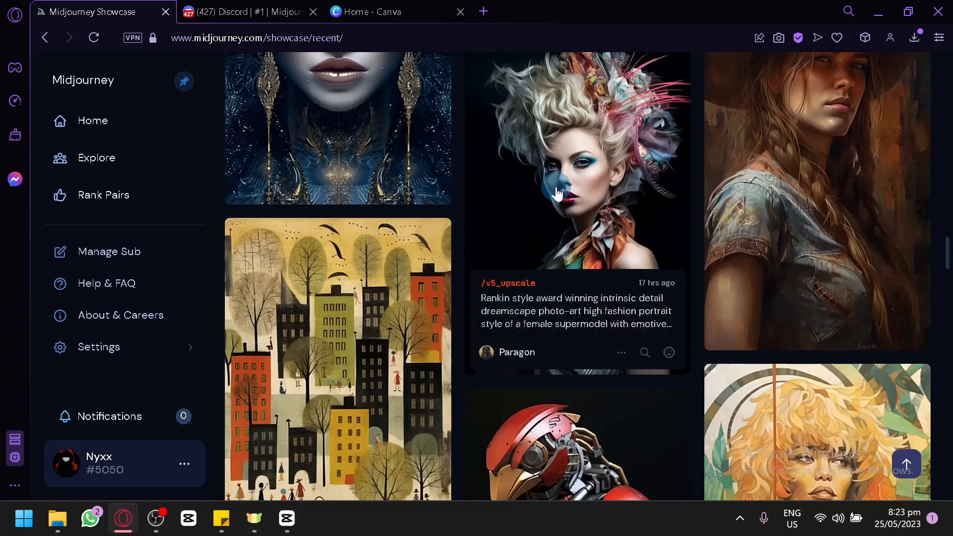
scroll(581, 249, "up", 10)
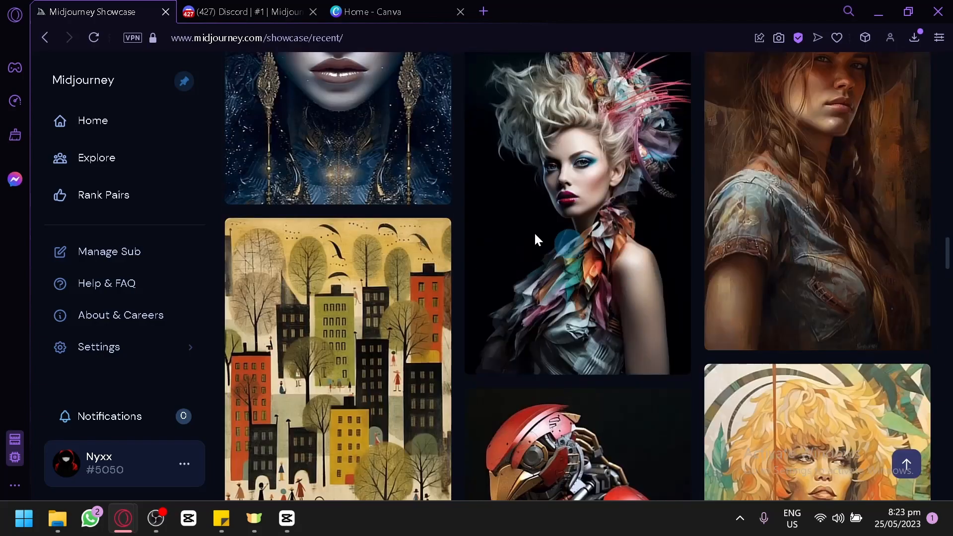
scroll(534, 231, "down", 3)
mouse_move(383, 183)
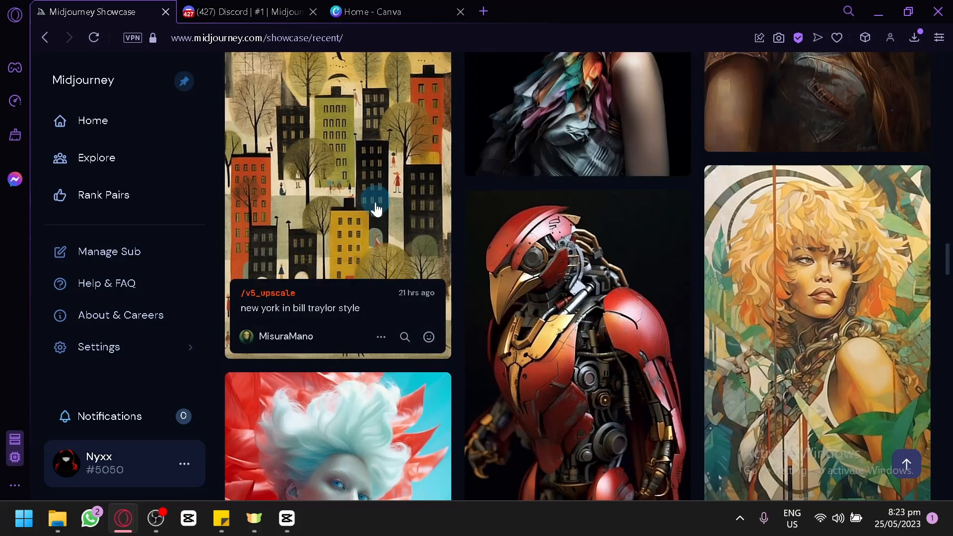
scroll(367, 228, "up", 2)
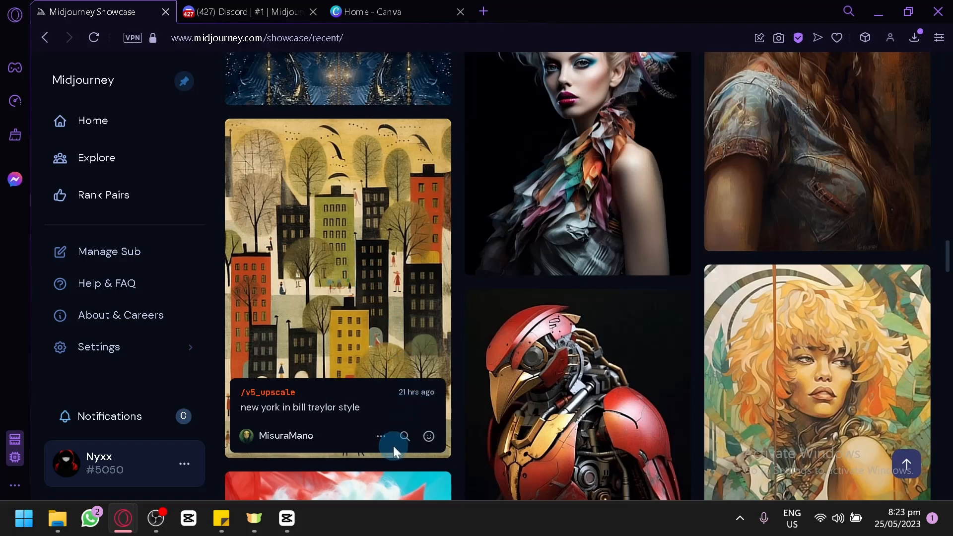
Copy the full prompt with its parameters from the "new york in bill traylor style" showcase image
left_click(381, 435)
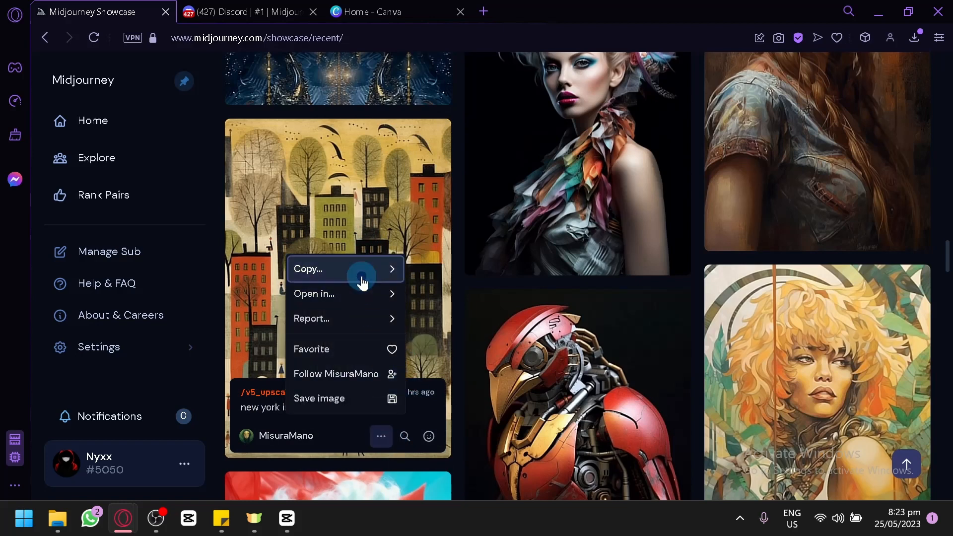
mouse_move(367, 271)
left_click(430, 217)
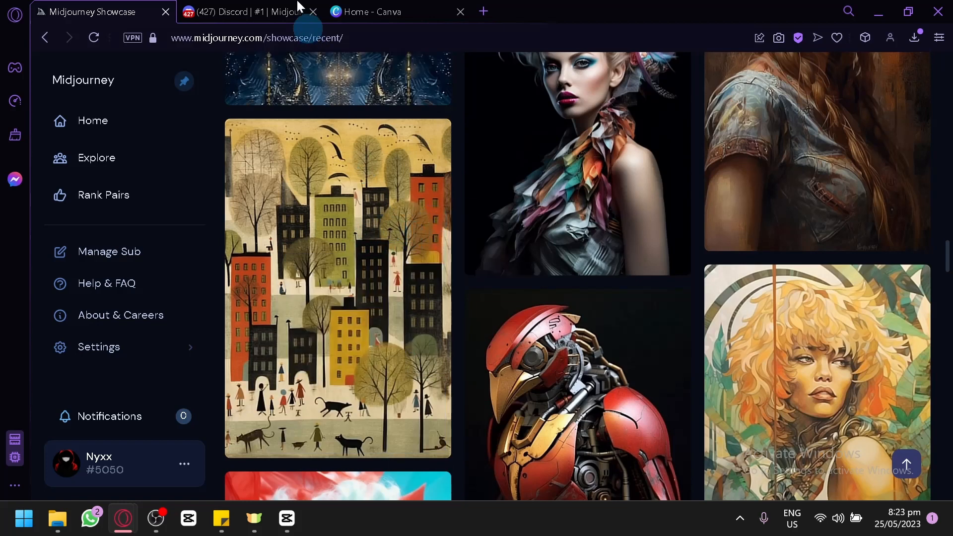
Switch to Discord and paste the copied New York prompt into a new /imagine command in channel 1
left_click(269, 10)
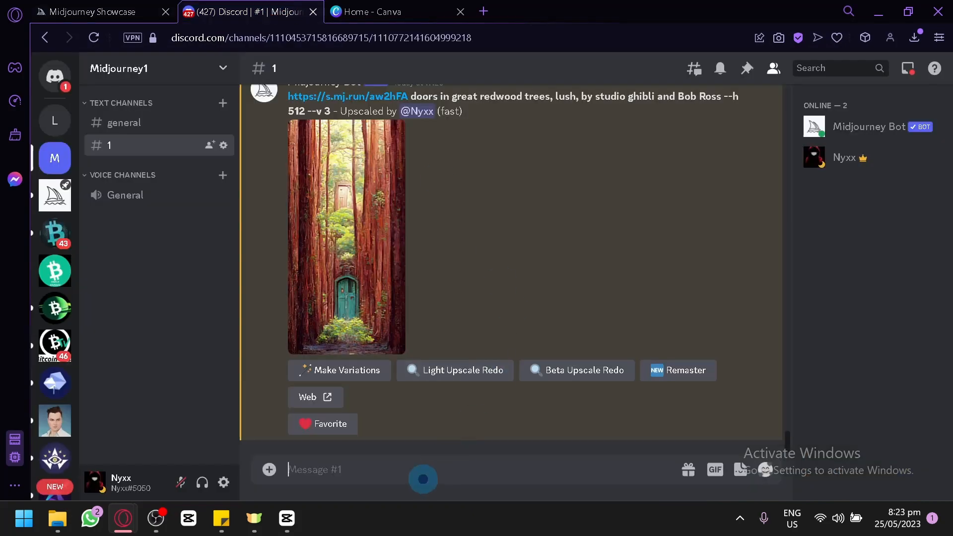
type("/")
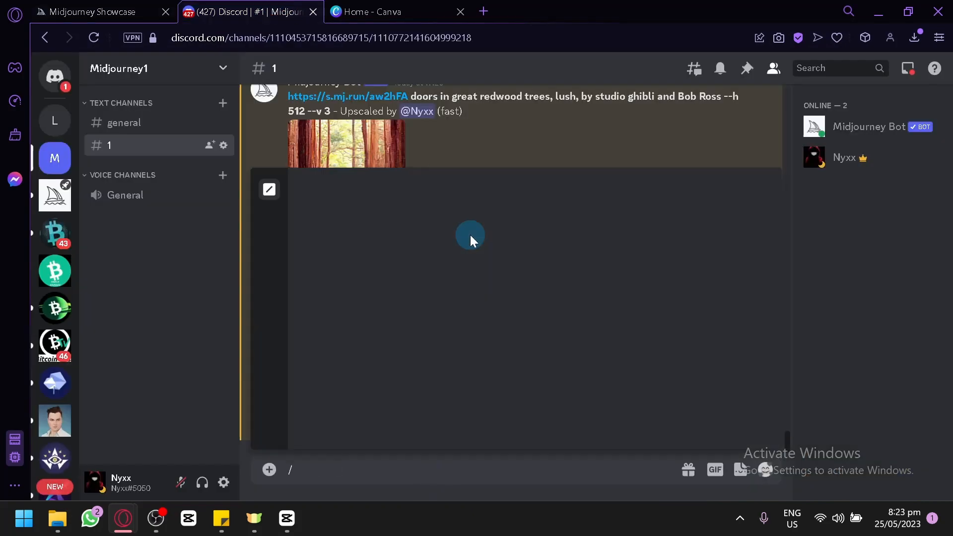
key("Return")
type("new york in bill traylor style --ar 2:3 --s 1000 --q 5")
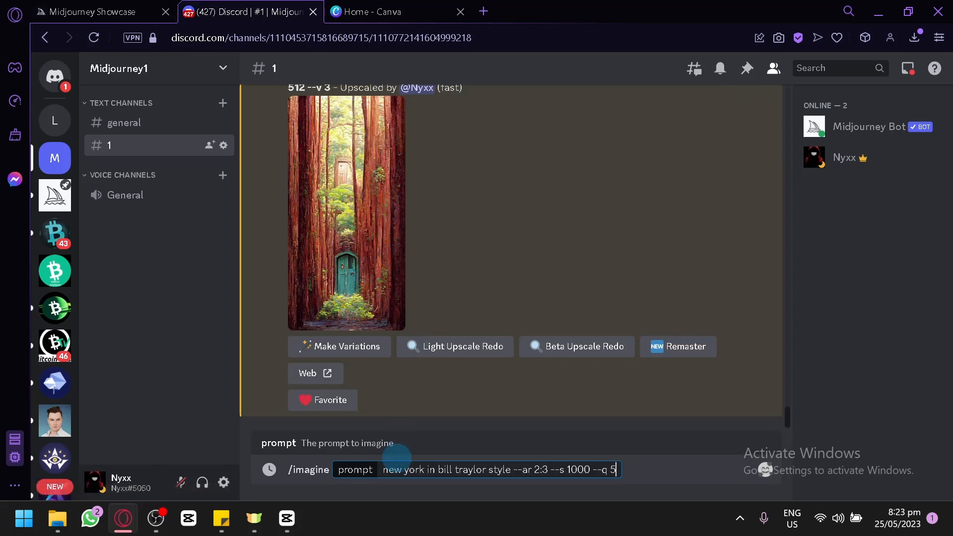
Add "close up of a bird ," in front of the pasted New York prompt and submit it
left_click_drag(383, 468, 516, 471)
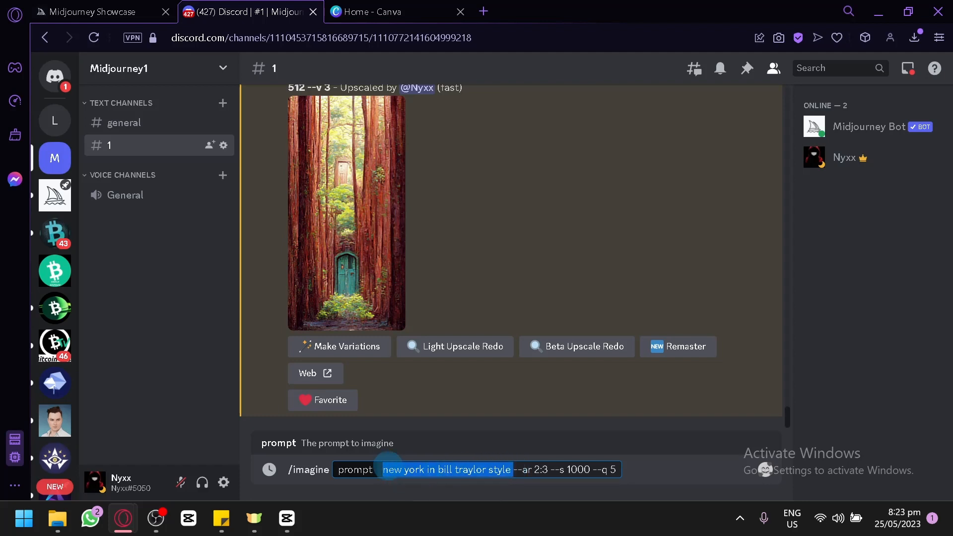
left_click(383, 469)
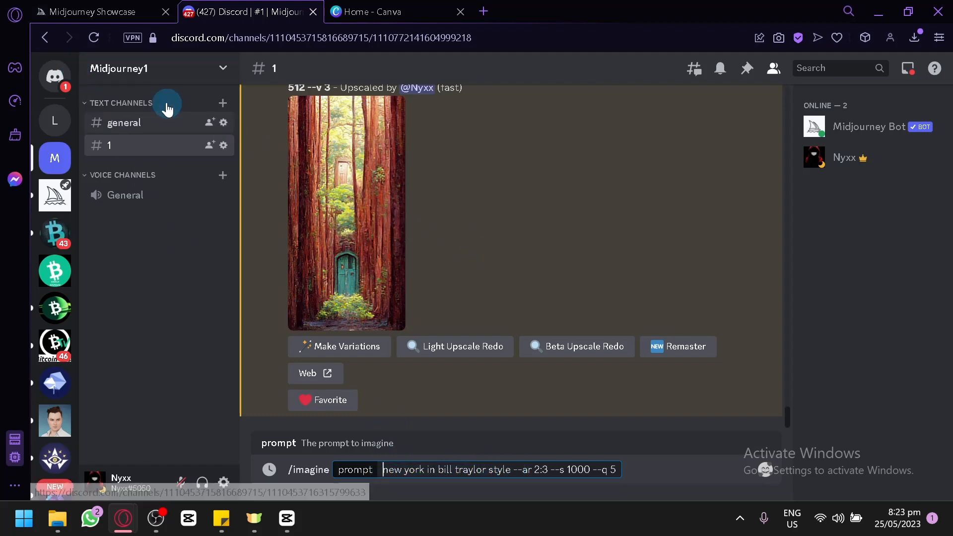
left_click(99, 11)
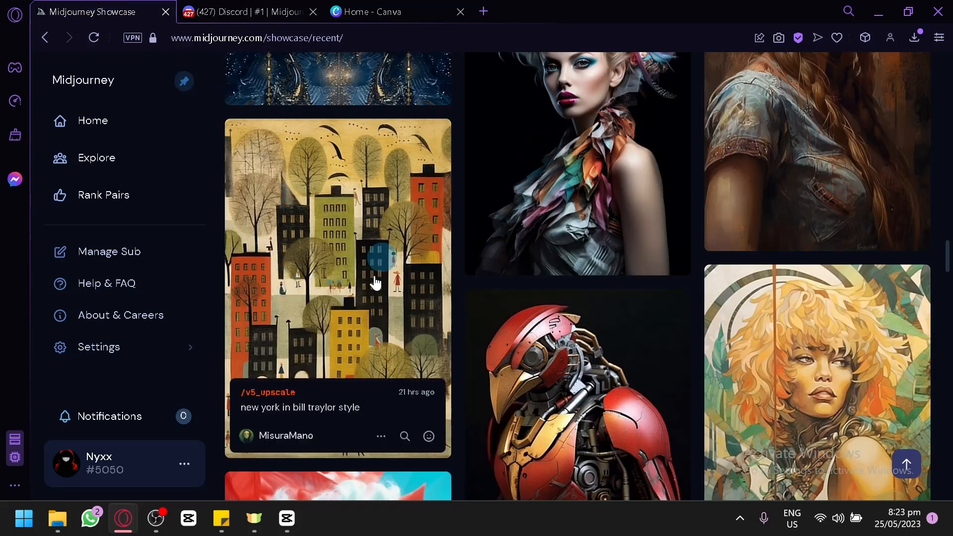
left_click(249, 11)
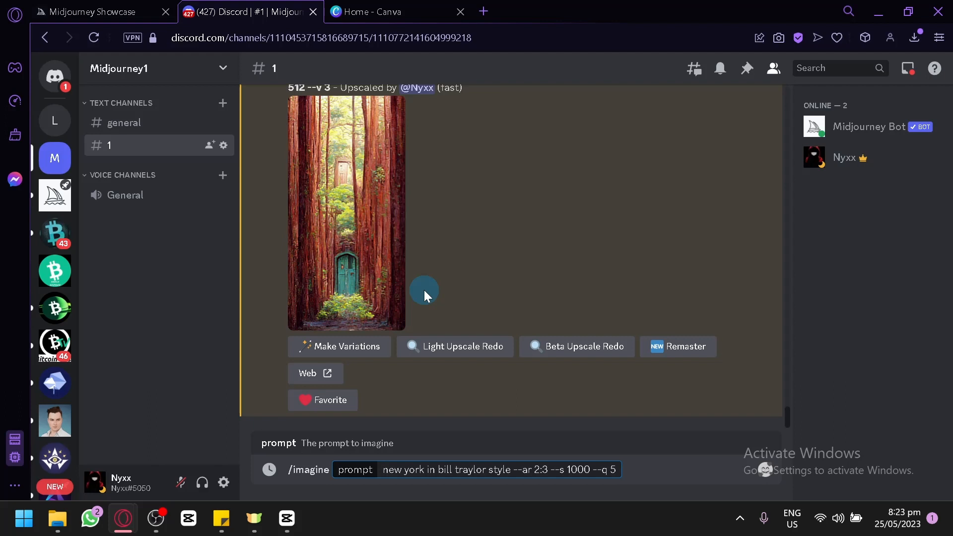
type(",")
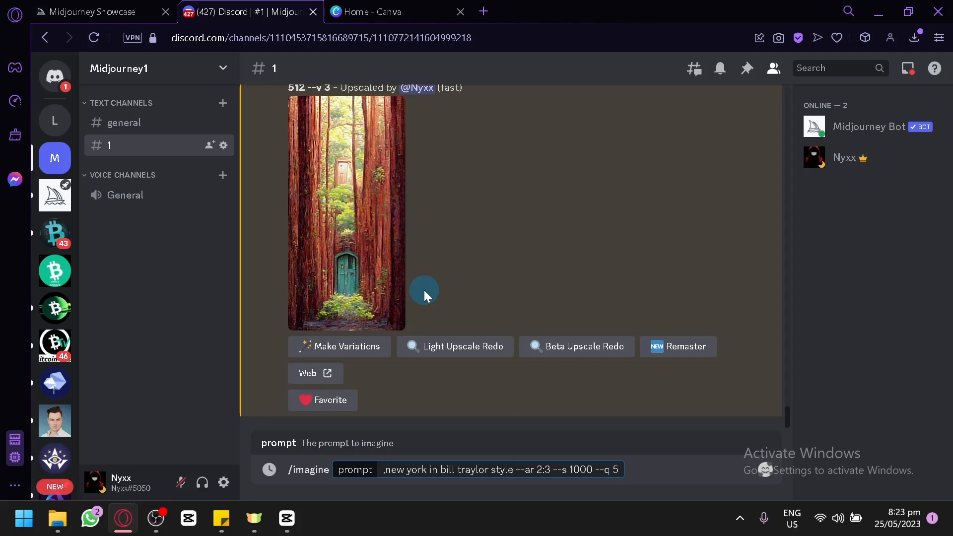
type("bird")
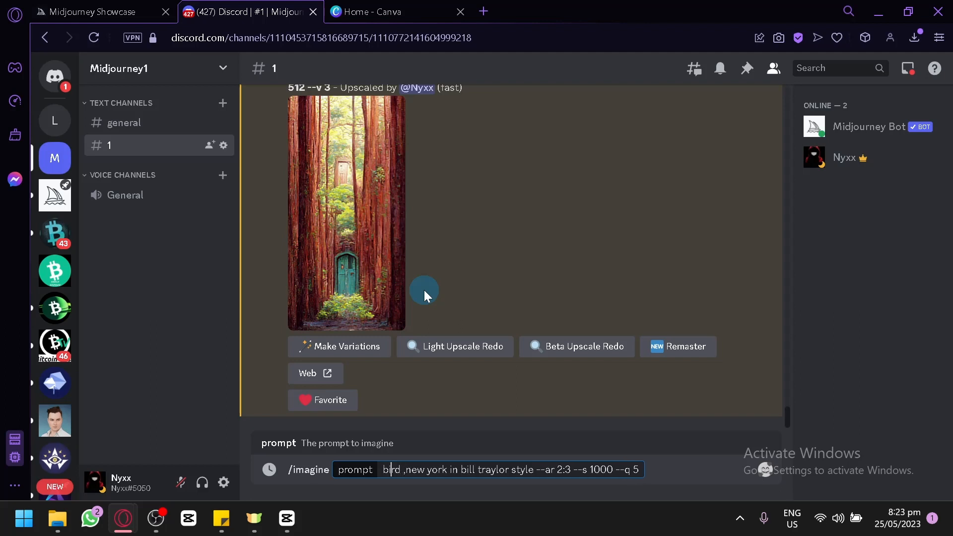
type(" close up ")
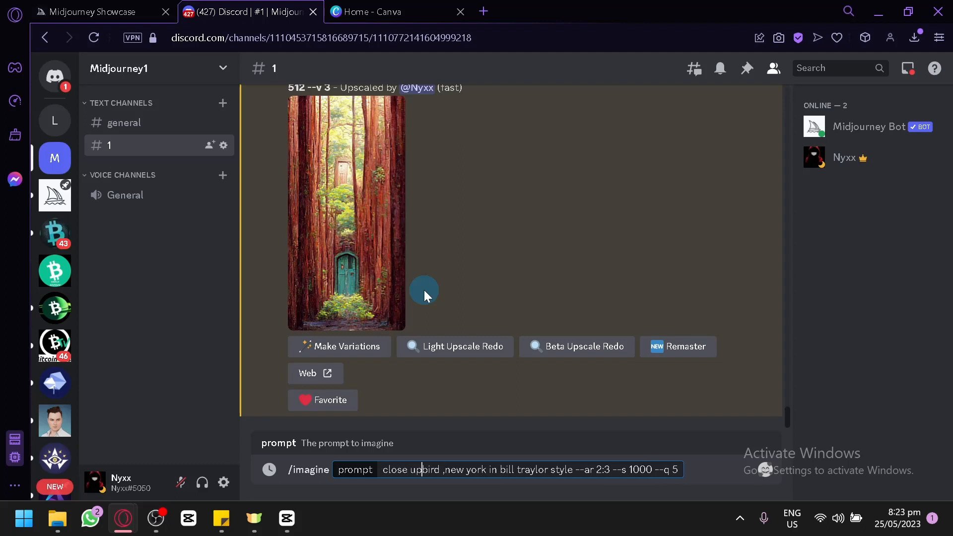
type("of a")
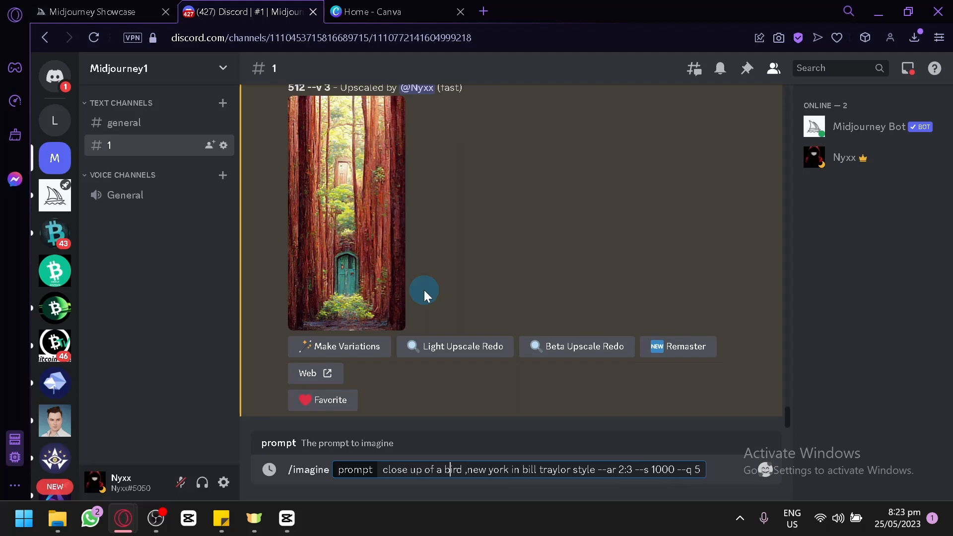
key("Return")
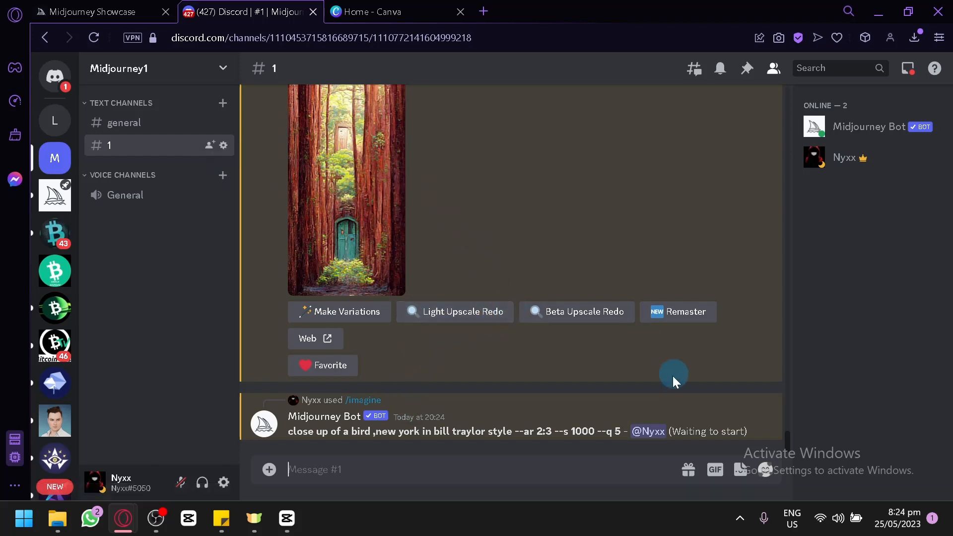
Open the New York showcase image at full size in its own tab and check the bird generation's progress in Discord
left_click(123, 9)
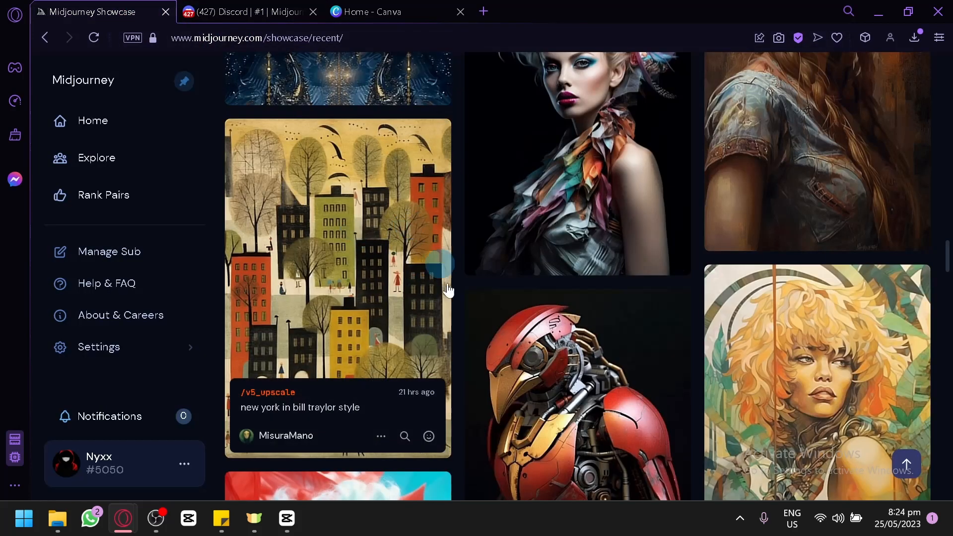
left_click(382, 212)
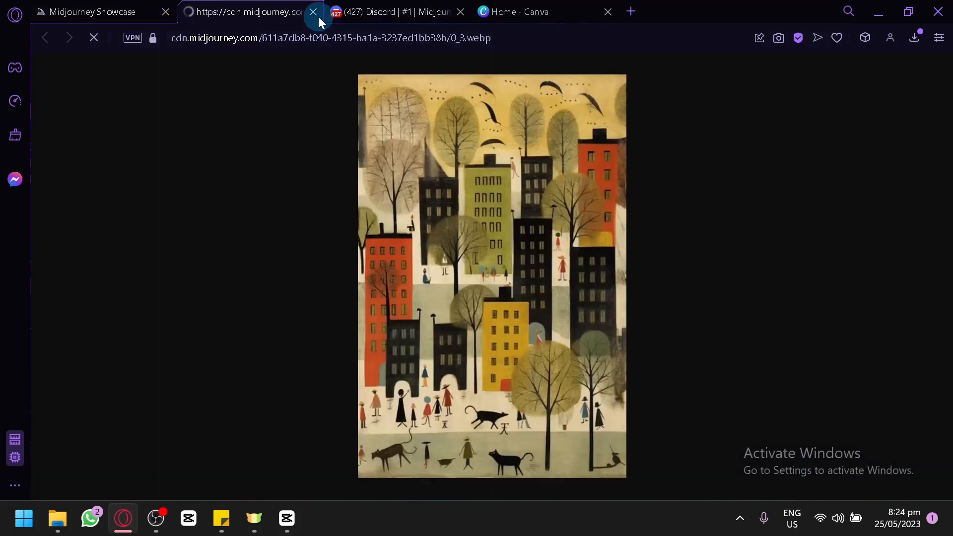
left_click(358, 11)
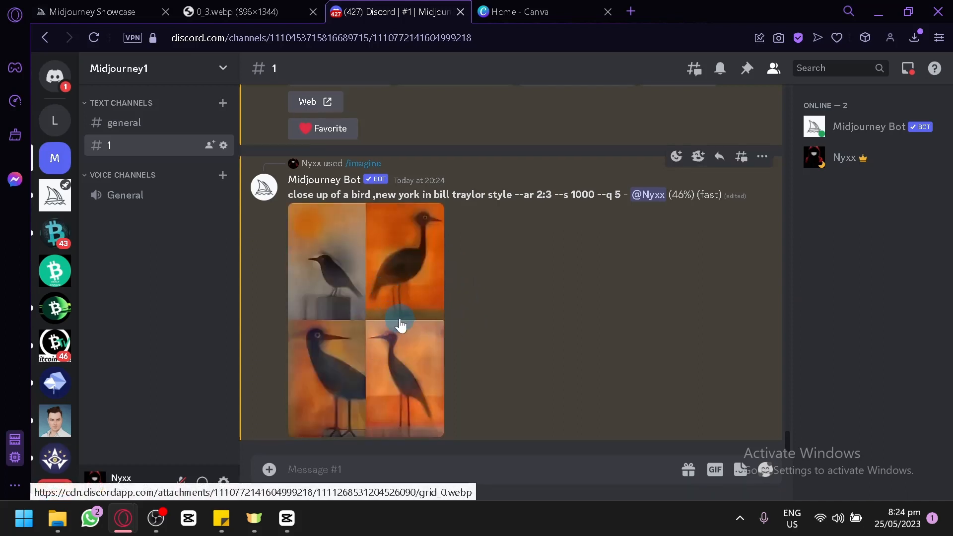
left_click(273, 7)
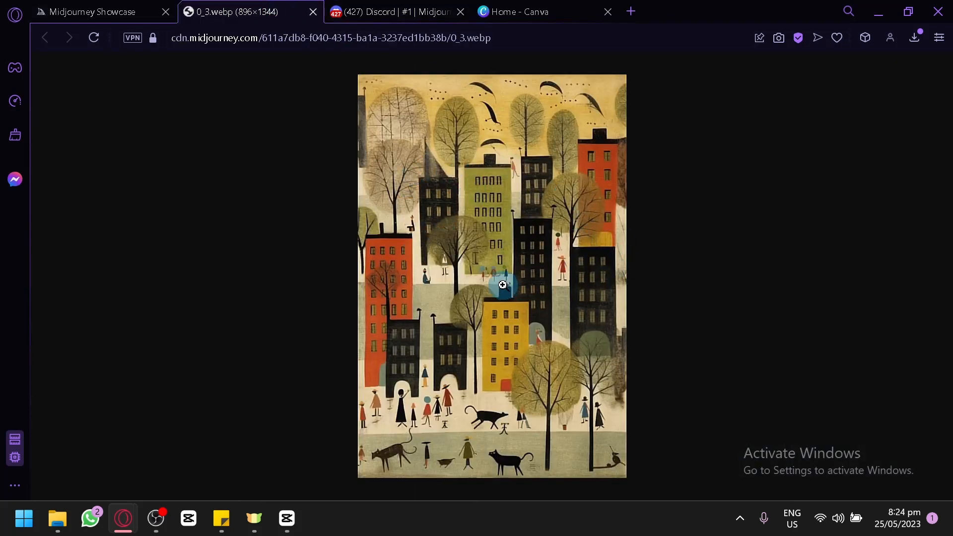
Save the full-size New York image into the download folder as the WEBP file 0_3
right_click(444, 120)
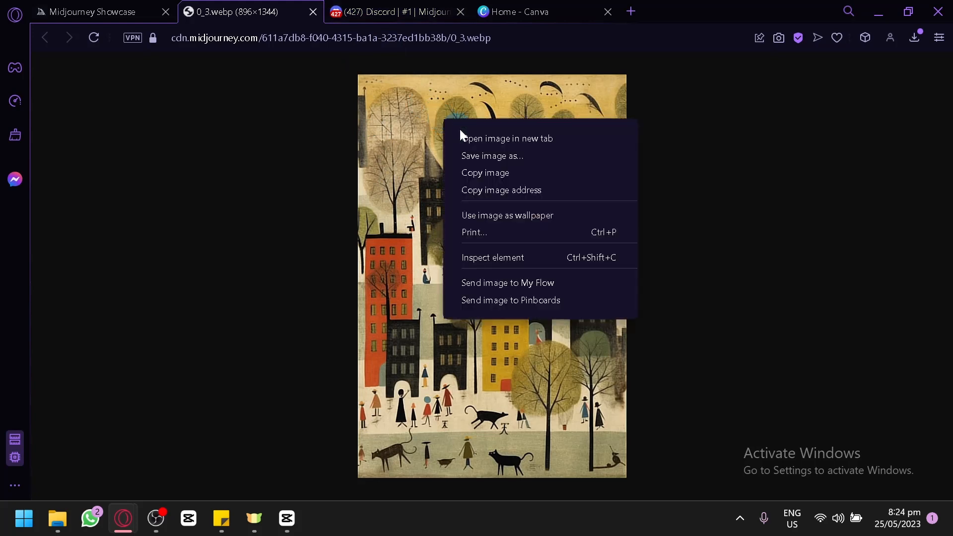
left_click(575, 268)
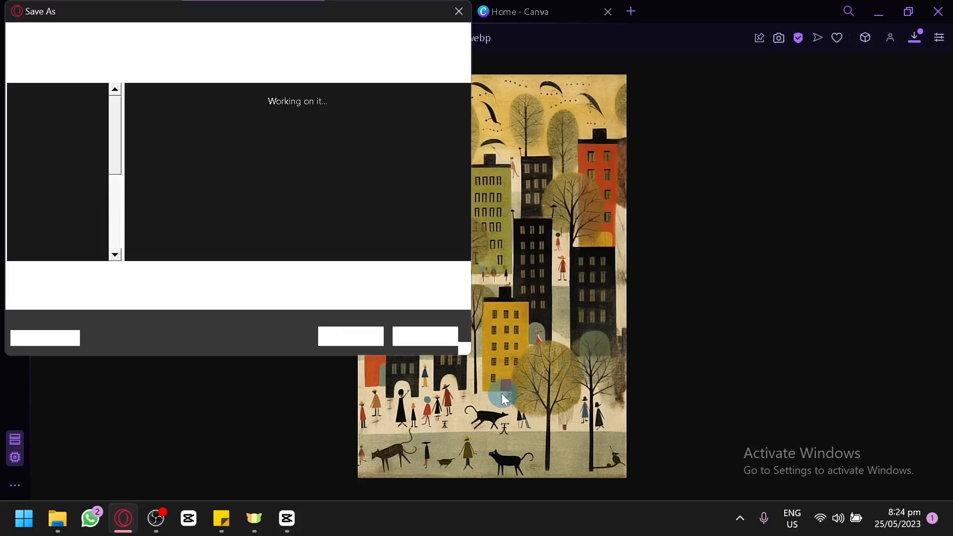
left_click(343, 339)
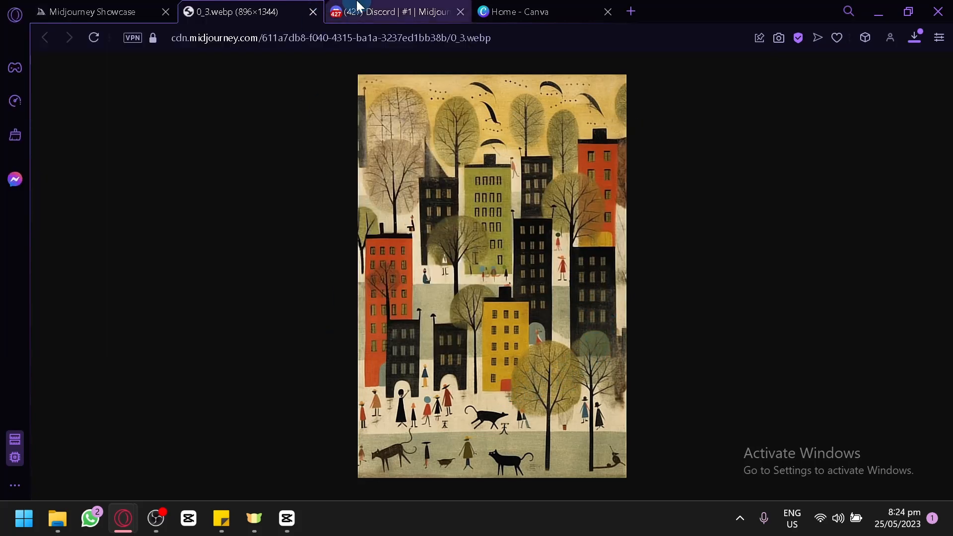
right_click(456, 197)
left_click(494, 220)
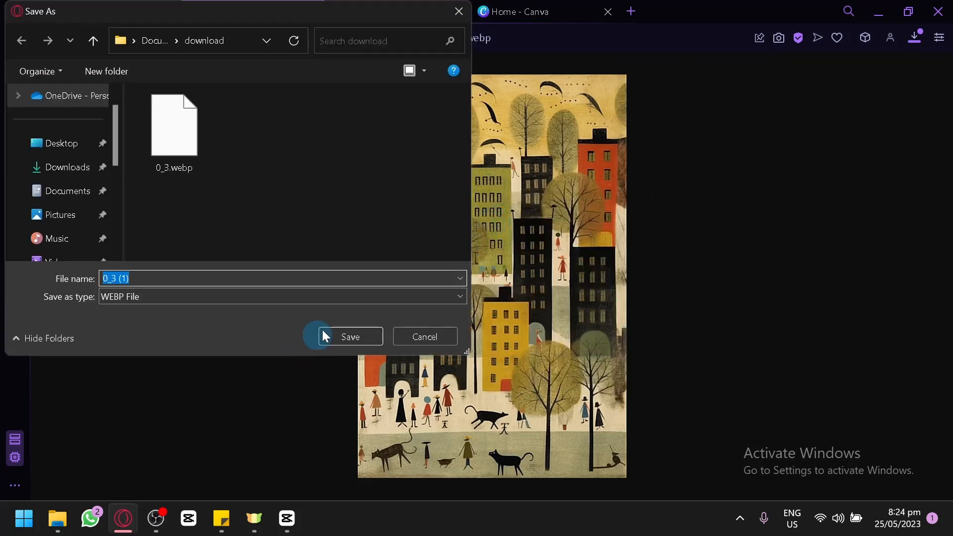
left_click(359, 296)
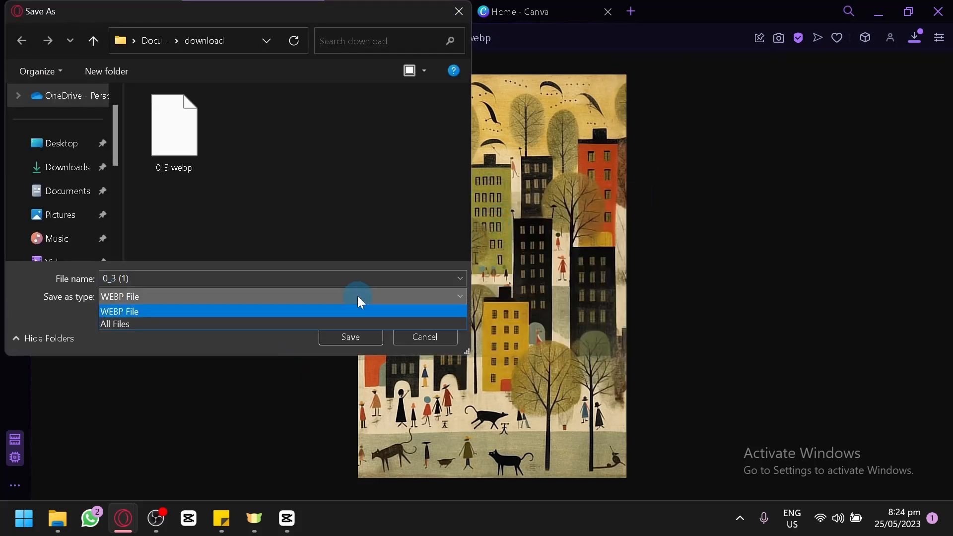
left_click(423, 341)
left_click(413, 337)
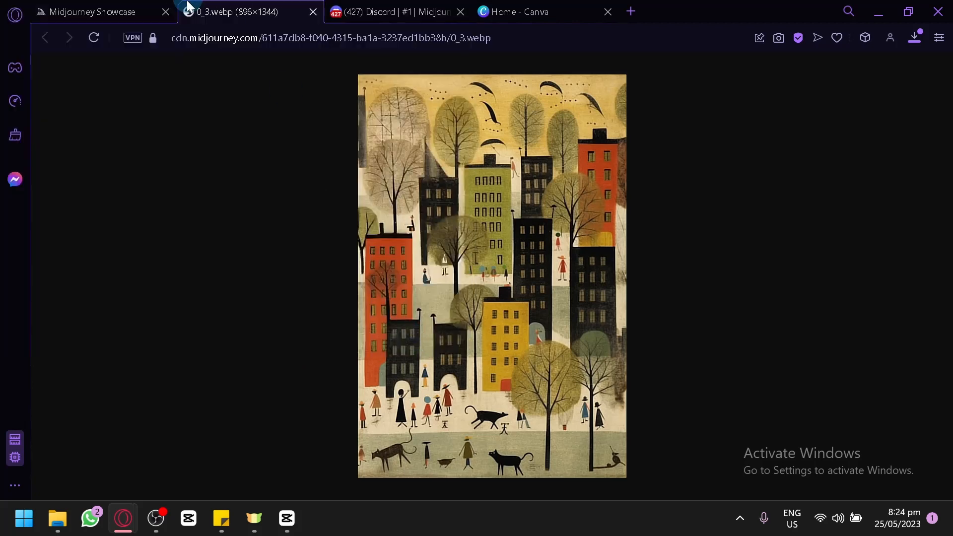
Return to the Midjourney Showcase and download the "new york in bill traylor style" image as a PNG
left_click(156, 7)
mouse_move(334, 249)
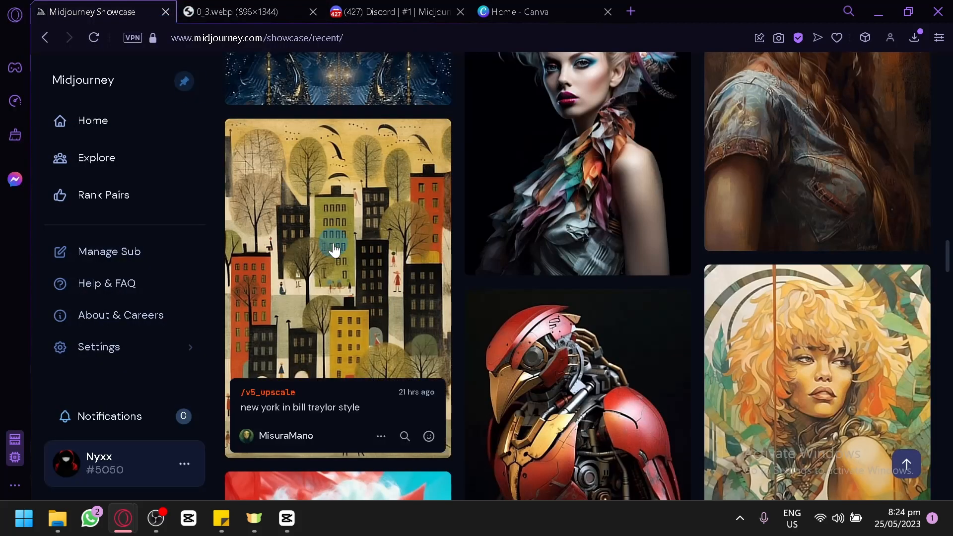
left_click(390, 439)
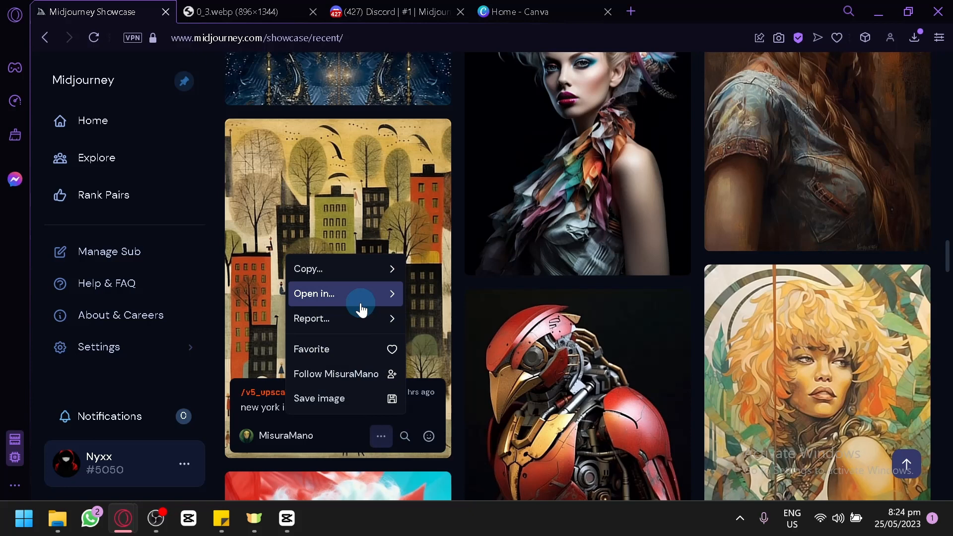
left_click(364, 398)
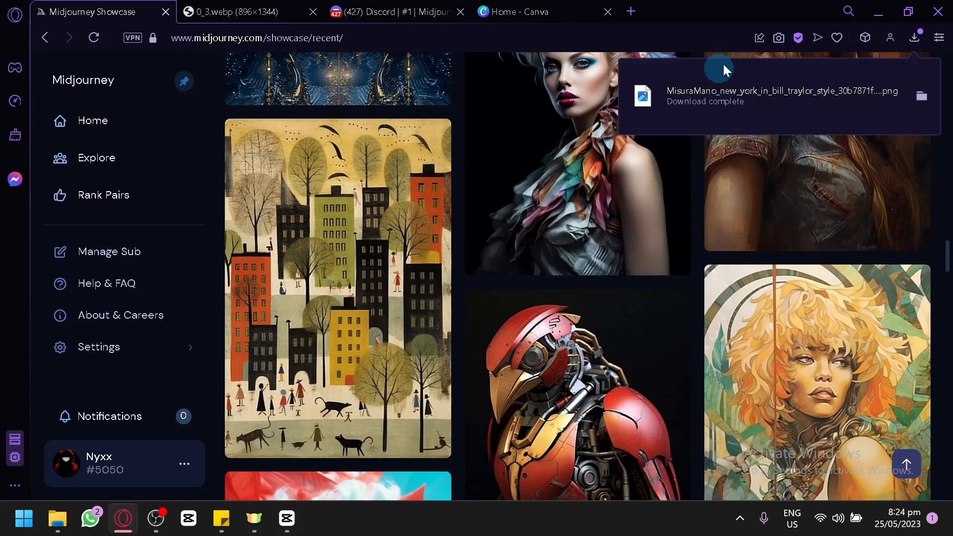
Switch to Discord, preview the generated bird grid at larger size, and upscale image 4
left_click(375, 7)
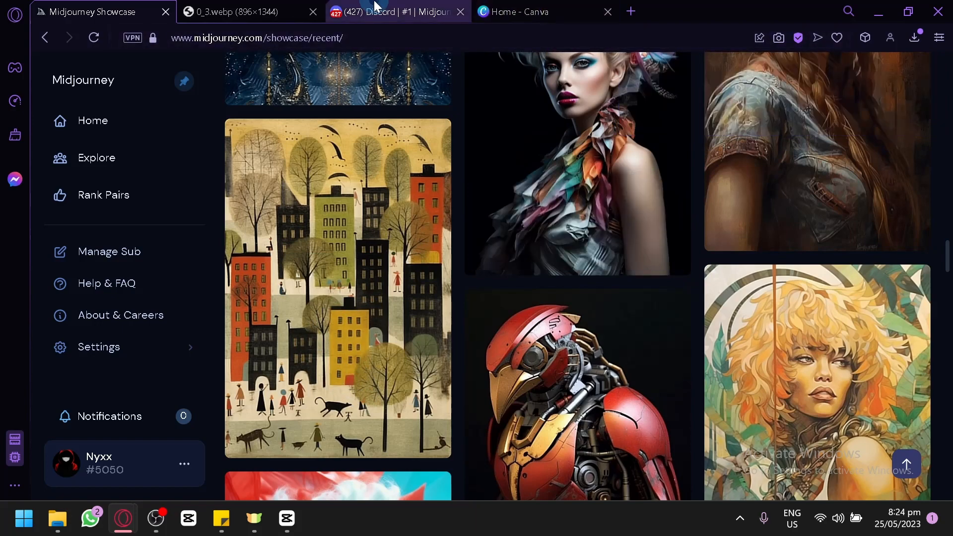
left_click(395, 213)
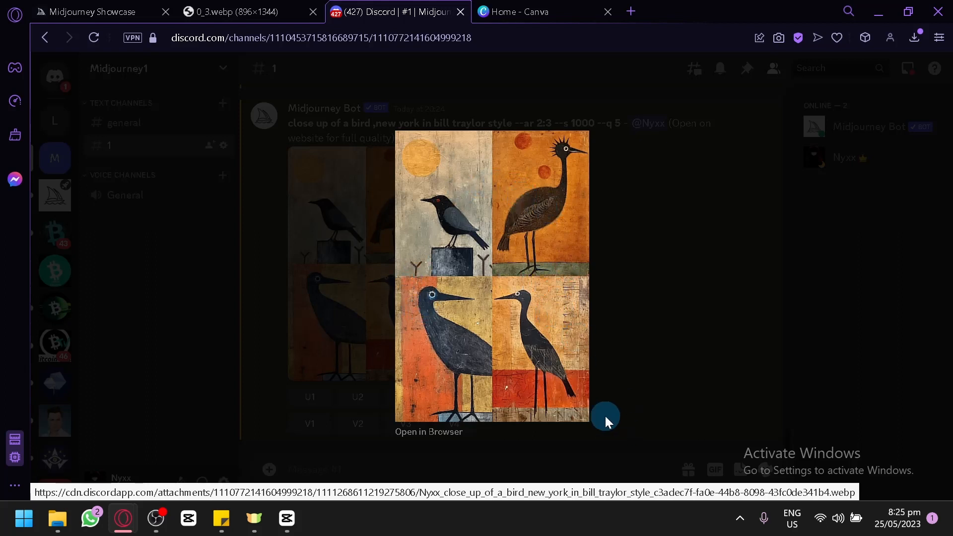
left_click(641, 385)
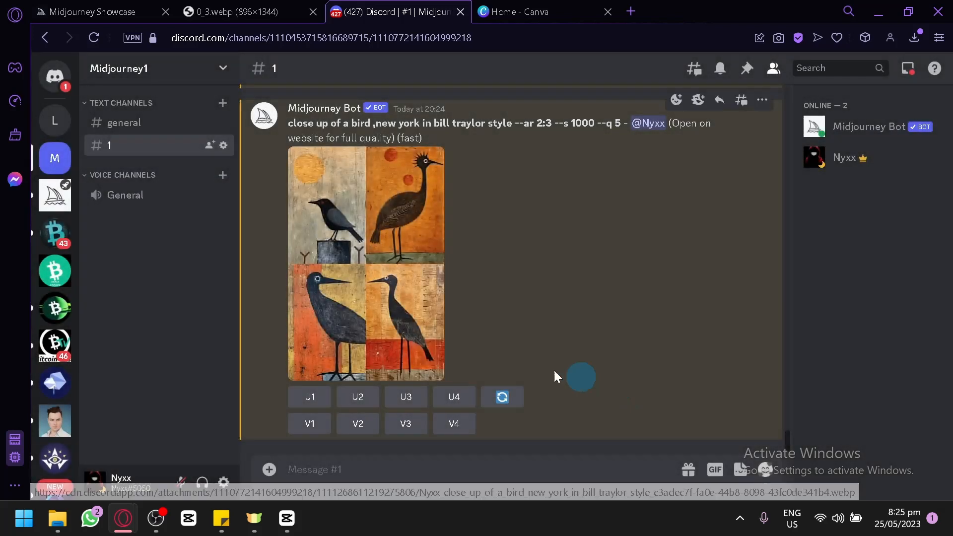
left_click(454, 396)
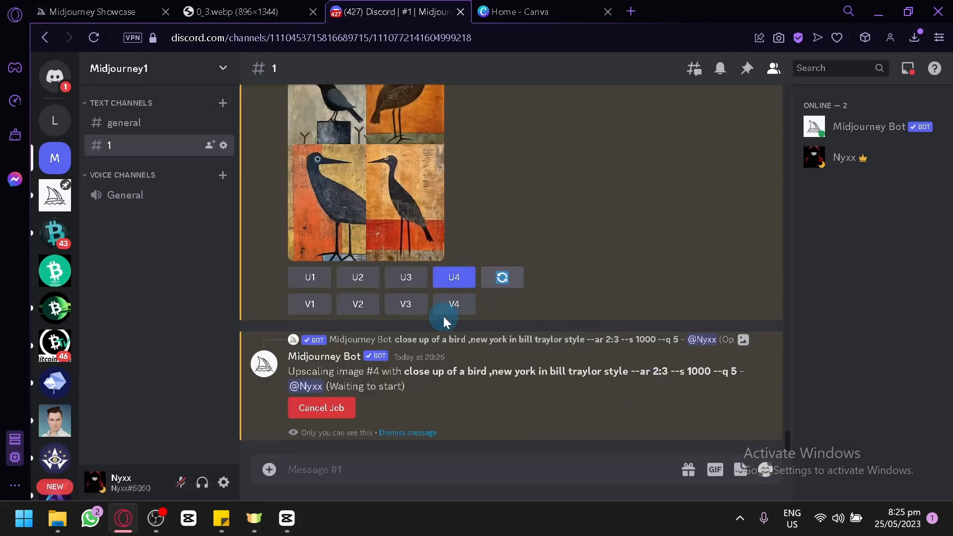
Switch to Canva and open its Childrens Book Cover template category
left_click(591, 10)
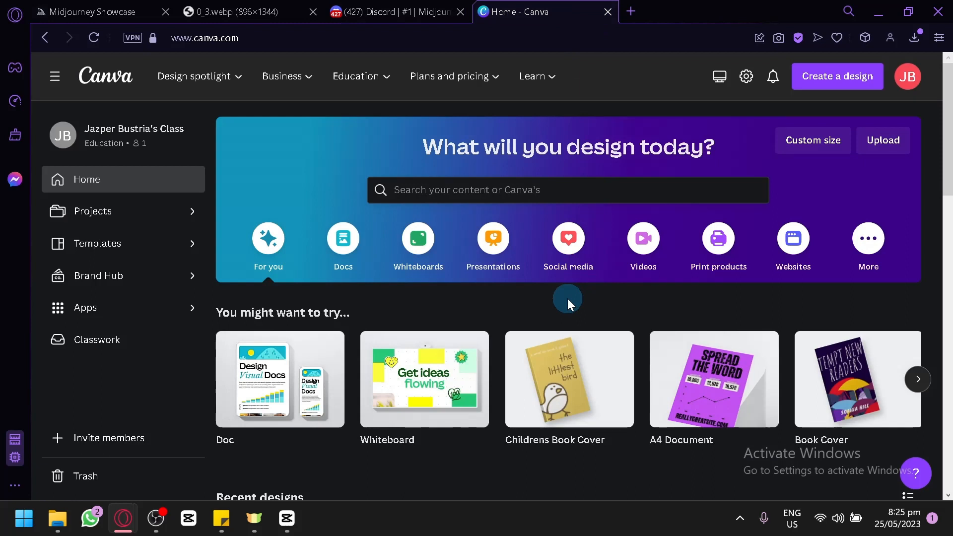
left_click(479, 189)
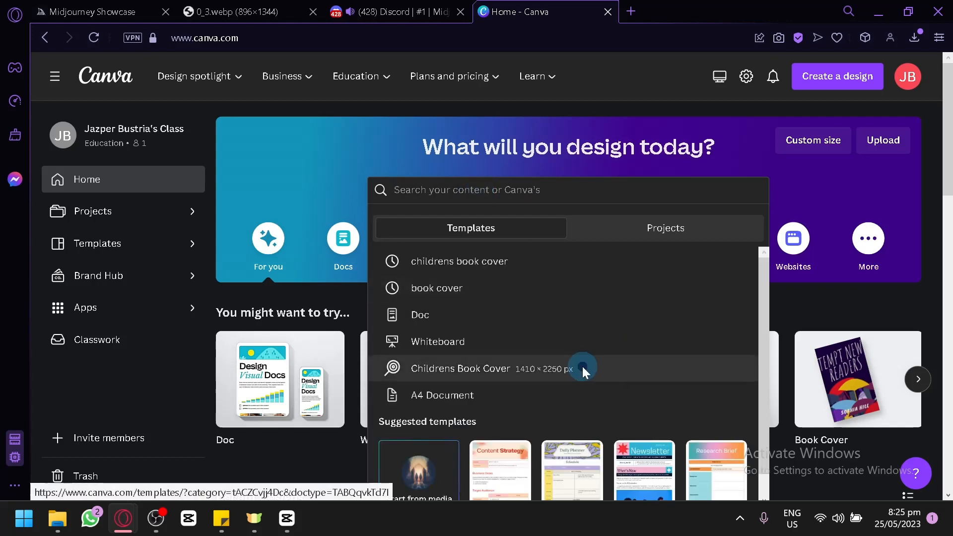
left_click(582, 368)
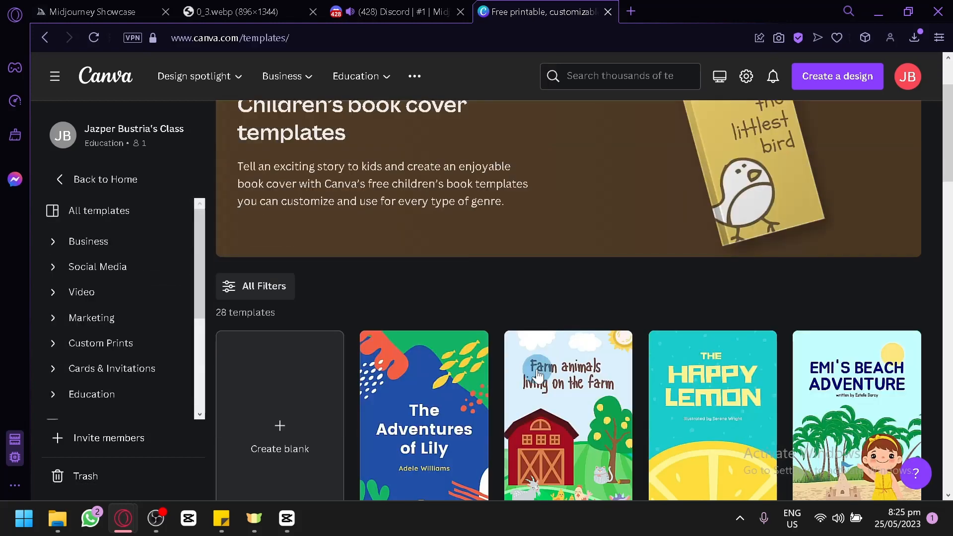
Find the Green Owl Illustration Character Children's Book Cover template and open it for customizing
scroll(537, 368, "down", 4)
scroll(330, 251, "down", 6)
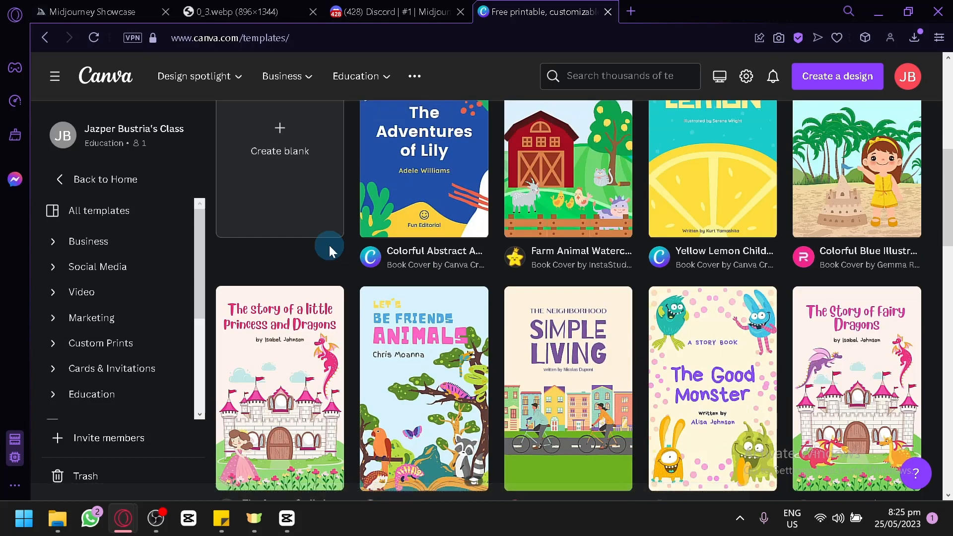
scroll(857, 296, "down", 6)
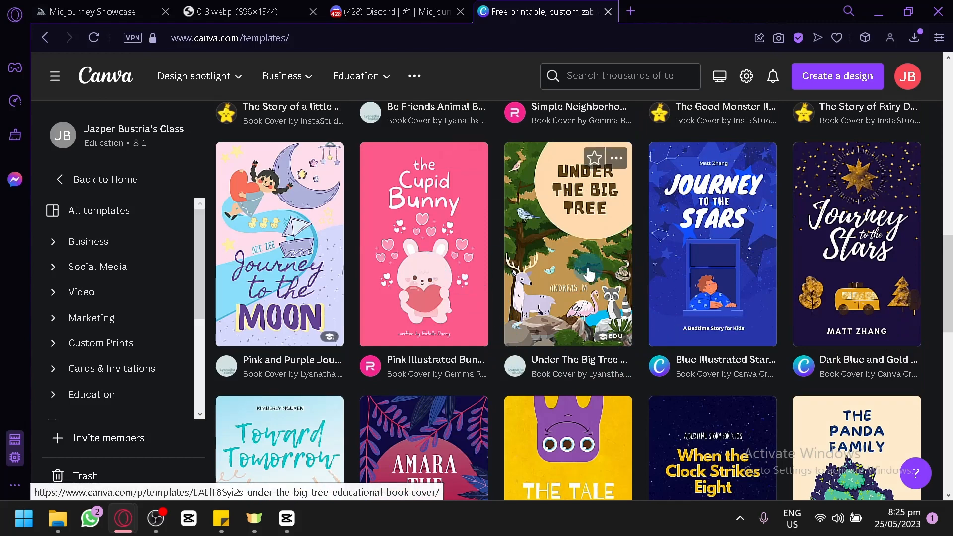
scroll(744, 332, "down", 4)
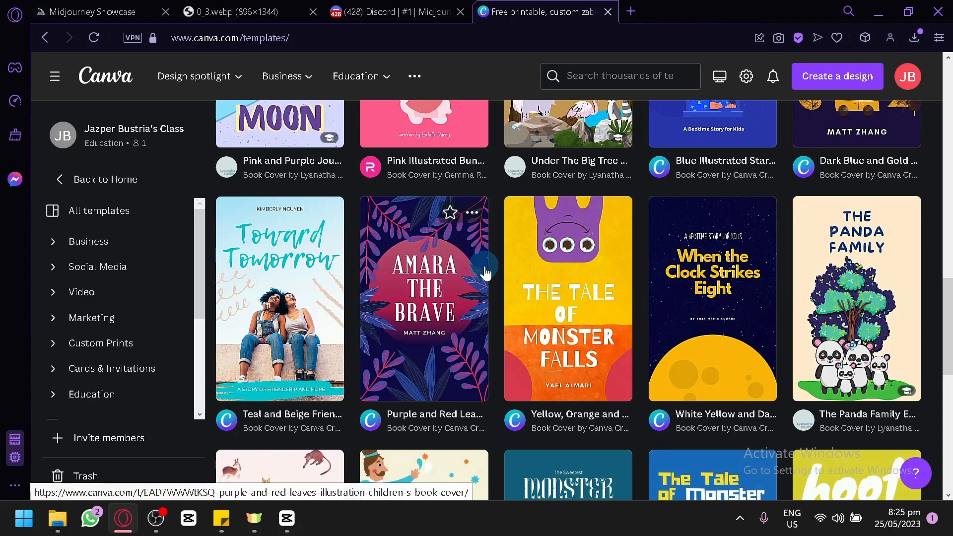
scroll(485, 272, "down", 4)
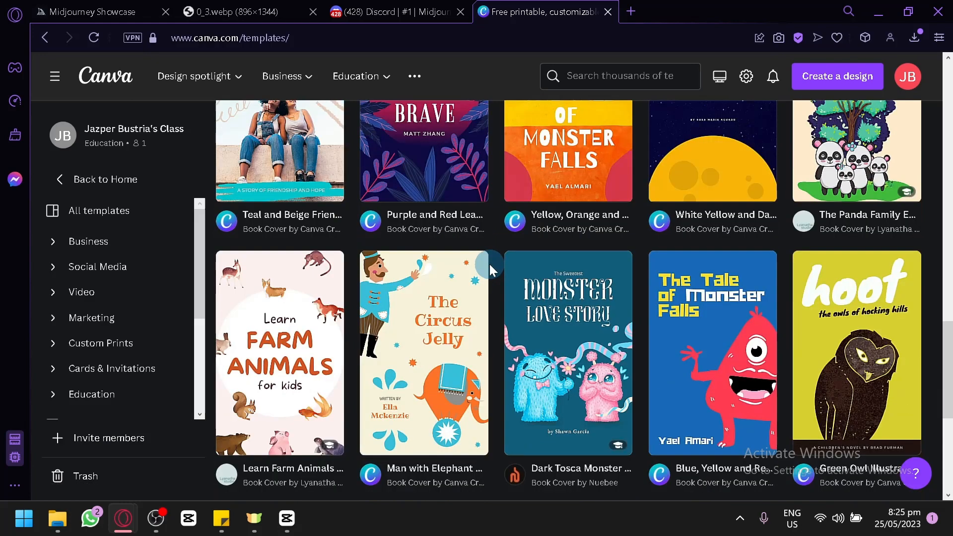
left_click(808, 294)
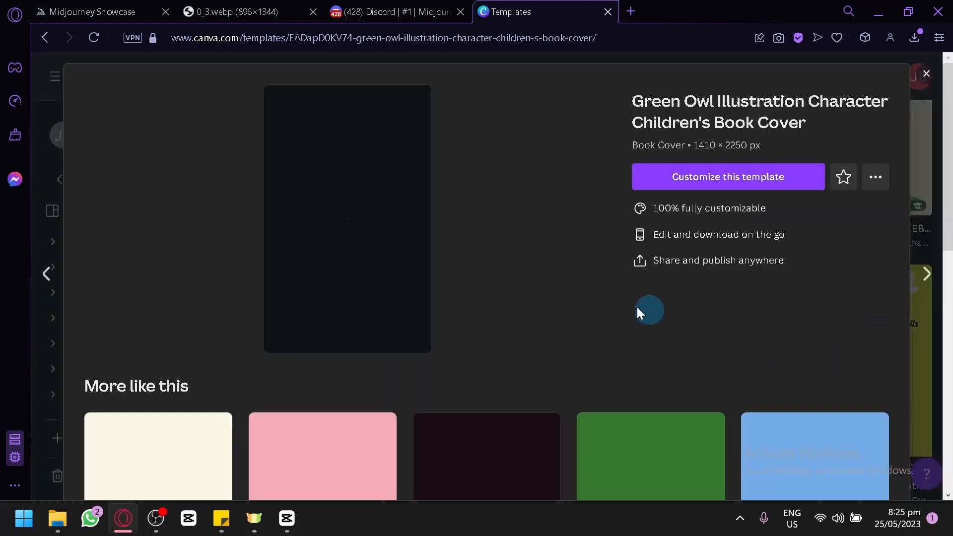
left_click(741, 174)
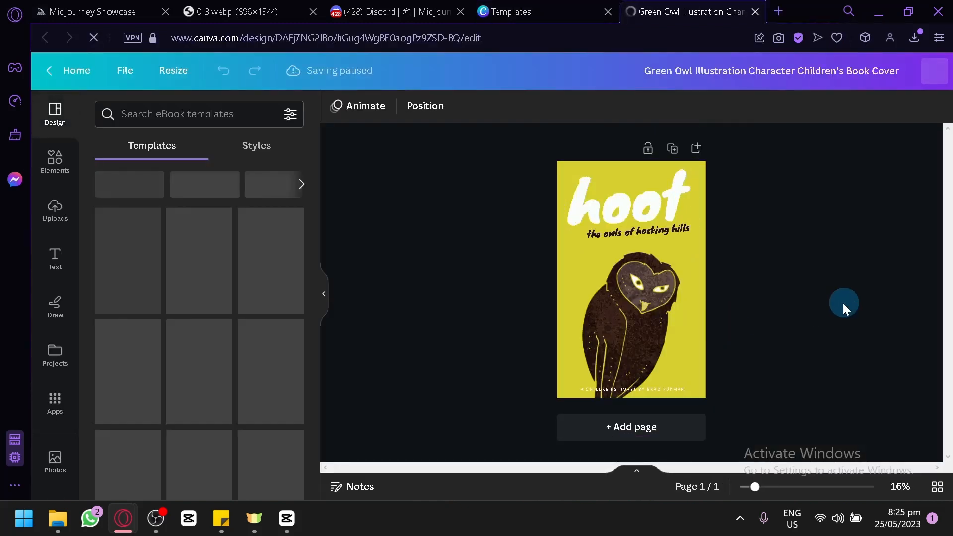
Delete the owl illustration and the yellow background from the book cover
key("ctrl+plus")
key("ctrl+plus")
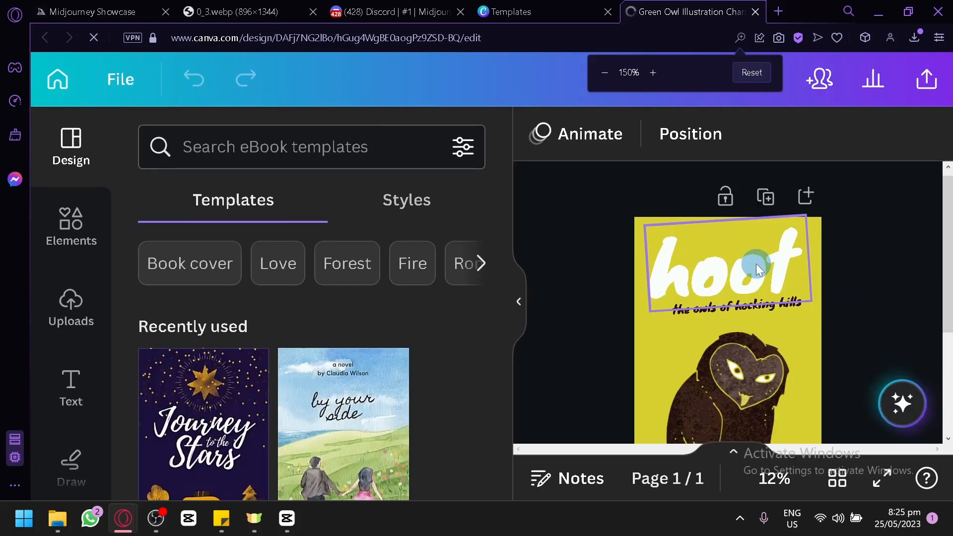
left_click(734, 77)
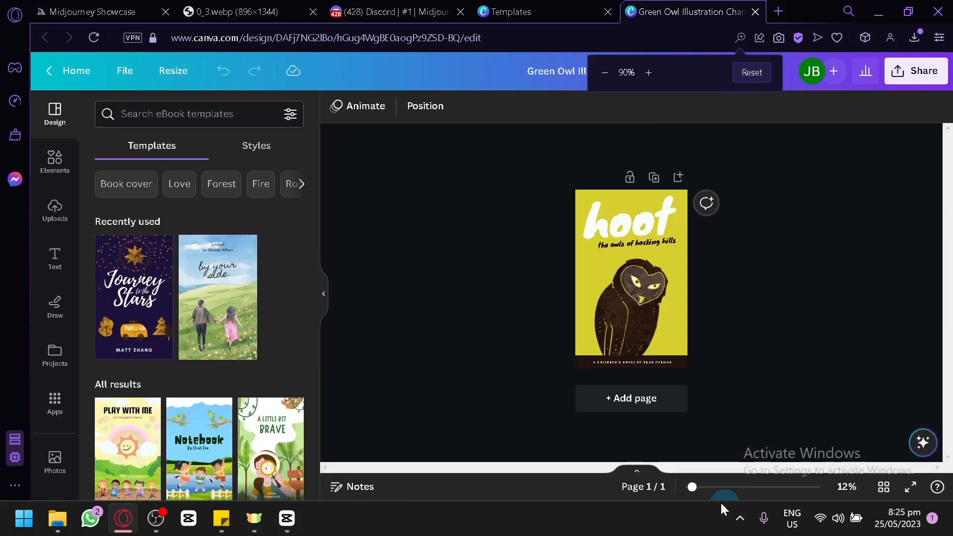
left_click(643, 313)
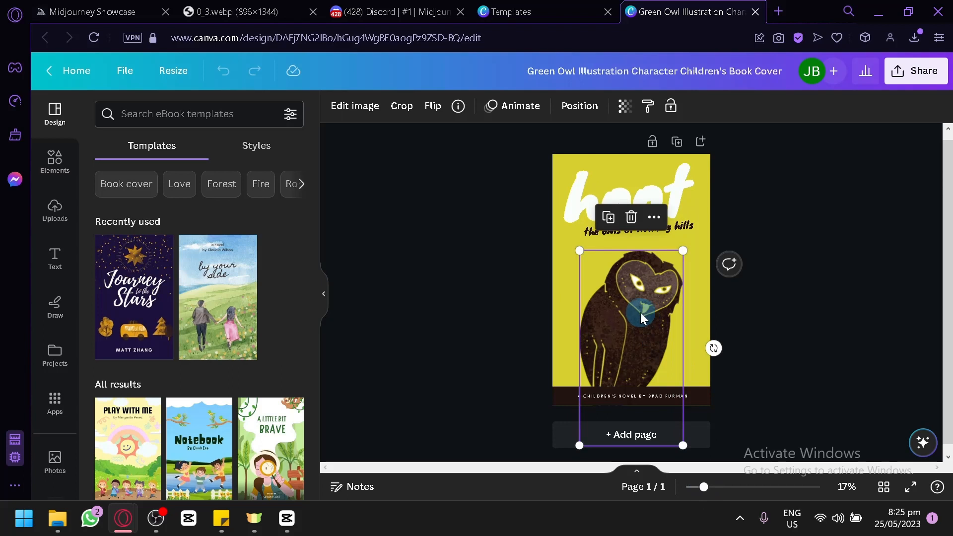
key("Delete")
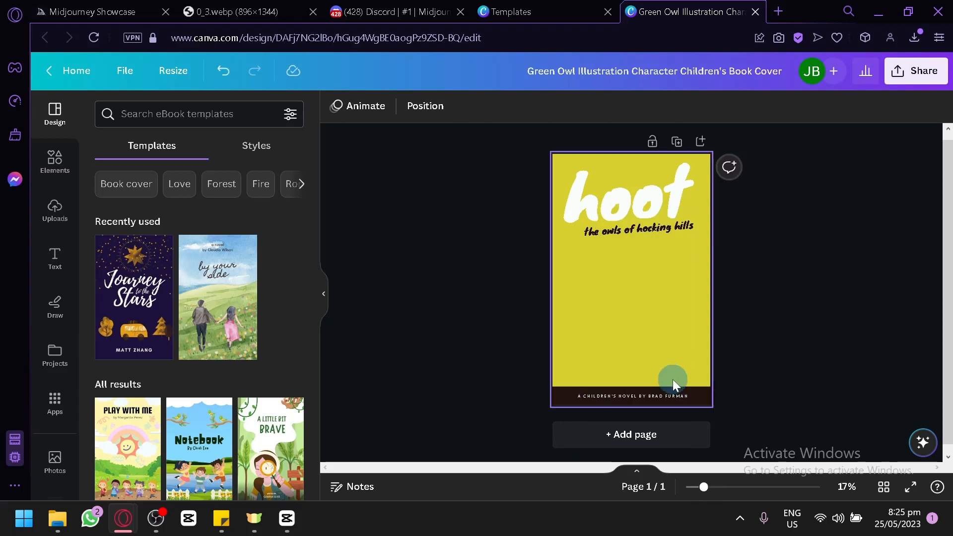
left_click(659, 288)
key("Delete")
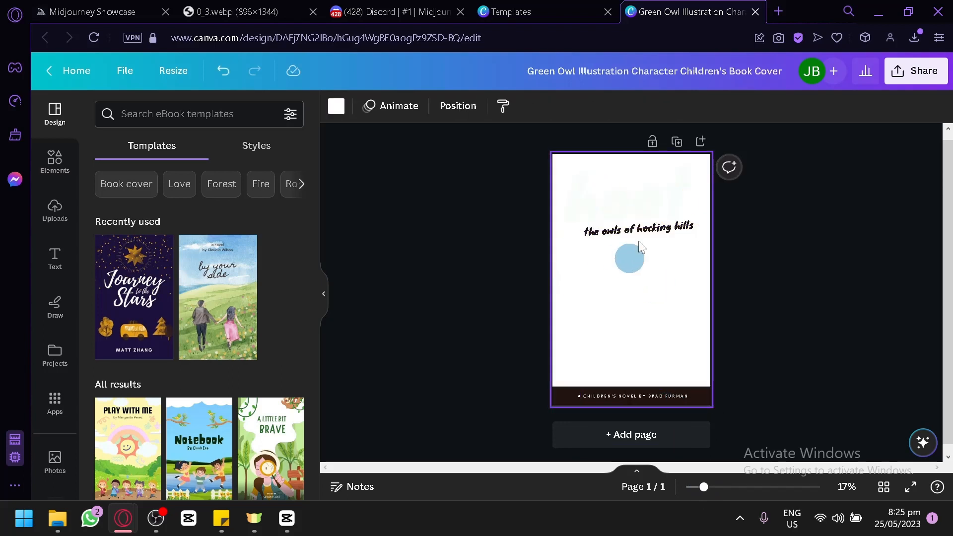
Change the color of the "hoot" title text to black
left_click(604, 196)
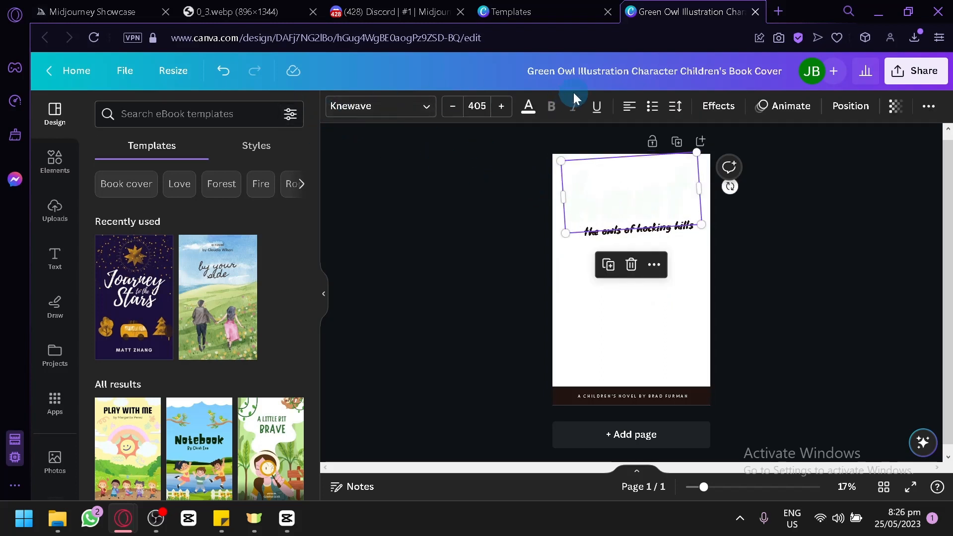
left_click(528, 105)
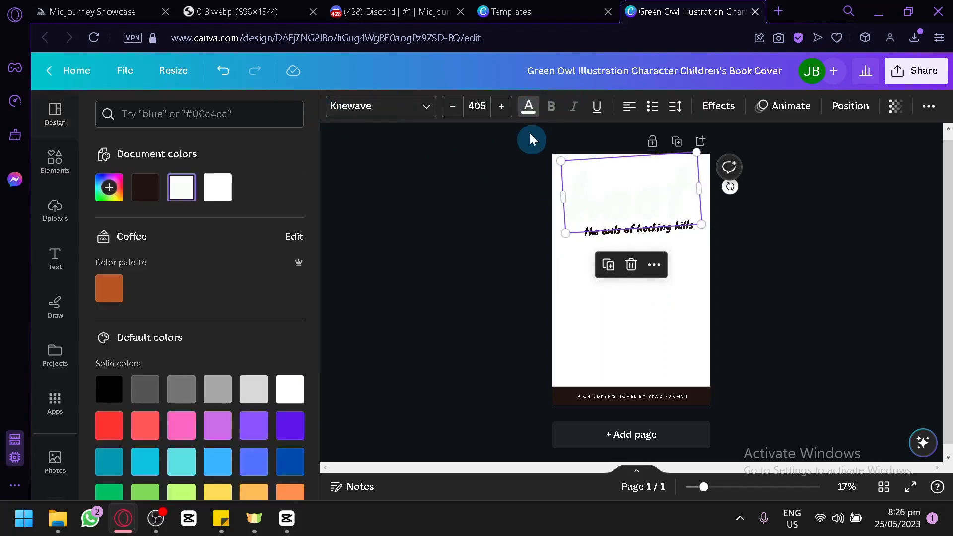
left_click(114, 395)
left_click(519, 304)
left_click(594, 375)
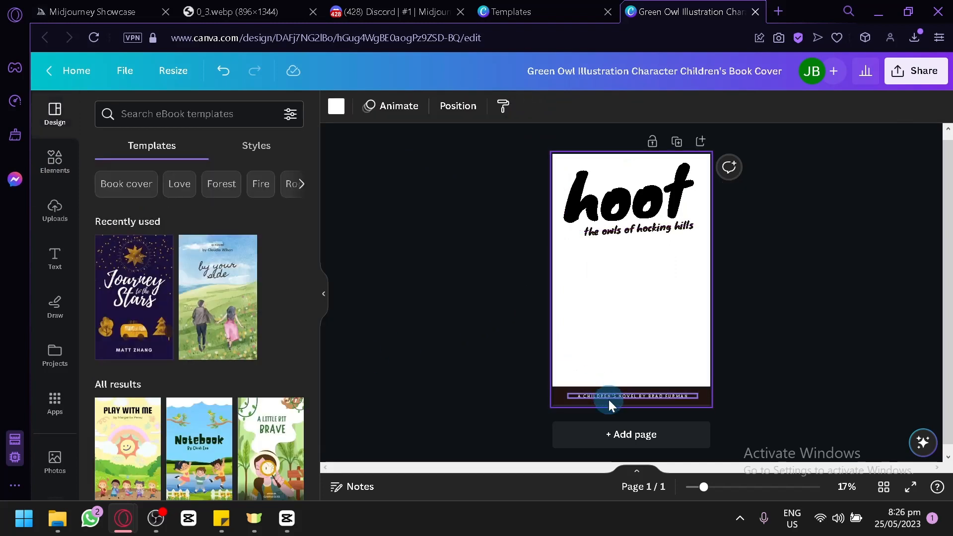
left_click(606, 395)
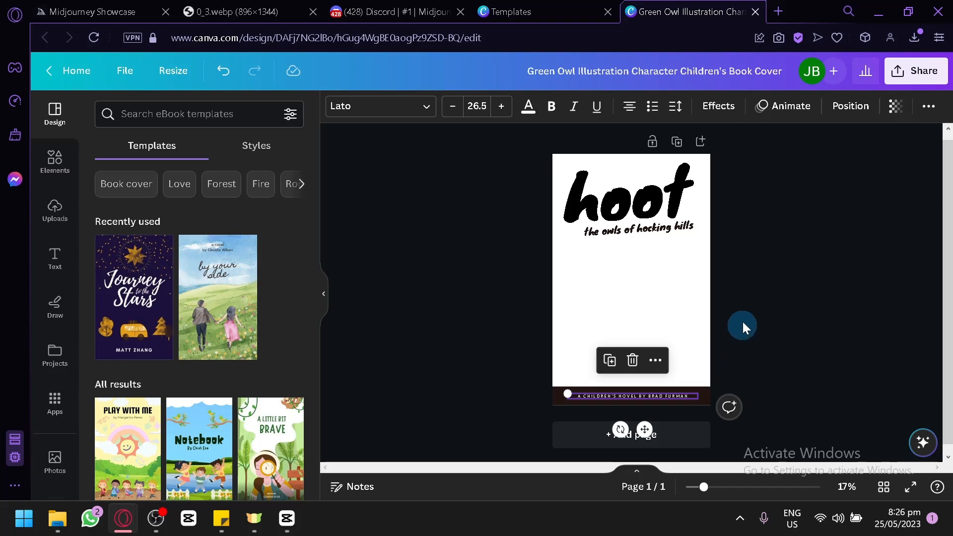
left_click(573, 284)
left_click(626, 284)
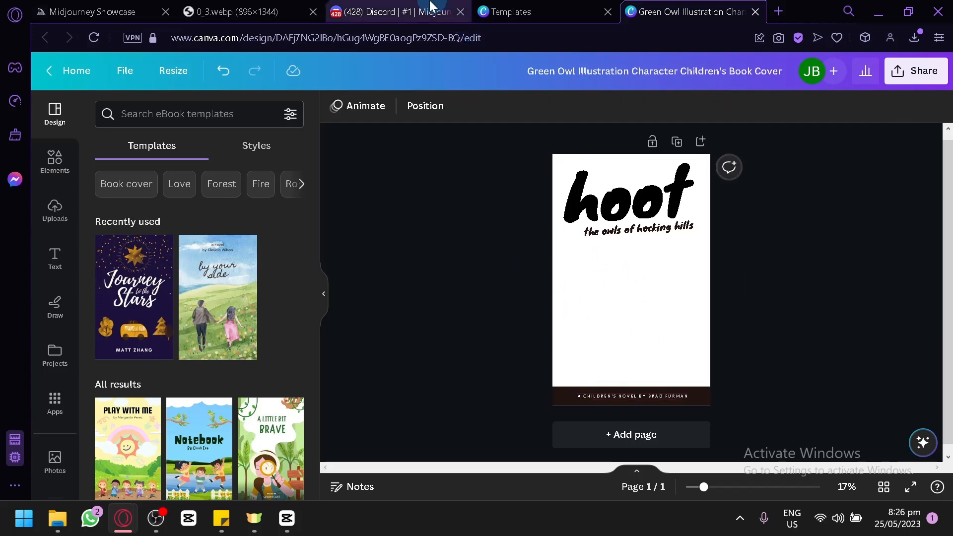
Return to Discord and open the upscaled bird image at full size in its own browser tab
left_click(292, 11)
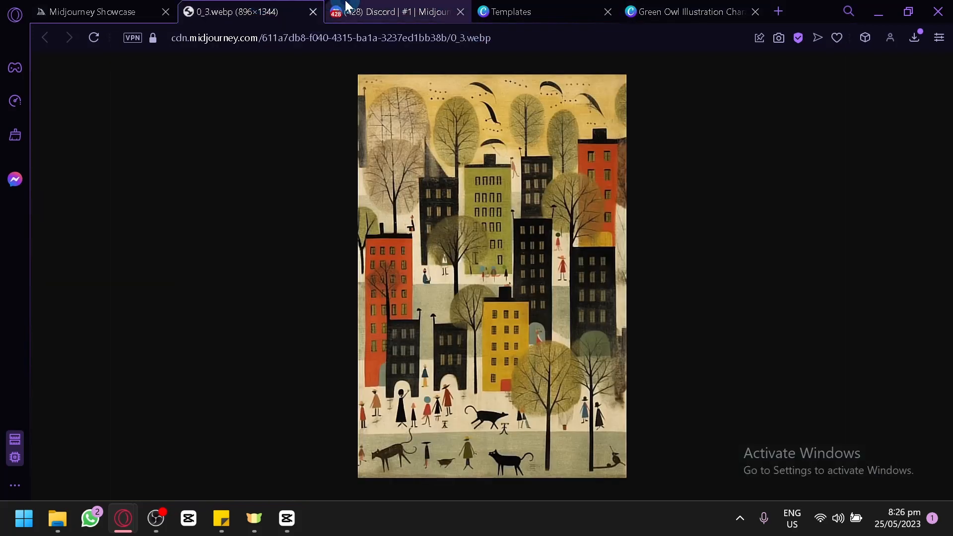
left_click(343, 11)
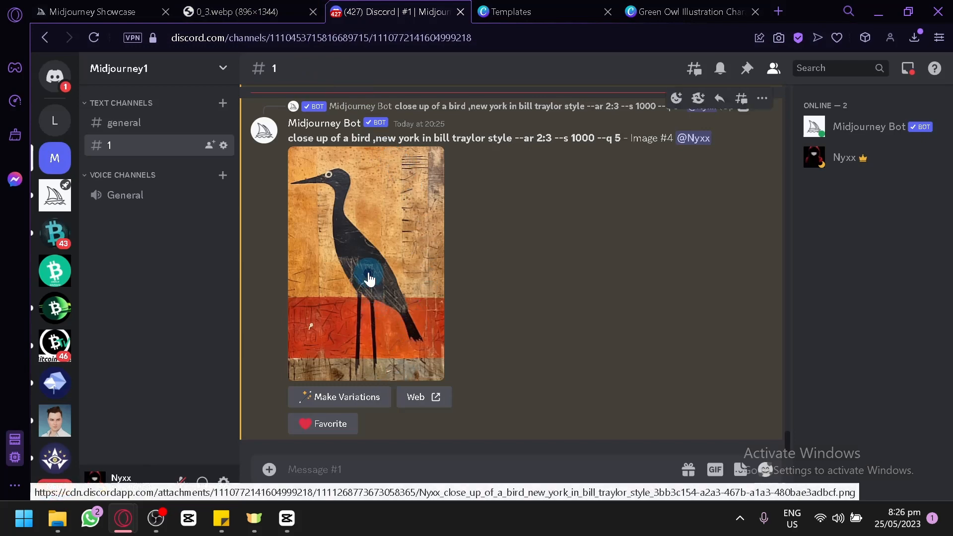
left_click(369, 279)
right_click(445, 304)
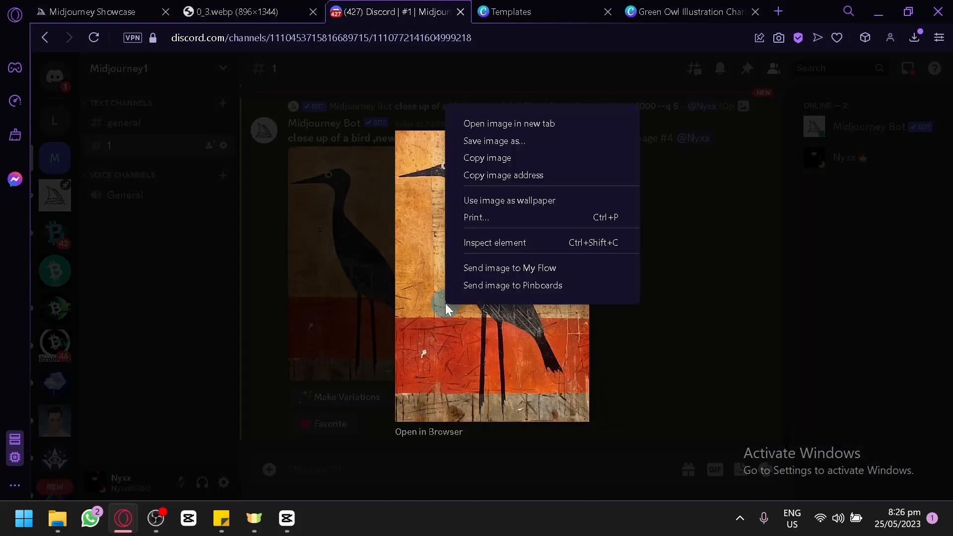
left_click(435, 431)
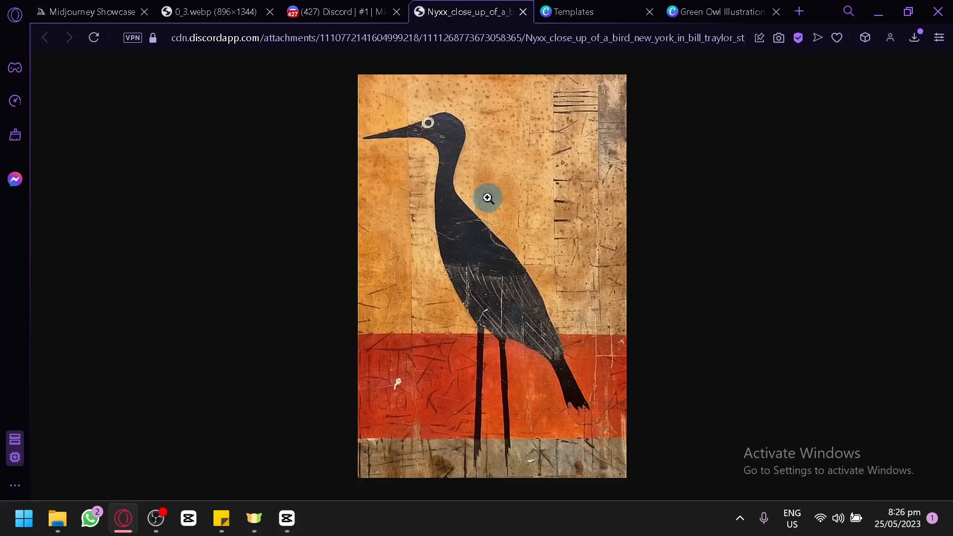
Save the full-size bird image as a PNG in the download folder under its suggested name
right_click(488, 199)
left_click(544, 230)
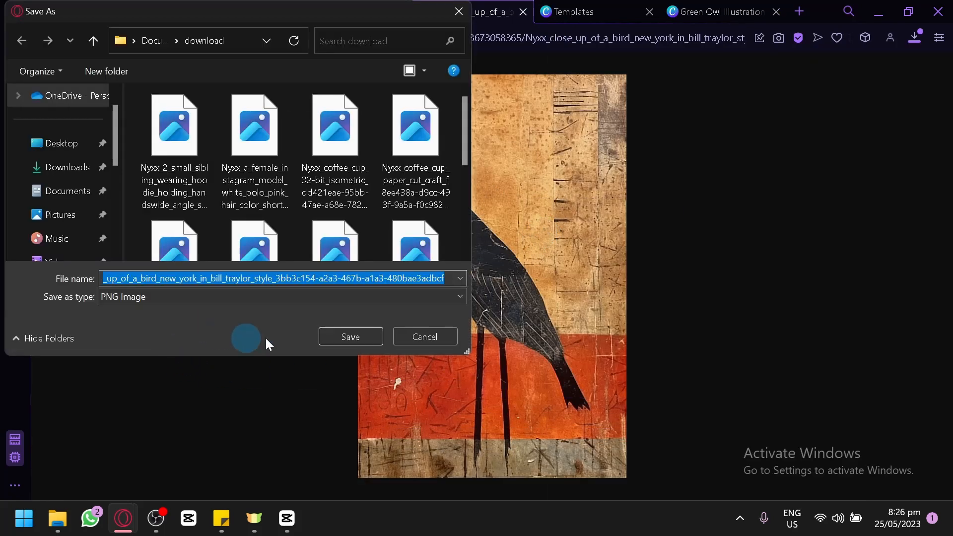
left_click(365, 336)
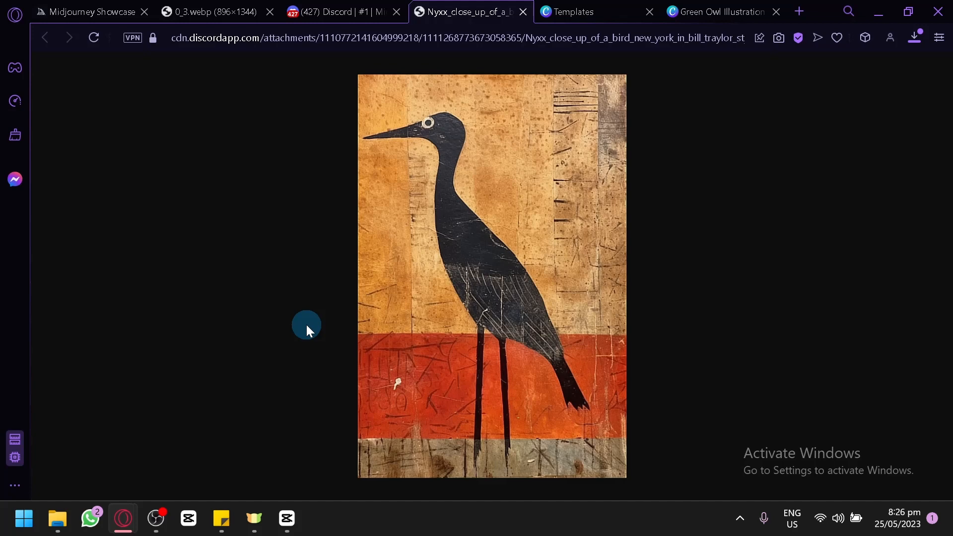
Return to the Discord channel, dismiss the image preview, and start Midjourney's /blend command
left_click(357, 12)
left_click(450, 461)
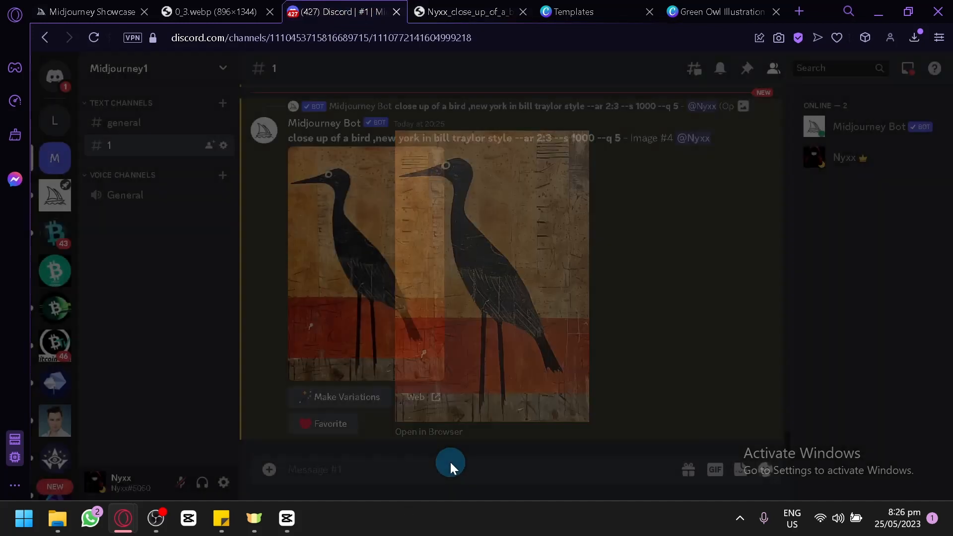
type("/ble")
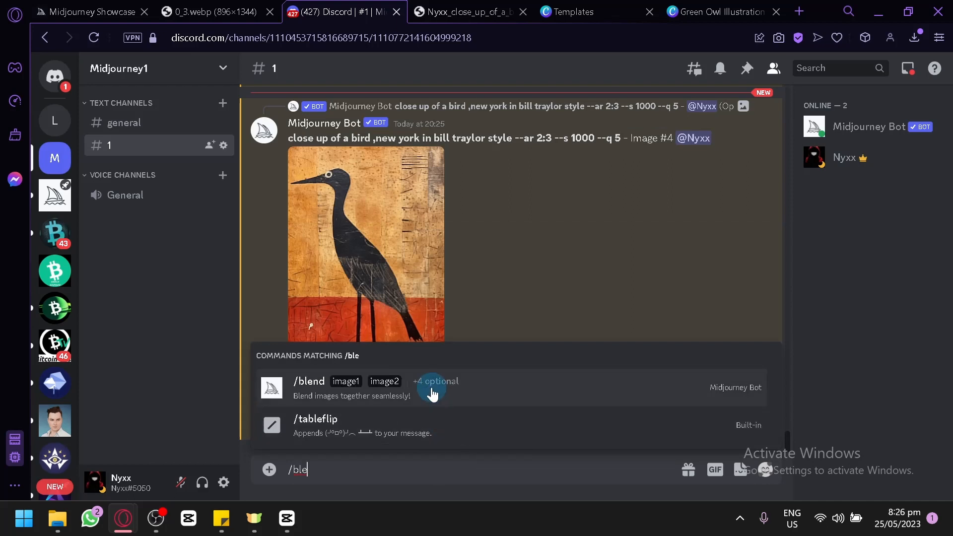
left_click(431, 393)
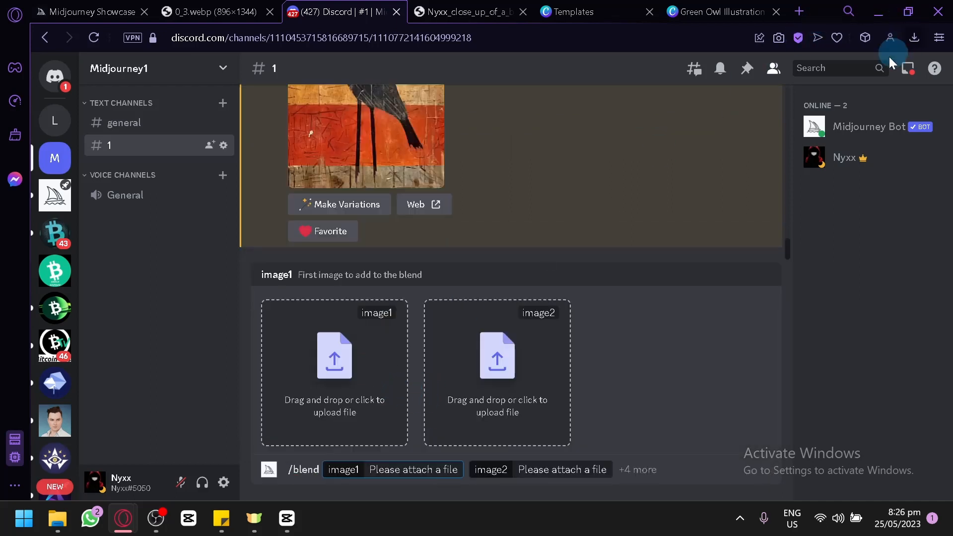
Attach the downloaded New York PNG as image1 and the downloaded bird PNG as image2 of the blend
left_click(914, 37)
left_click_drag(786, 174, 318, 353)
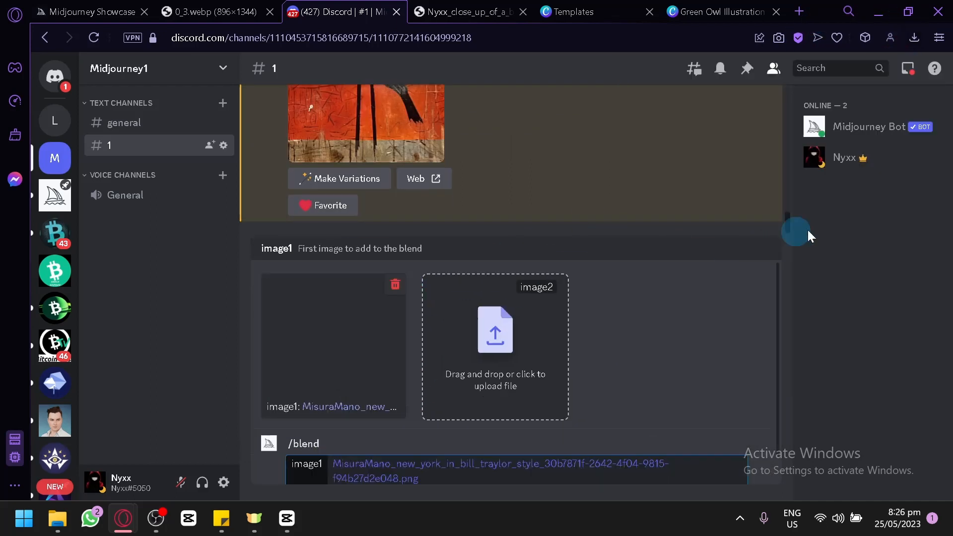
left_click(914, 37)
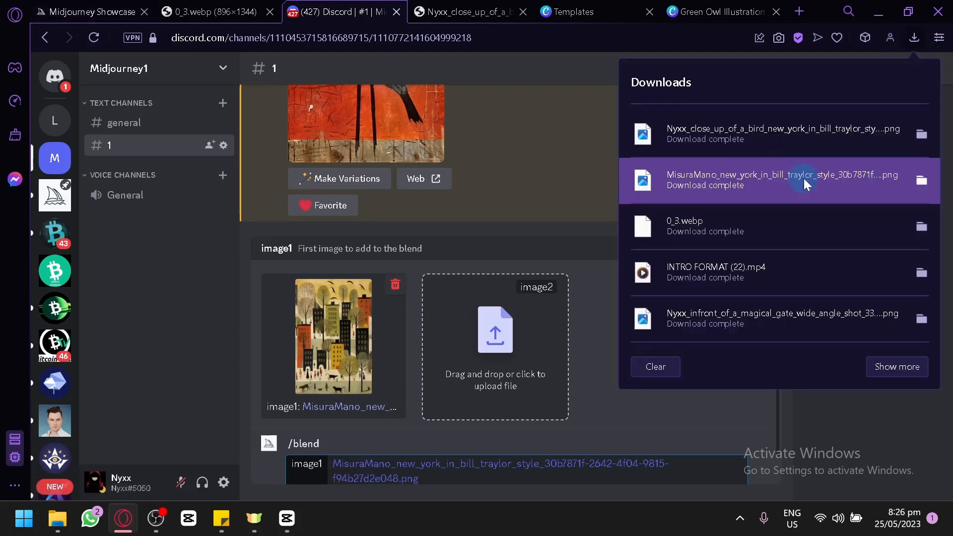
left_click_drag(750, 133, 478, 392)
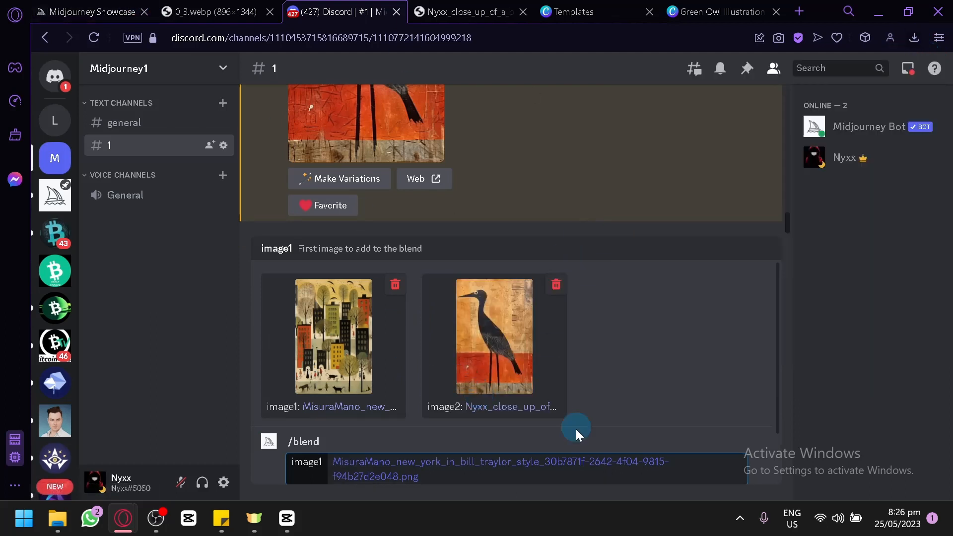
Submit the blend of the New York and bird images and bring its job into view in the channel
key("Return")
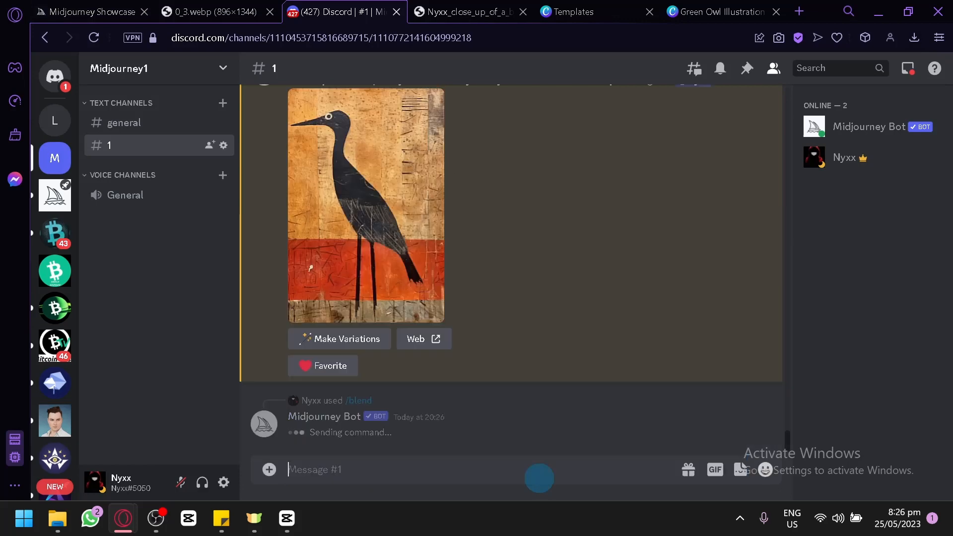
scroll(507, 299, "up", 2)
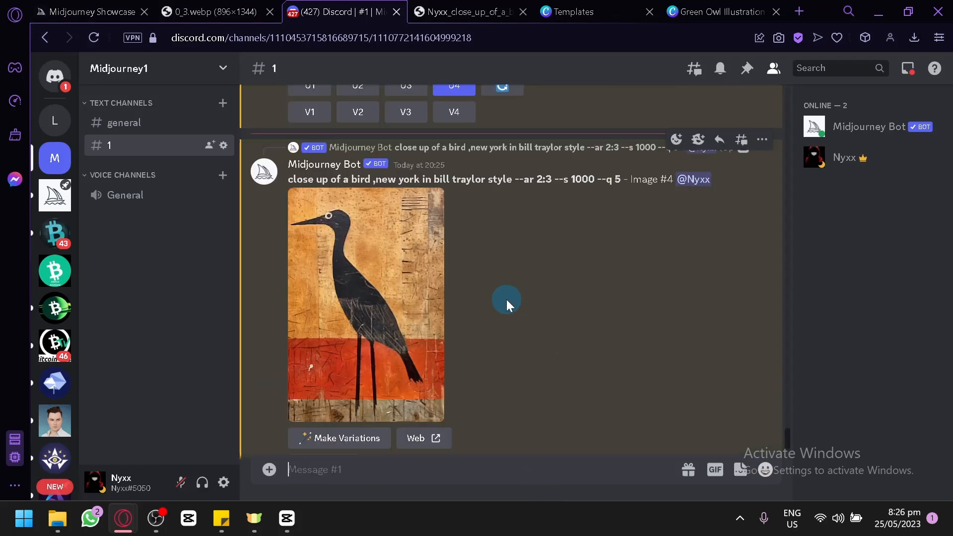
scroll(498, 320, "down", 2)
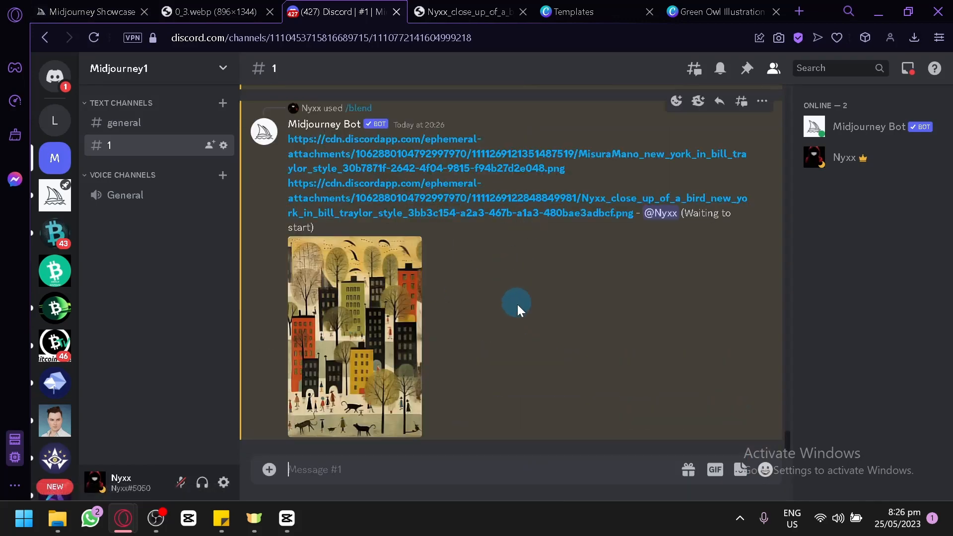
Compare the upscaled bird image with the blend grid while it renders
scroll(528, 333, "up", 6)
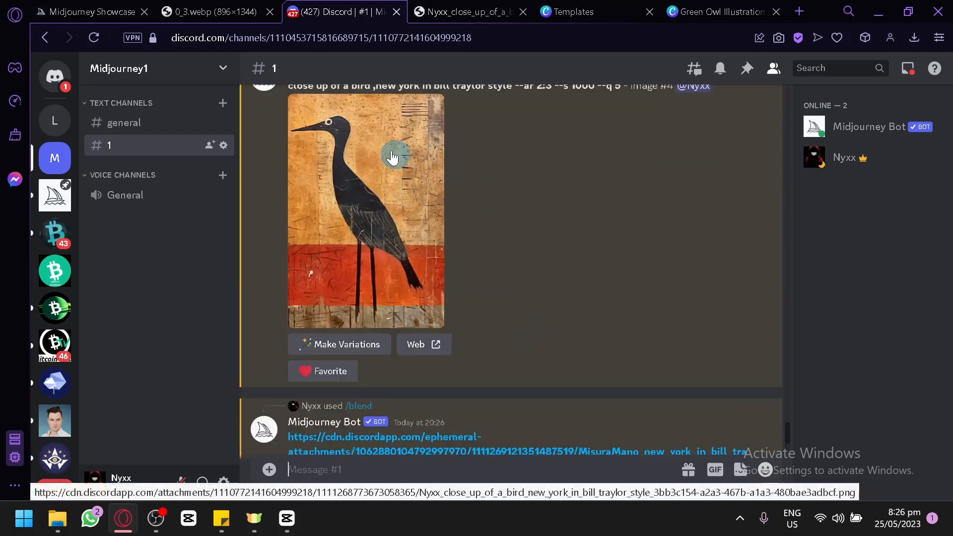
scroll(461, 198, "down", 6)
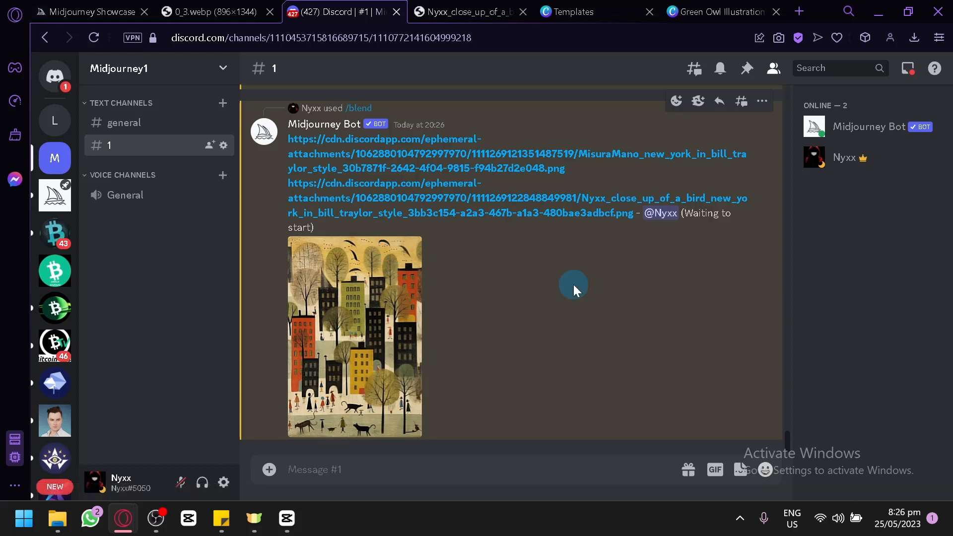
scroll(504, 210, "up", 4)
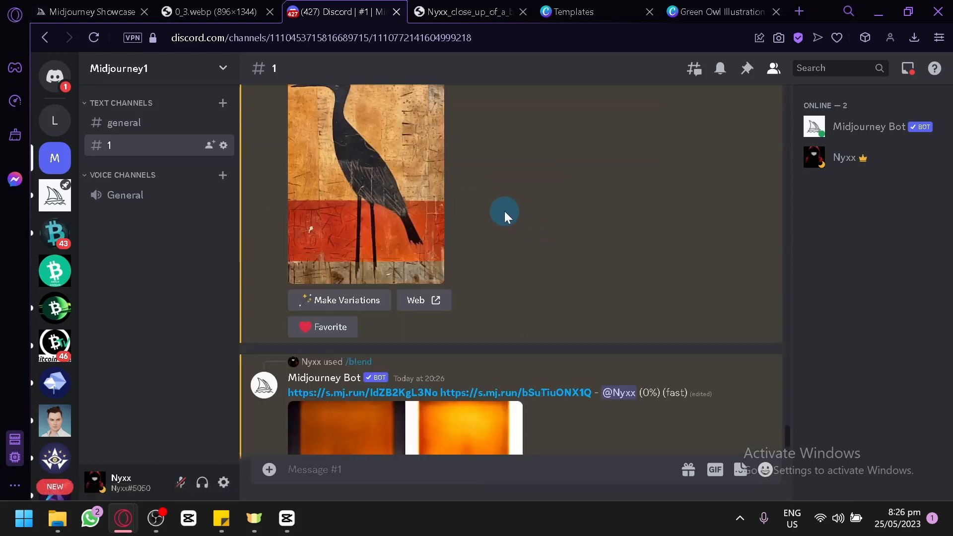
scroll(504, 211, "down", 4)
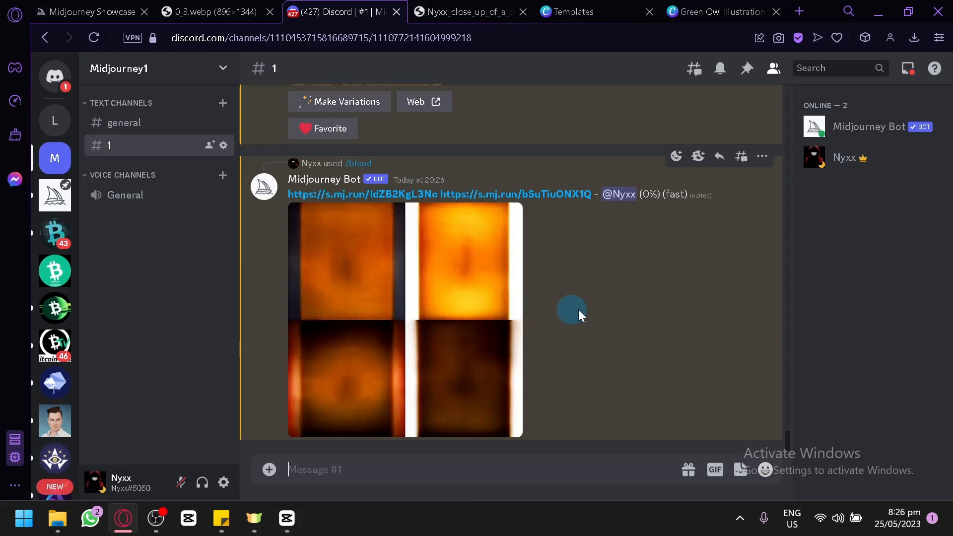
scroll(583, 316, "up", 10)
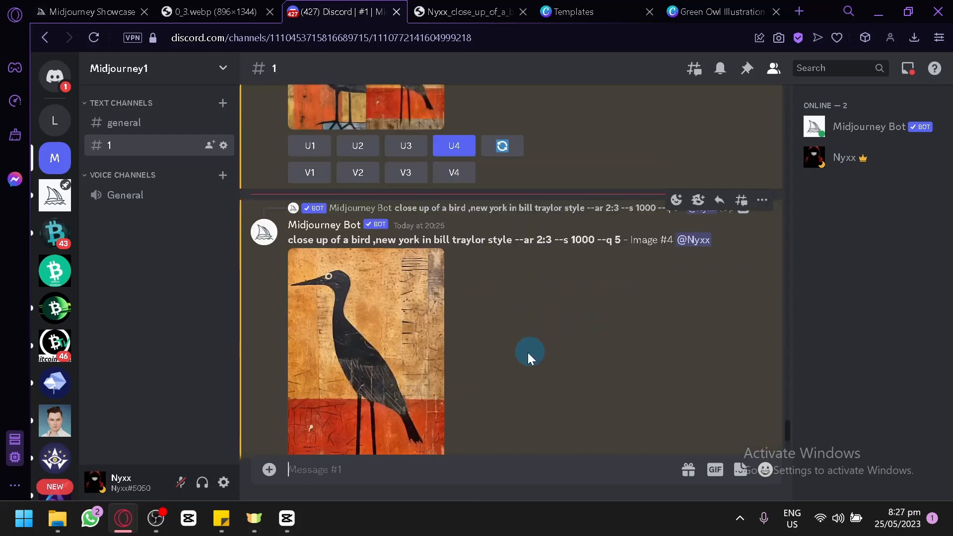
scroll(515, 355, "down", 4)
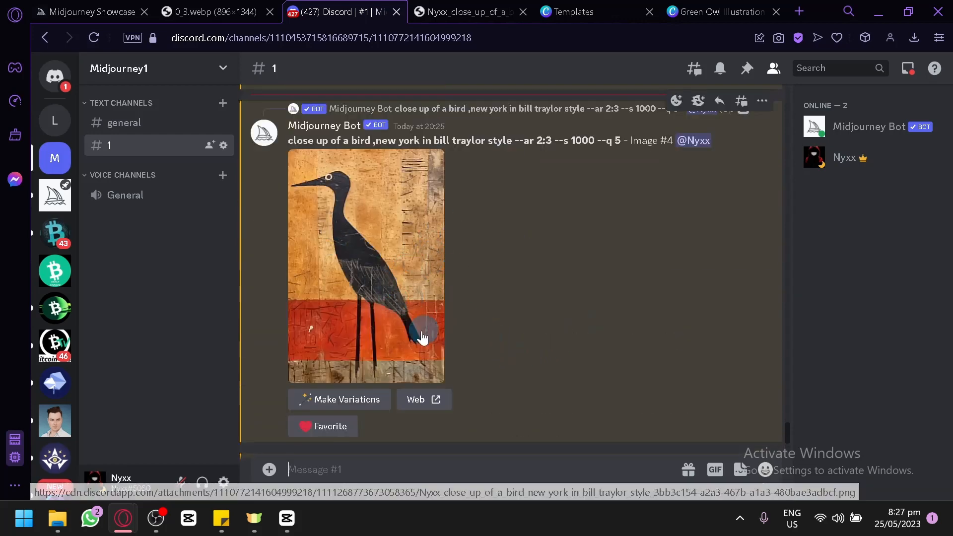
scroll(495, 286, "up", 2)
scroll(472, 295, "down", 4)
scroll(436, 294, "up", 2)
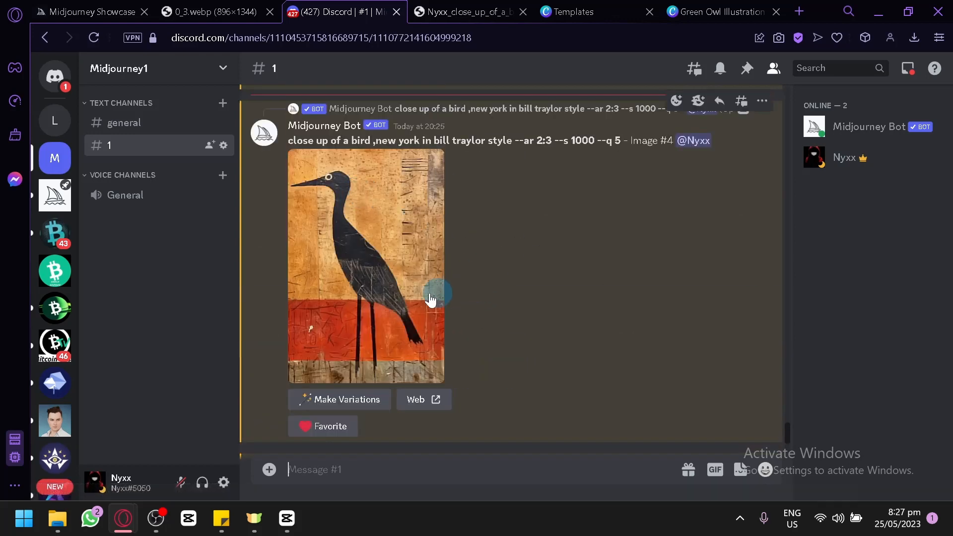
scroll(429, 226, "down", 6)
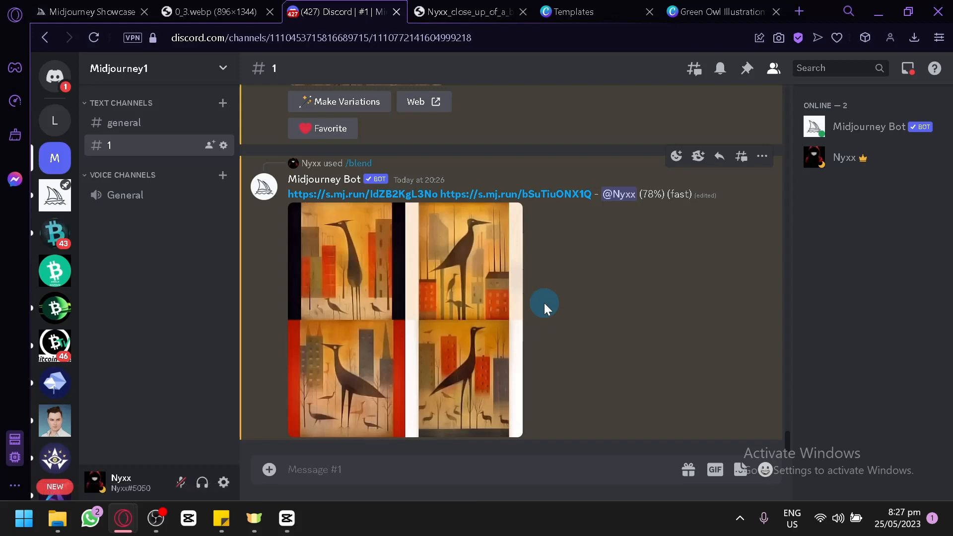
Close the full-size bird image tab and add a blank second page to the children's book cover design in Canva
left_click(523, 11)
left_click(588, 10)
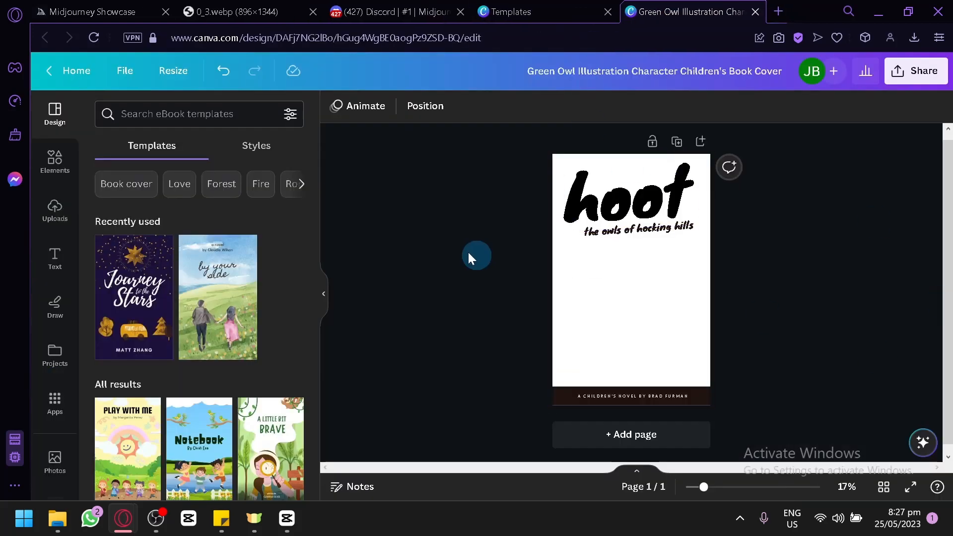
scroll(486, 284, "down", 1)
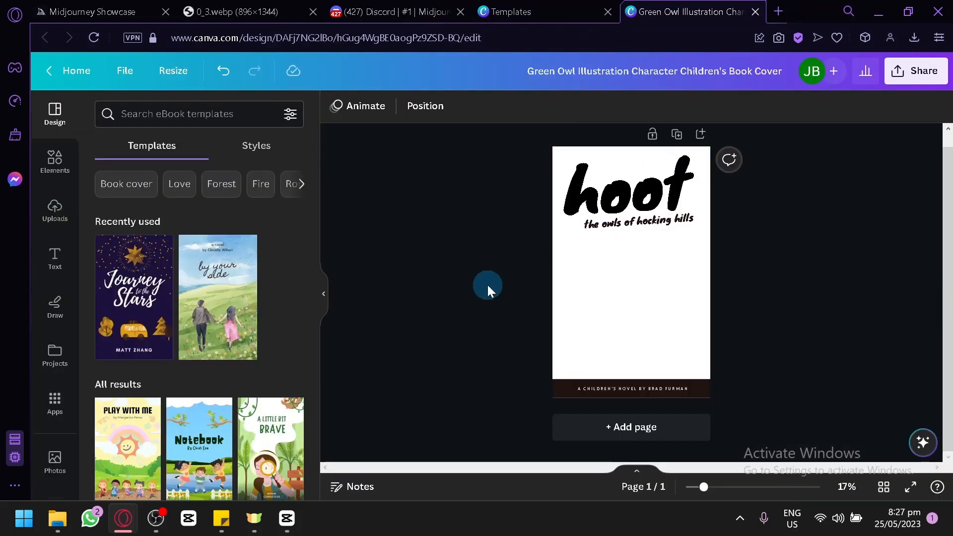
left_click(605, 425)
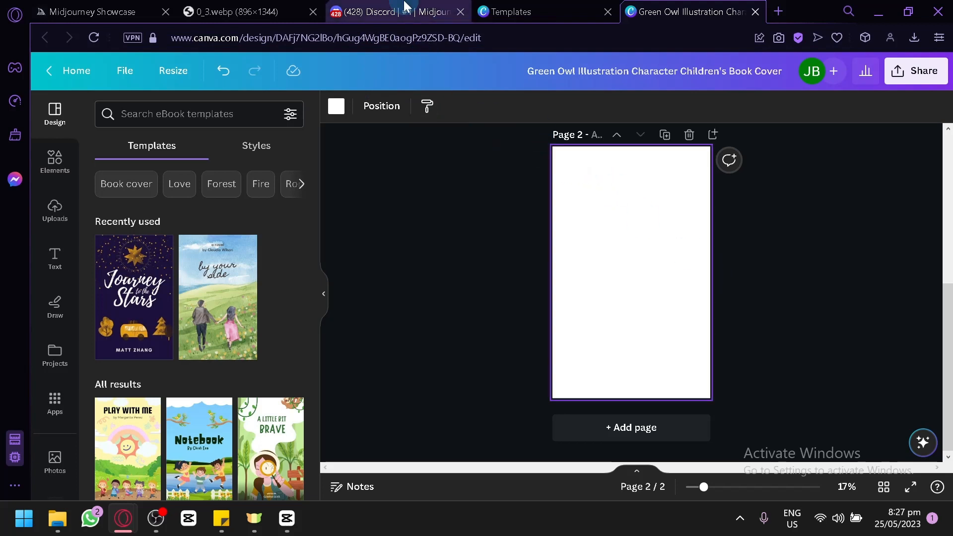
Return to Discord and examine the finished blend grid in an enlarged preview, closing it when done
left_click(403, 9)
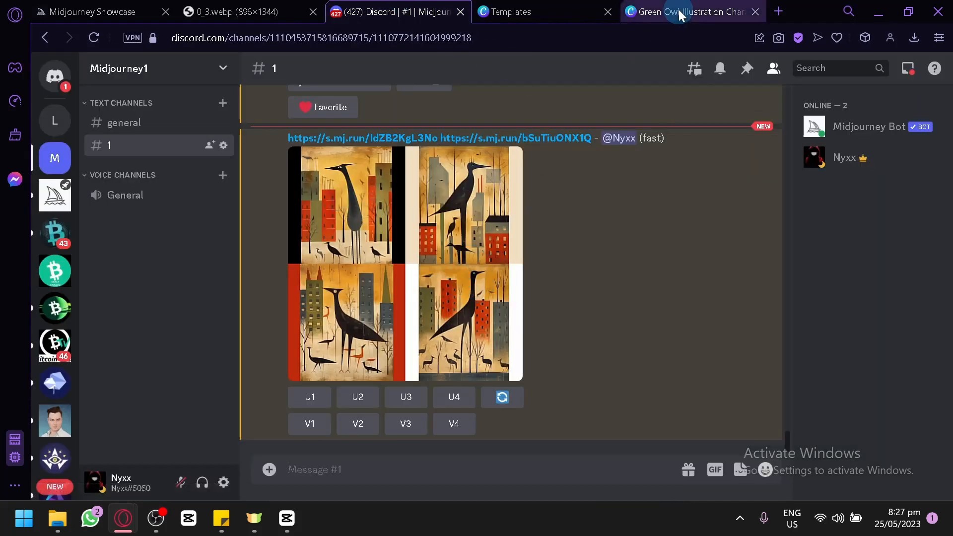
left_click(416, 267)
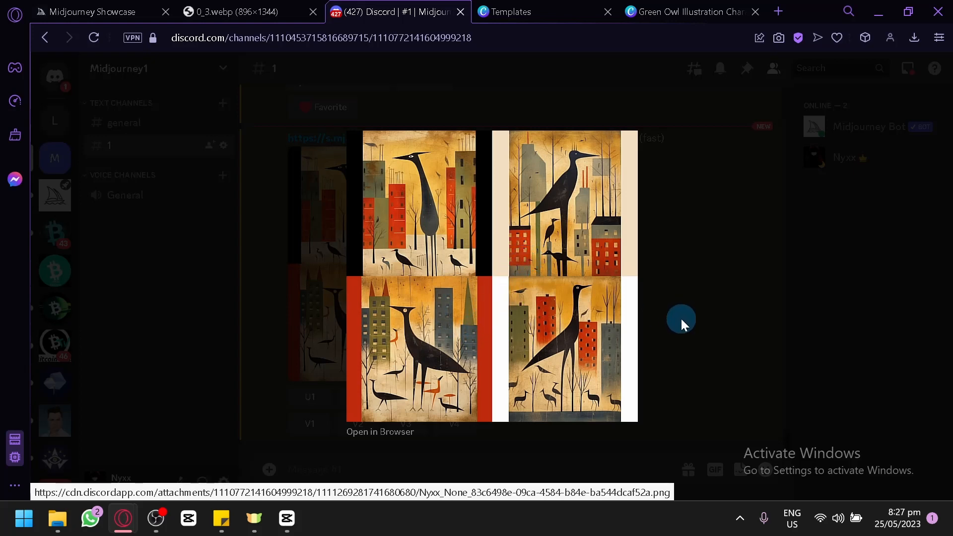
left_click(695, 299)
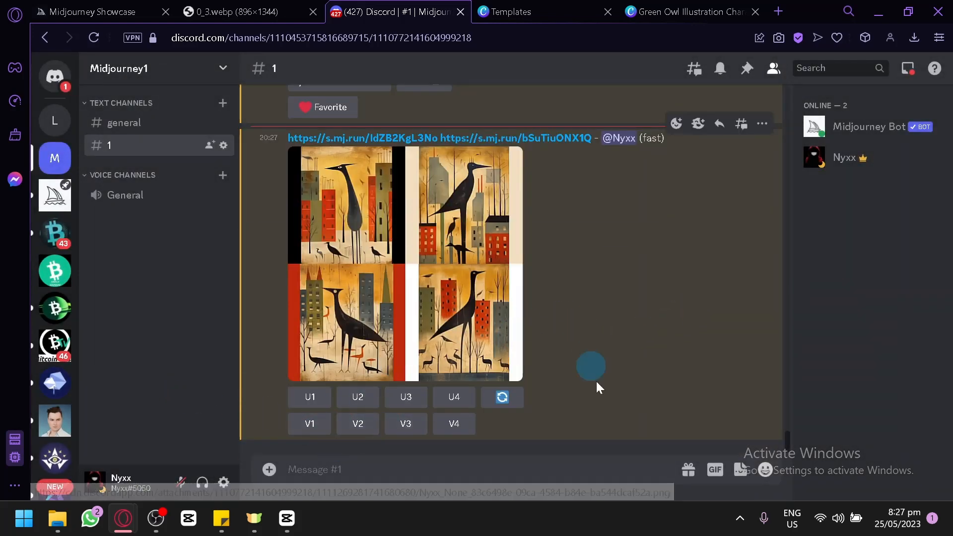
Run Midjourney's /settings command and enable Remix mode
type("/setting")
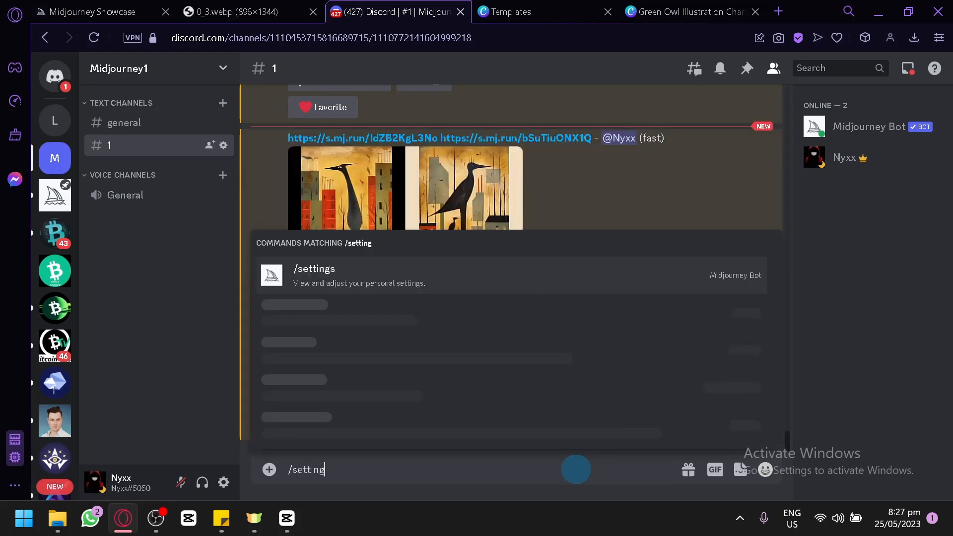
key("Return")
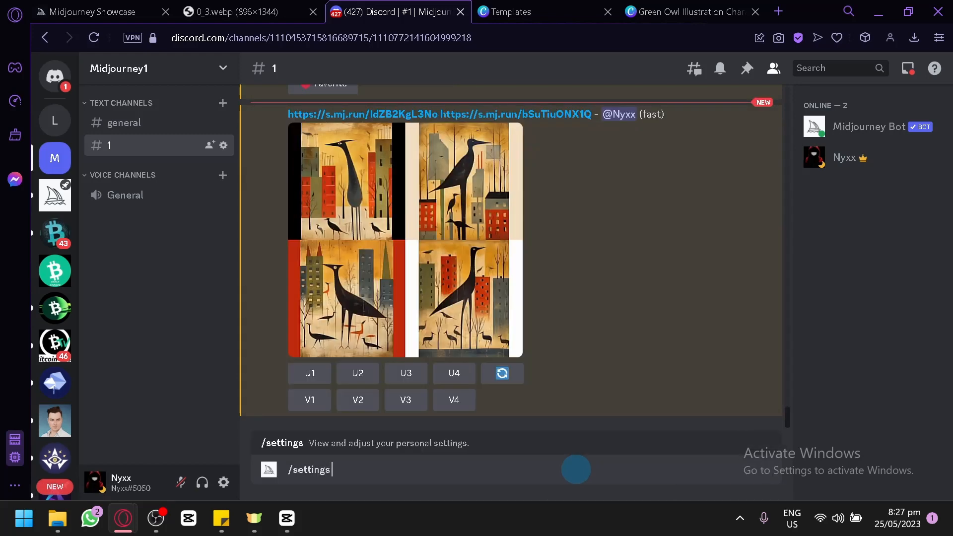
key("Return")
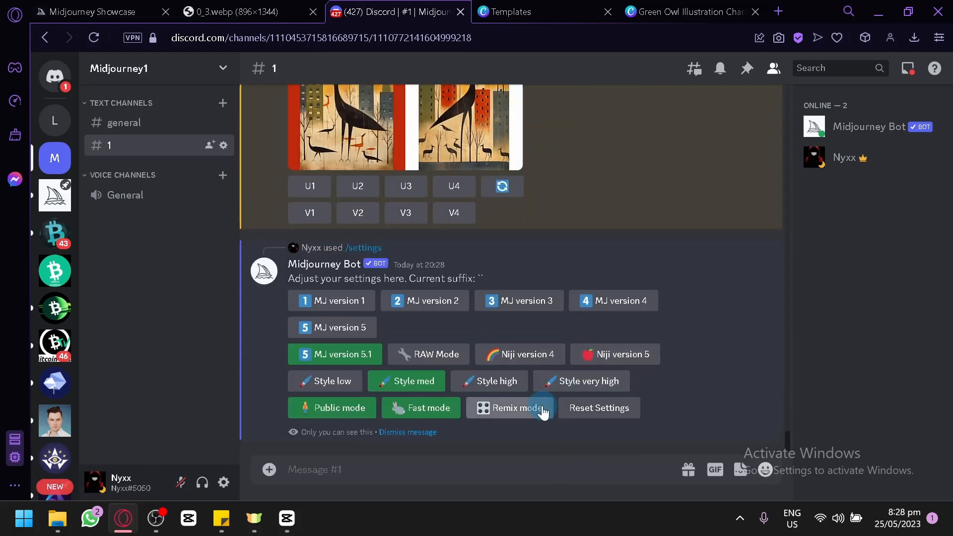
left_click(525, 408)
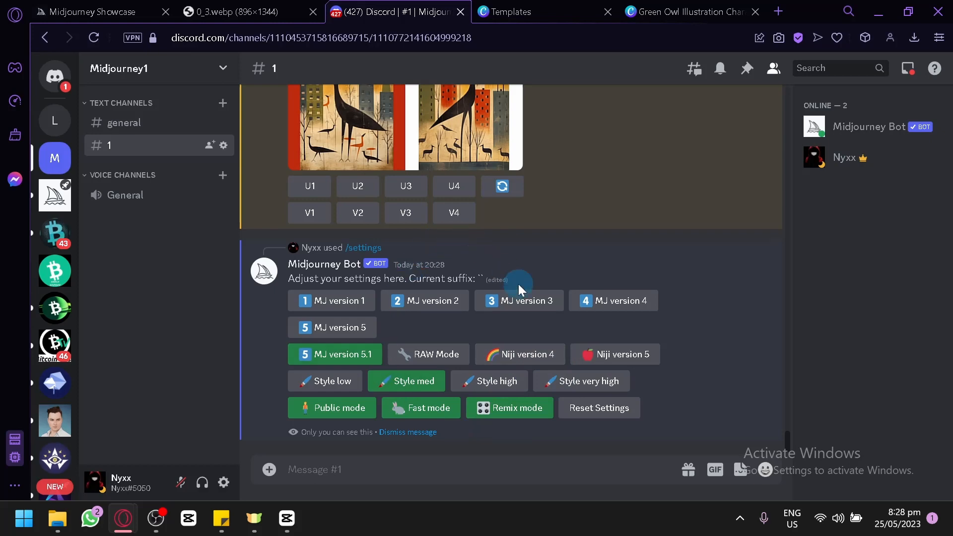
Remix the first image of the blend grid as variations, appending ", white background, cheery" to its prompt
scroll(518, 284, "up", 4)
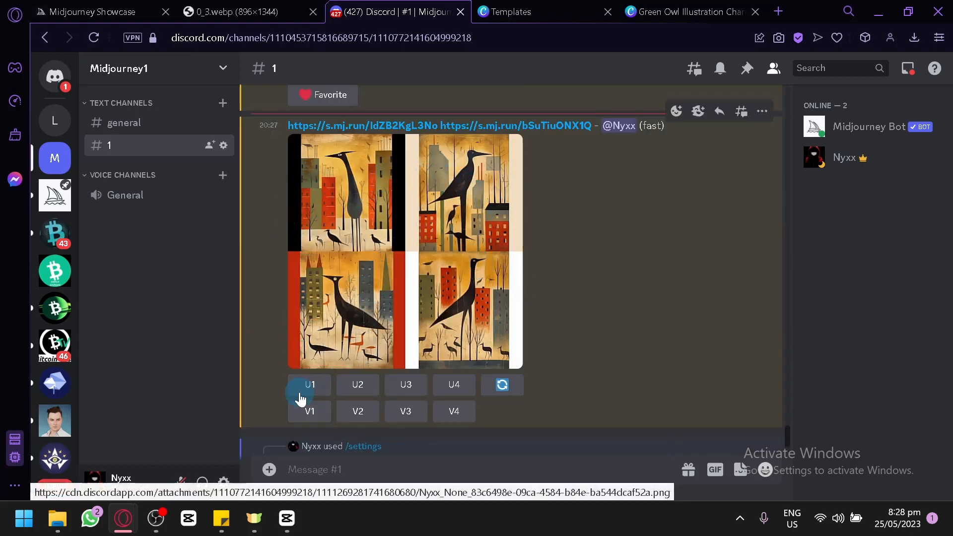
left_click(303, 411)
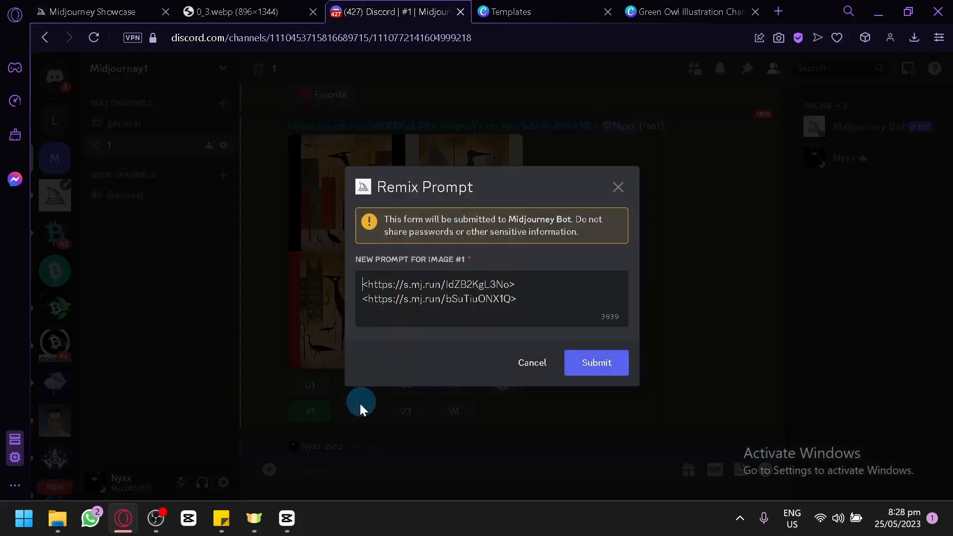
left_click(538, 305)
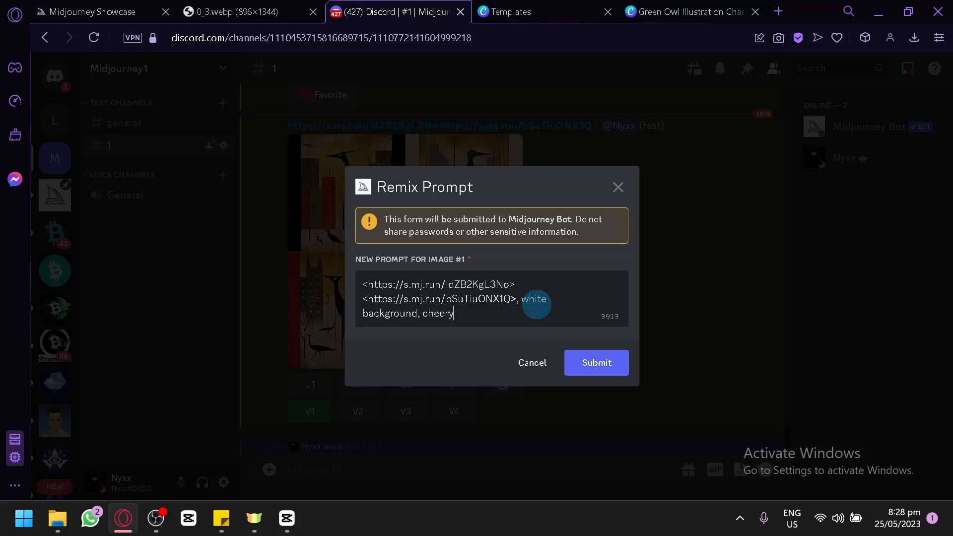
key("Return")
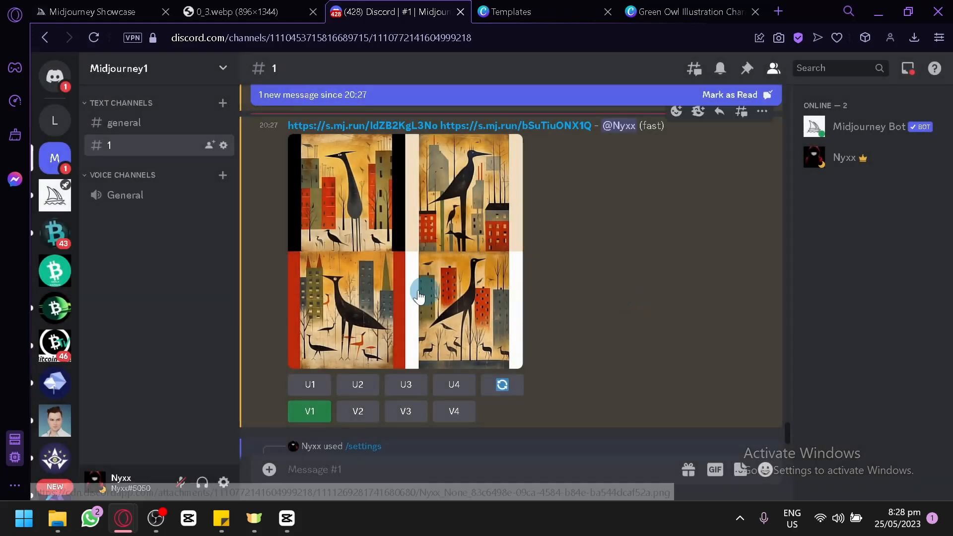
Follow the remix job's progress and compare it with the original blend grid and earlier messages in the channel
scroll(437, 234, "down", 2)
scroll(443, 228, "up", 2)
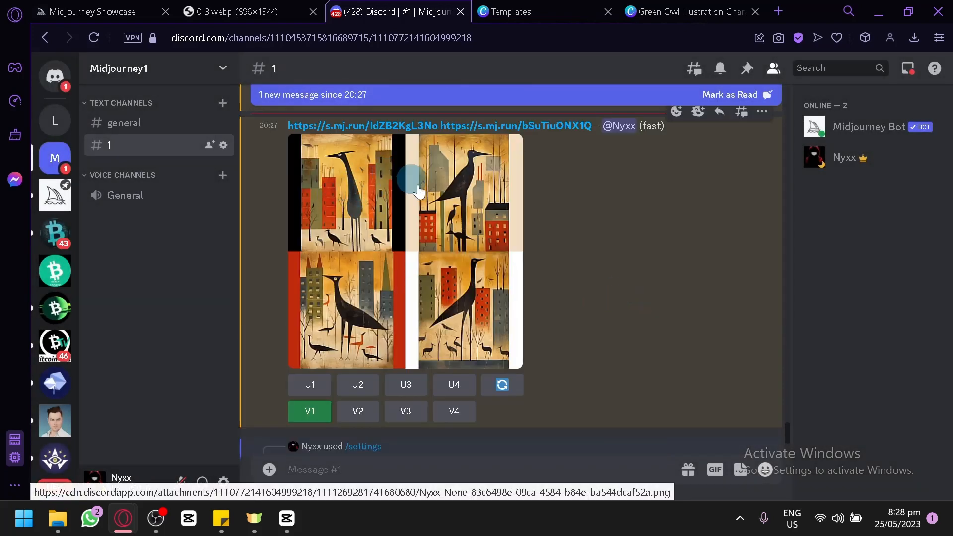
scroll(412, 181, "down", 4)
scroll(446, 277, "down", 2)
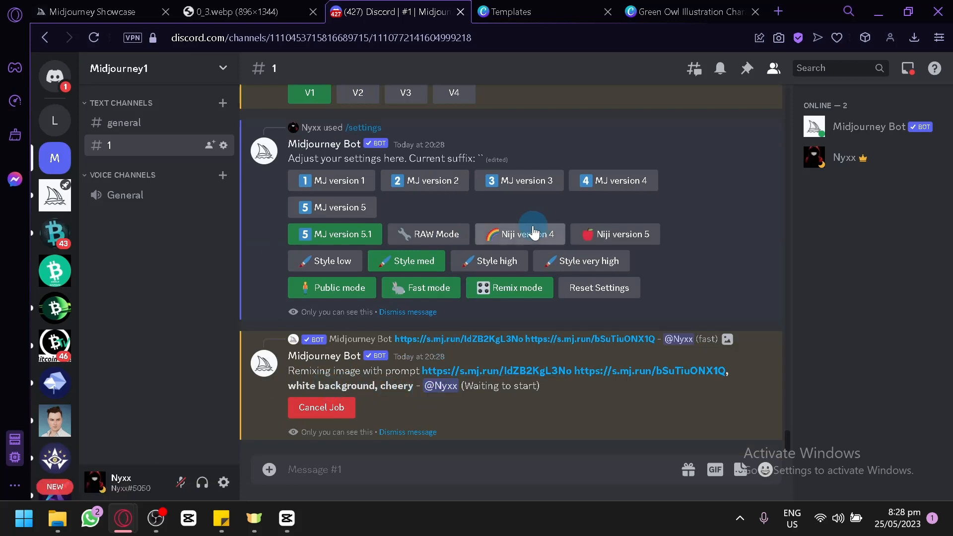
scroll(532, 225, "up", 15)
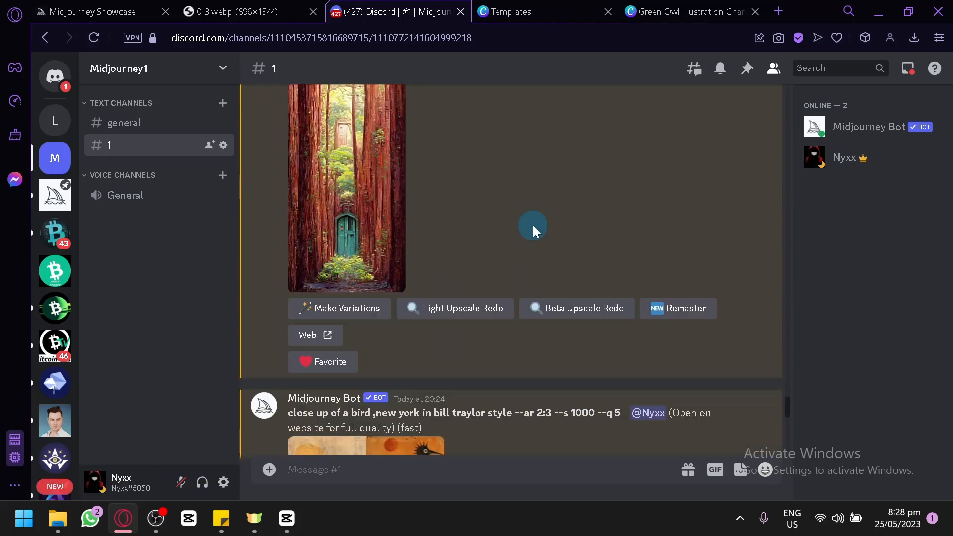
scroll(532, 226, "down", 15)
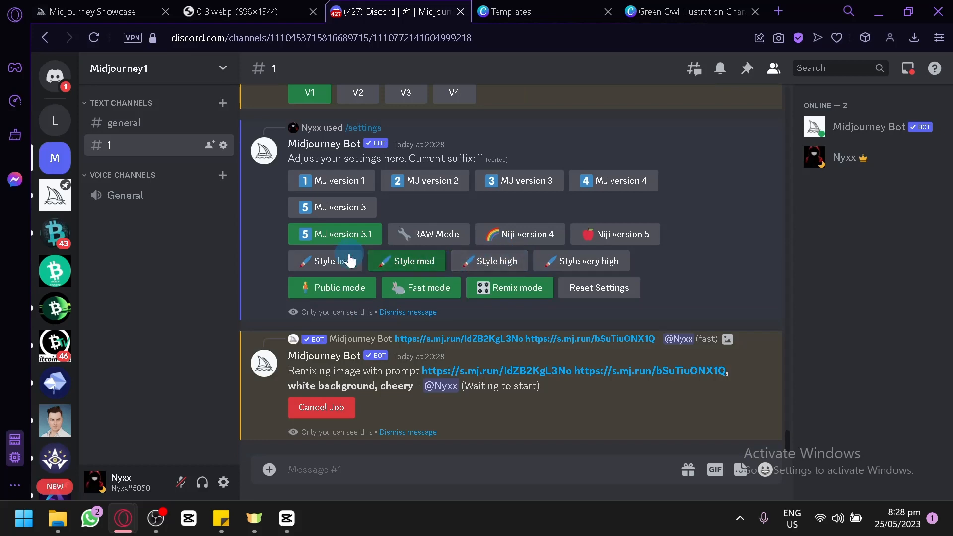
left_click(677, 11)
left_click(396, 10)
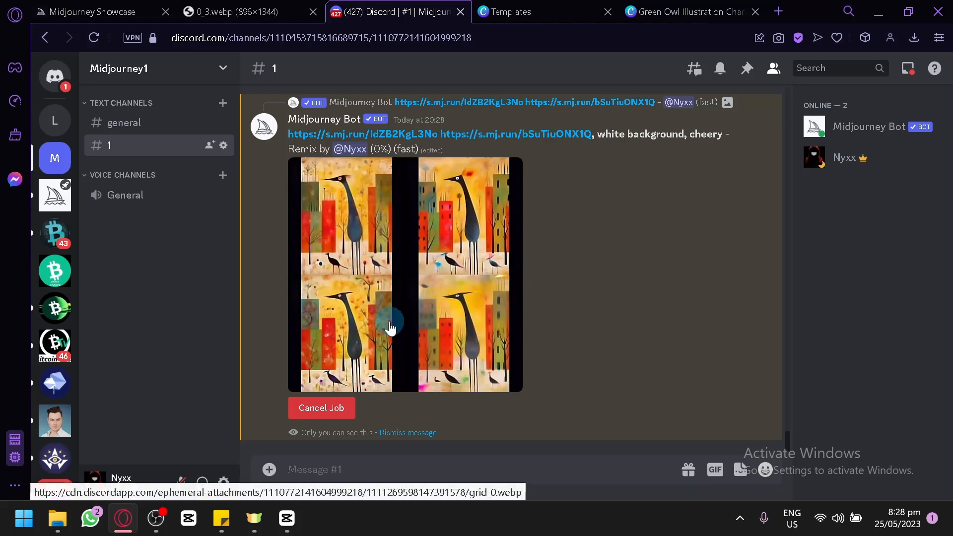
scroll(393, 314, "up", 7)
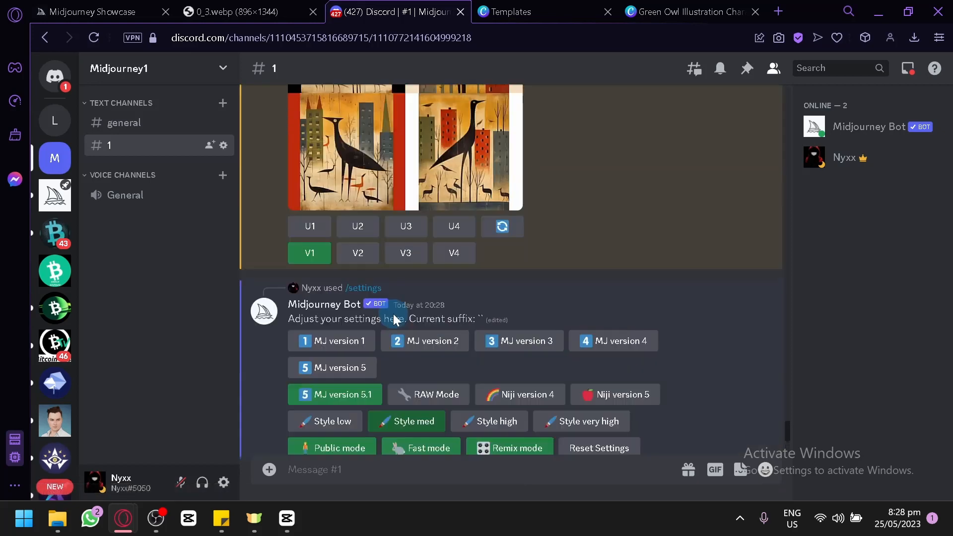
scroll(393, 314, "down", 8)
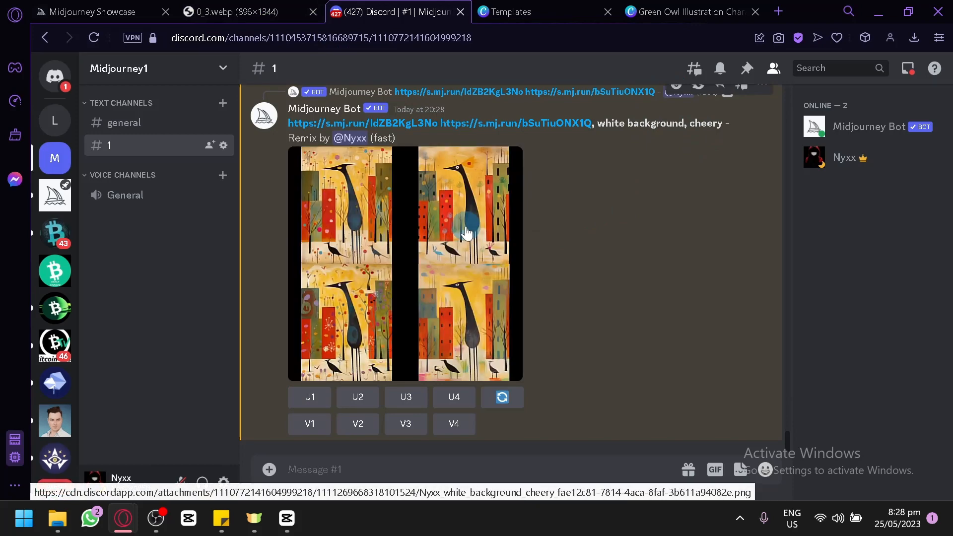
Check the book cover pages in Canva and return to Discord to enlarge the finished remix grid
left_click(719, 7)
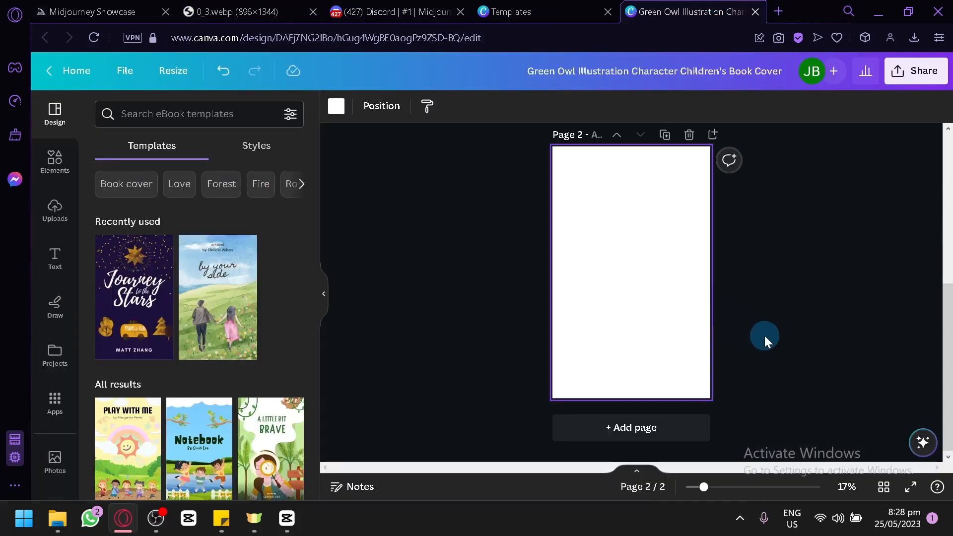
scroll(772, 340, "up", 5)
scroll(779, 342, "down", 5)
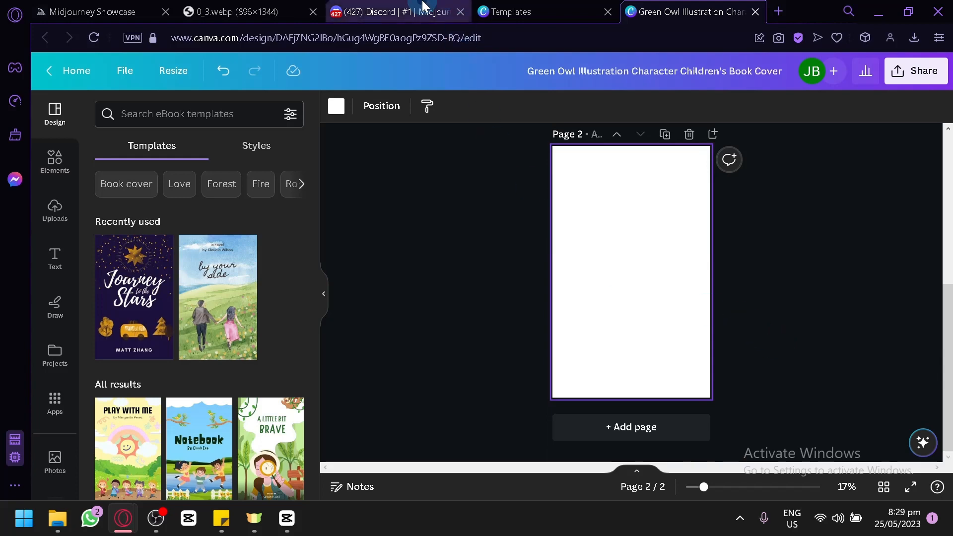
left_click(419, 11)
left_click(485, 320)
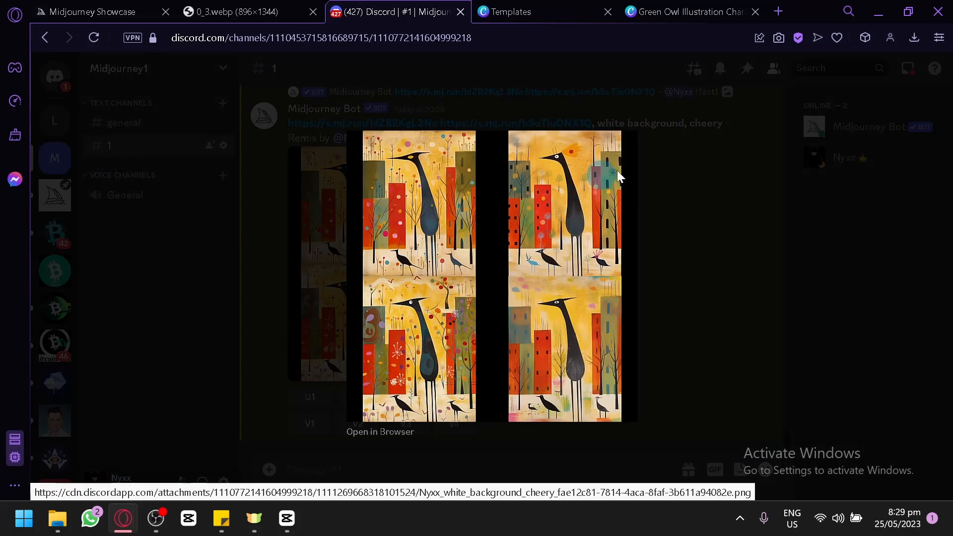
Upscale the second image of the remixed bird grid and check the Canva cover while it renders
left_click(665, 175)
left_click(359, 399)
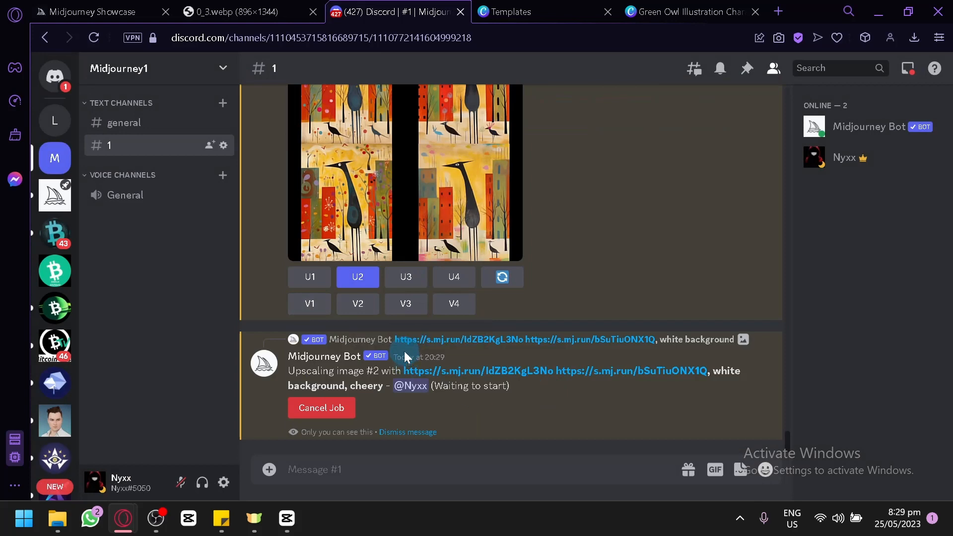
left_click(714, 8)
scroll(612, 288, "up", 5)
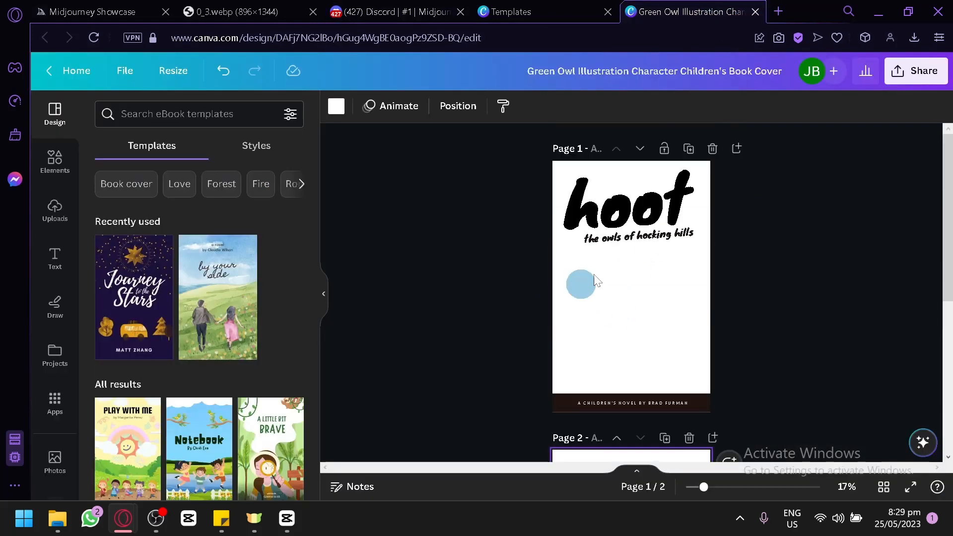
key("ctrl+Tab")
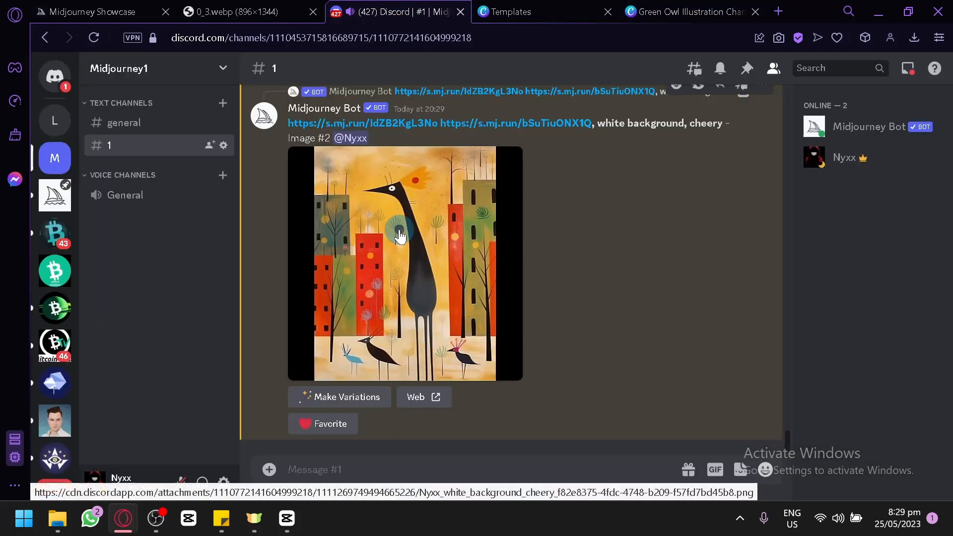
Open the upscaled bird image in the browser at full size and save it as a PNG in the download folder
left_click(400, 236)
left_click(392, 428)
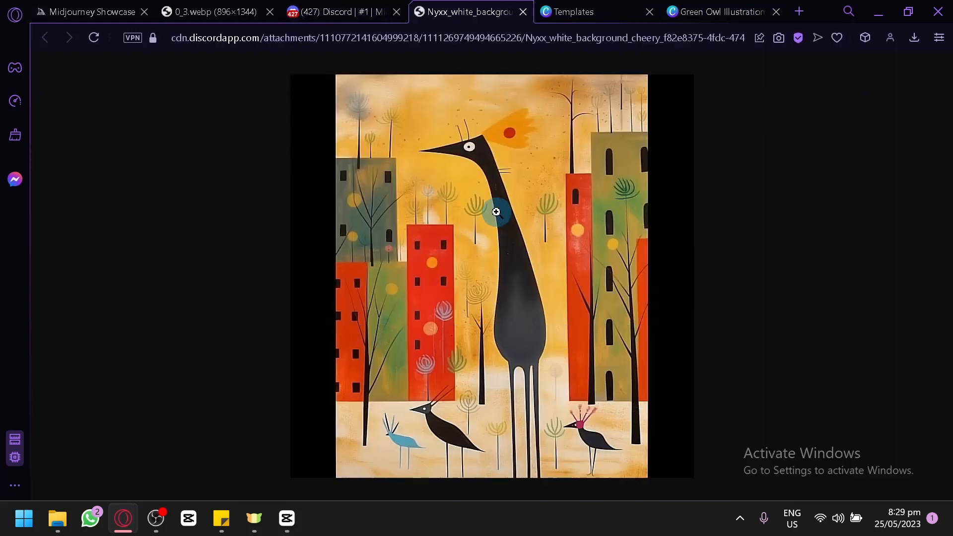
right_click(494, 217)
left_click(562, 242)
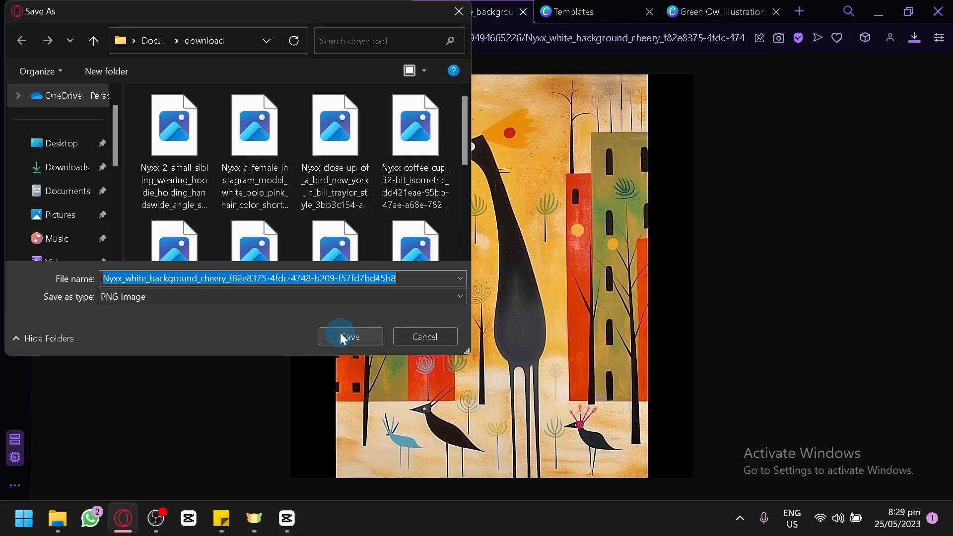
left_click(342, 336)
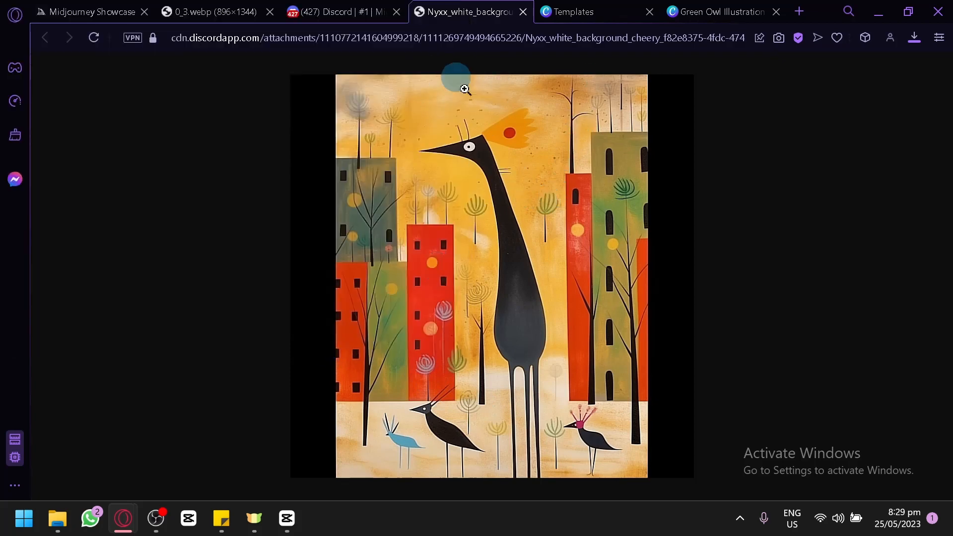
Switch to the Canva book cover and place the downloaded bird image on page 1
left_click(720, 11)
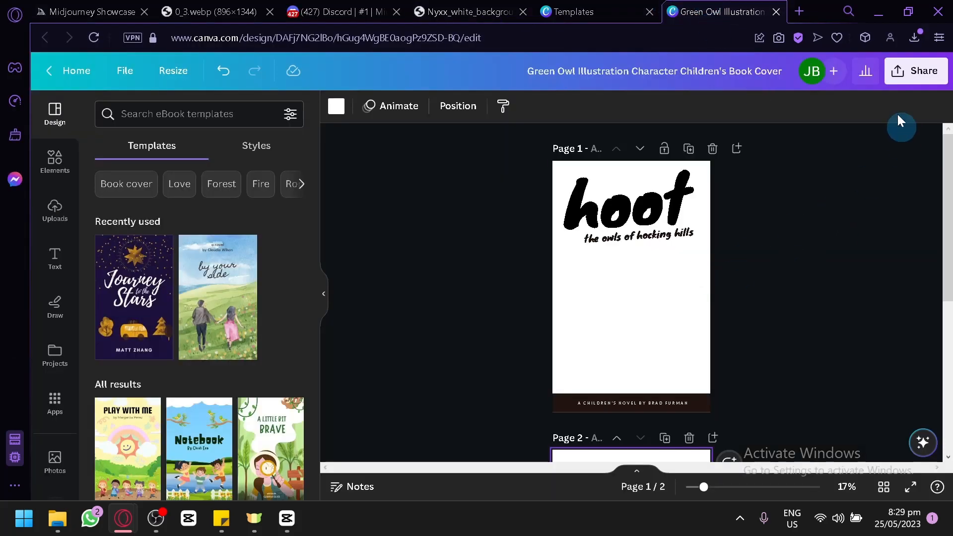
left_click(909, 37)
left_click_drag(769, 131, 589, 283)
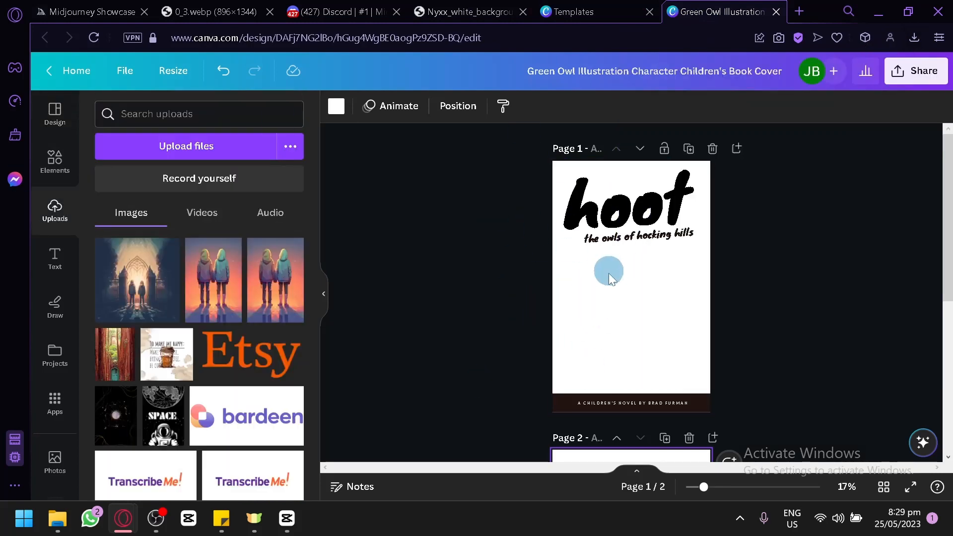
left_click_drag(654, 298, 635, 302)
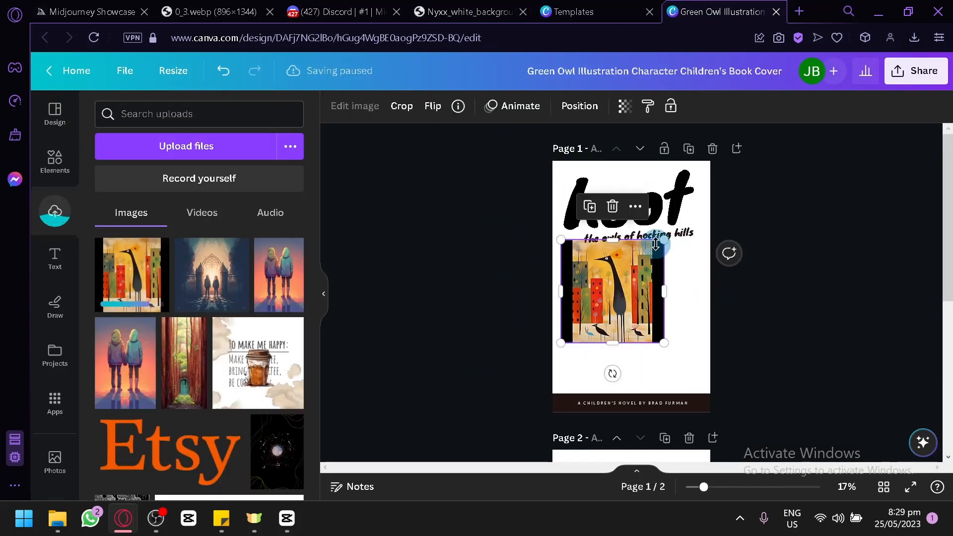
Enlarge and reposition the bird image so it fills page 1 behind the text, with its black side borders cropped off the page
left_click_drag(664, 241, 846, 80)
left_click_drag(666, 316, 623, 423)
left_click_drag(636, 321, 631, 331)
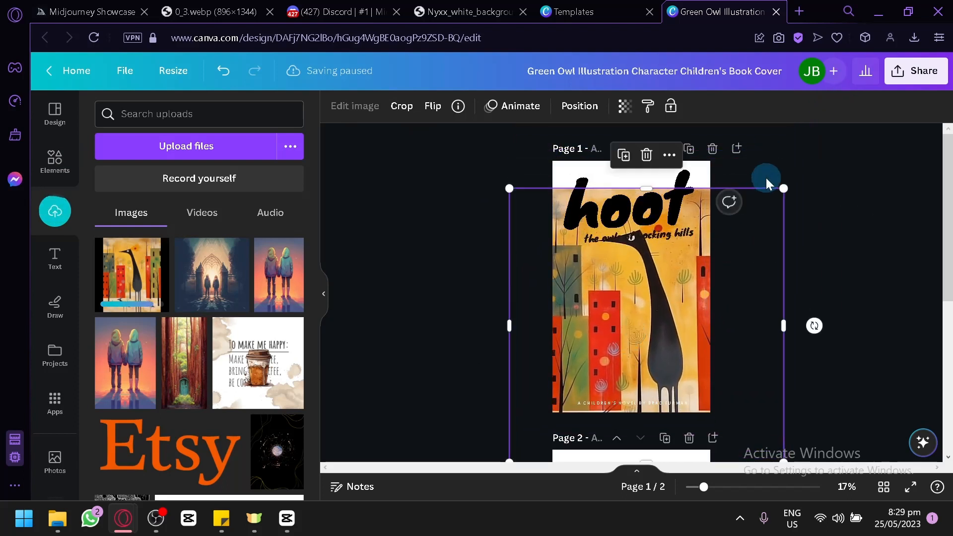
left_click_drag(787, 189, 849, 129)
left_click_drag(652, 323, 598, 360)
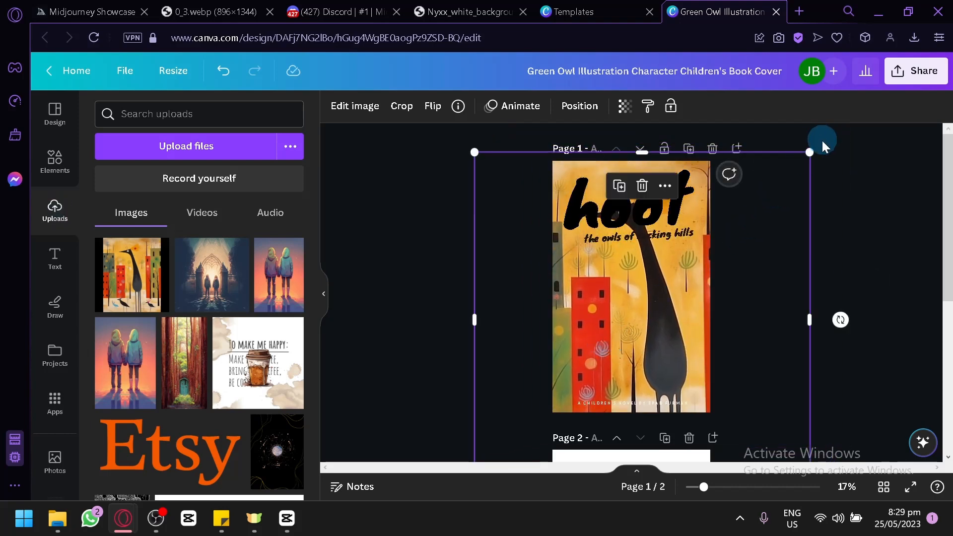
left_click_drag(814, 152, 770, 223)
mouse_move(649, 320)
left_mouse_down()
mouse_move(667, 249)
mouse_move(650, 210)
mouse_move(632, 275)
mouse_move(633, 330)
mouse_move(653, 330)
left_mouse_up()
Move the "hoot" title and its subtitle down to the lower part of the cover, just above the author strip
left_click(658, 228)
left_click(781, 301)
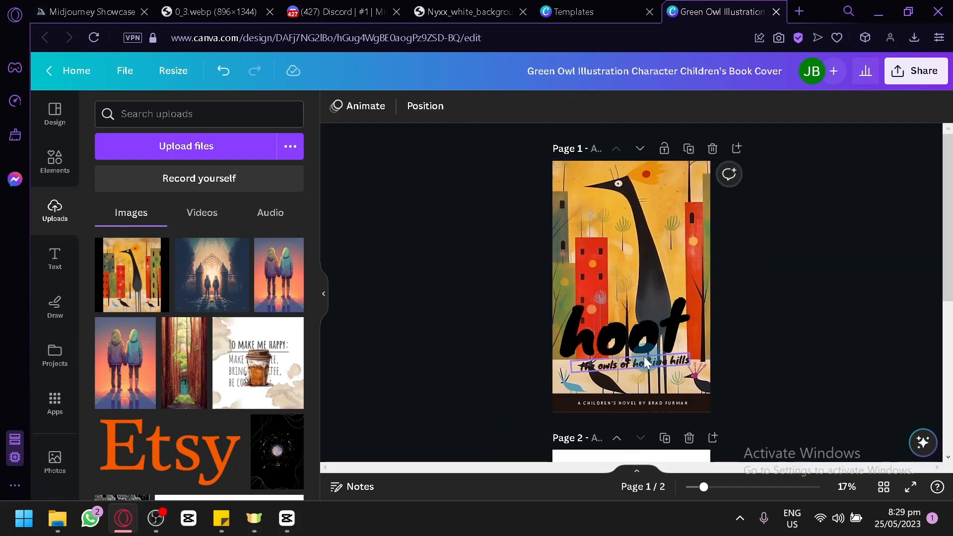
left_click(734, 256)
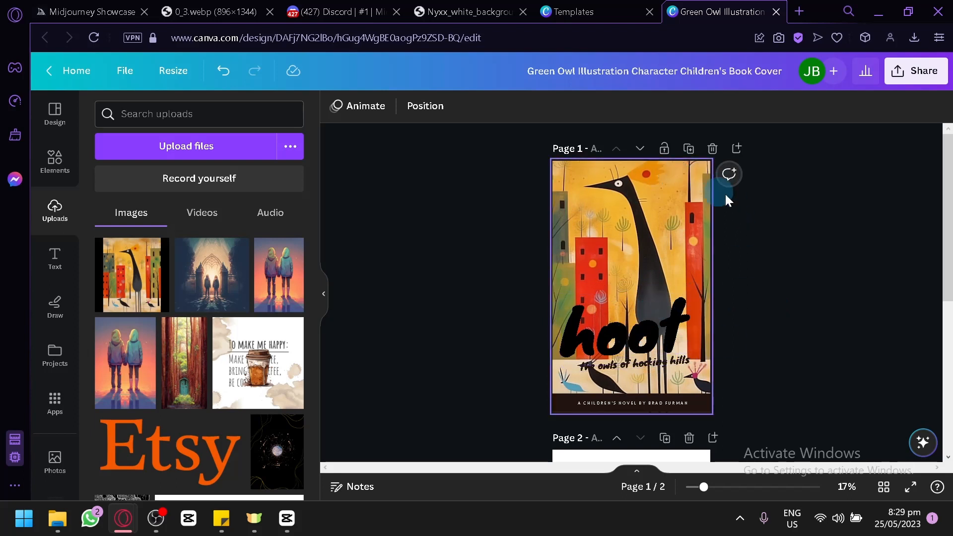
Review the front cover and the blank page 2 in Canva, comparing them with the upscaled bird image in Discord
scroll(725, 192, "down", 5)
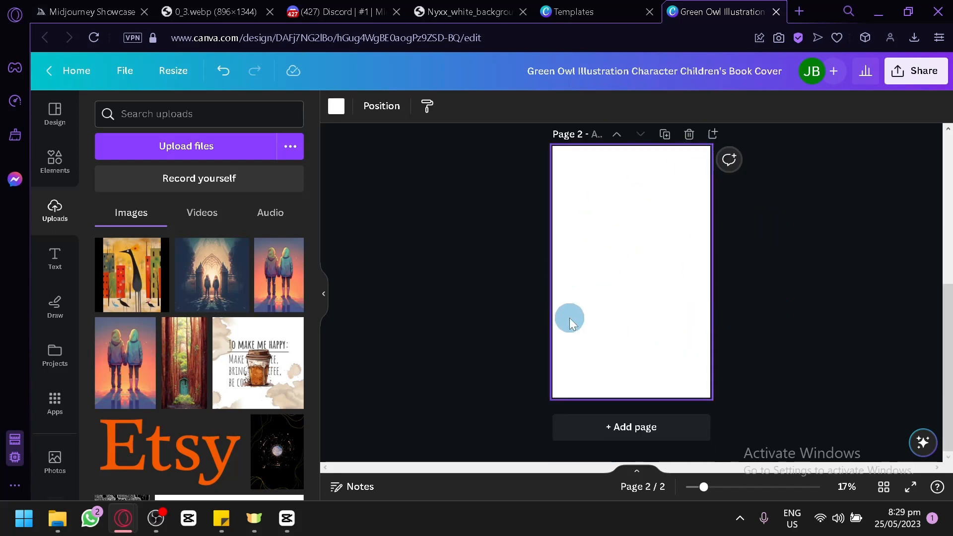
left_click(345, 7)
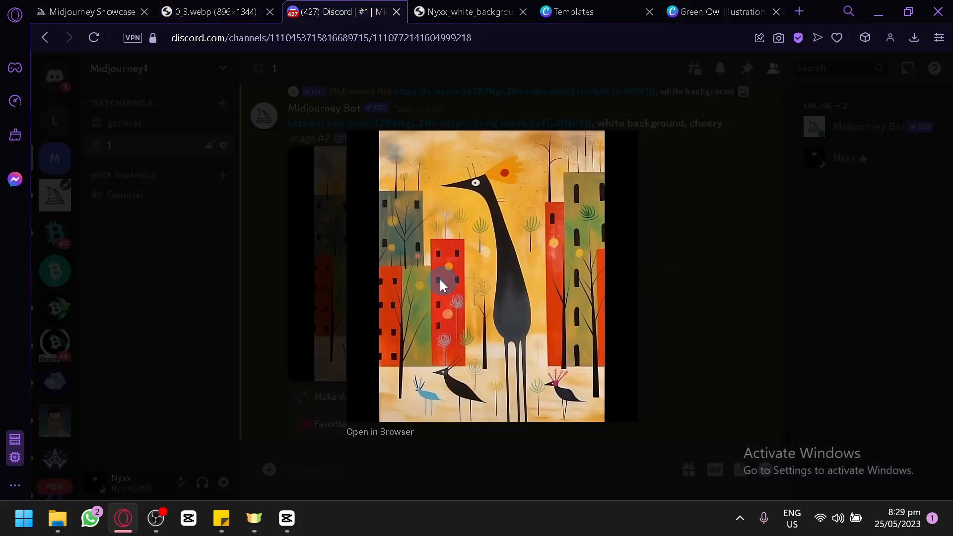
left_click(656, 298)
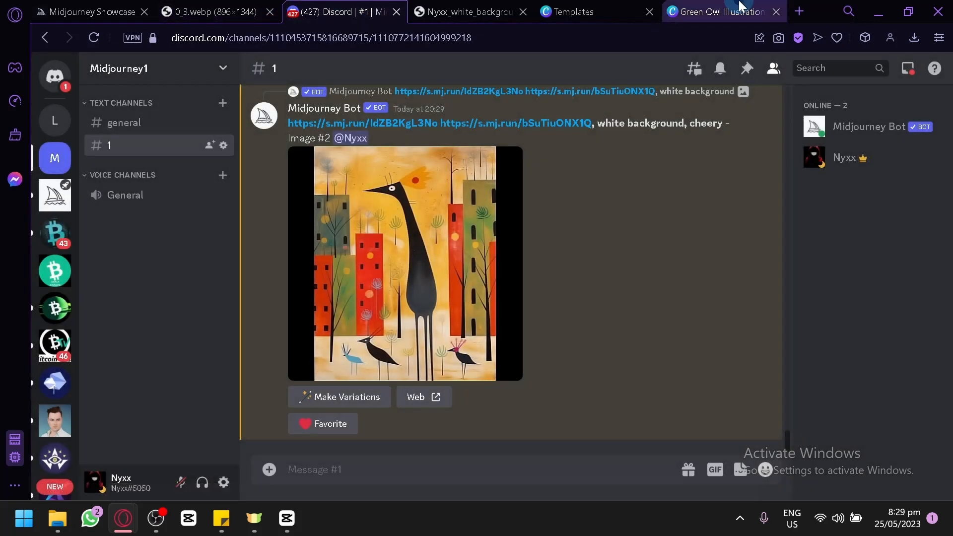
left_click(754, 12)
left_click(667, 292)
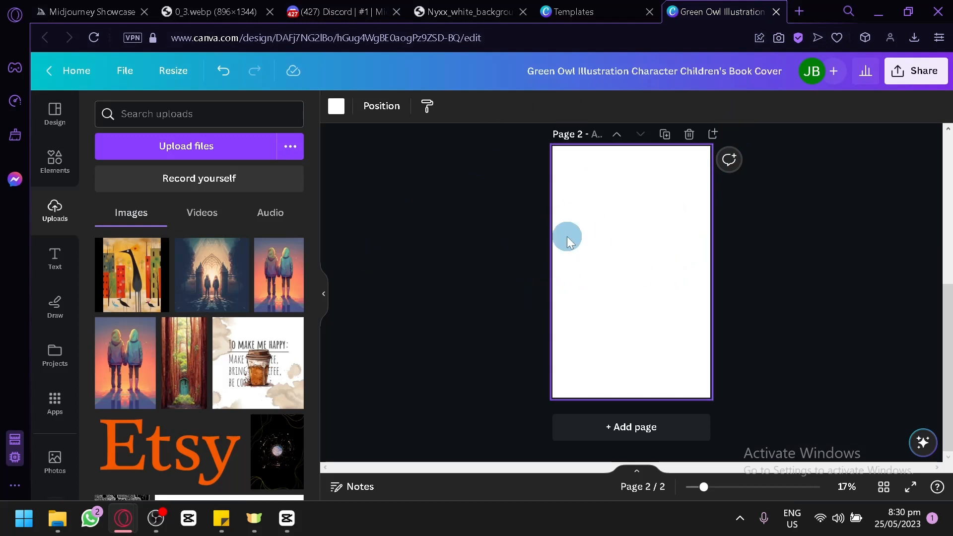
scroll(567, 238, "up", 5)
left_click(558, 276)
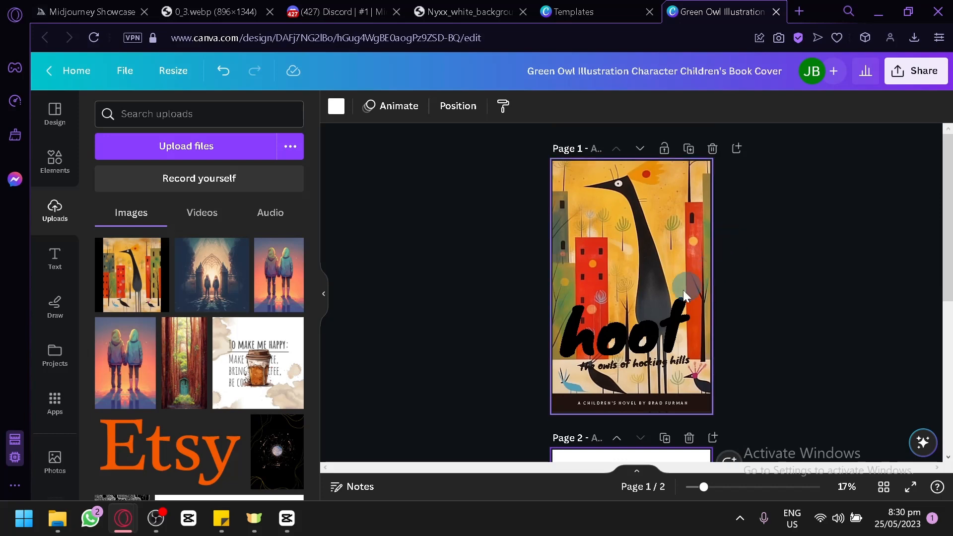
left_click(152, 519)
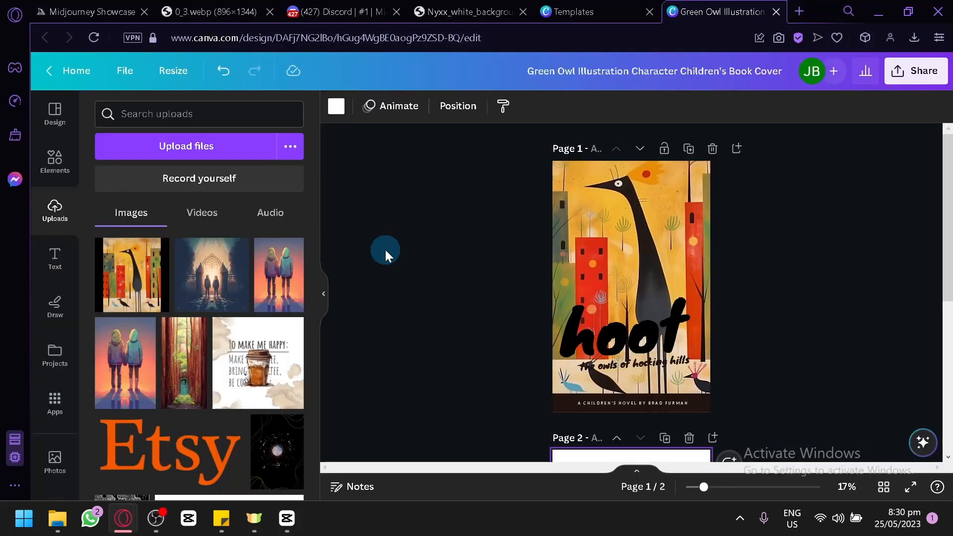
scroll(644, 289, "down", 4)
scroll(649, 282, "up", 4)
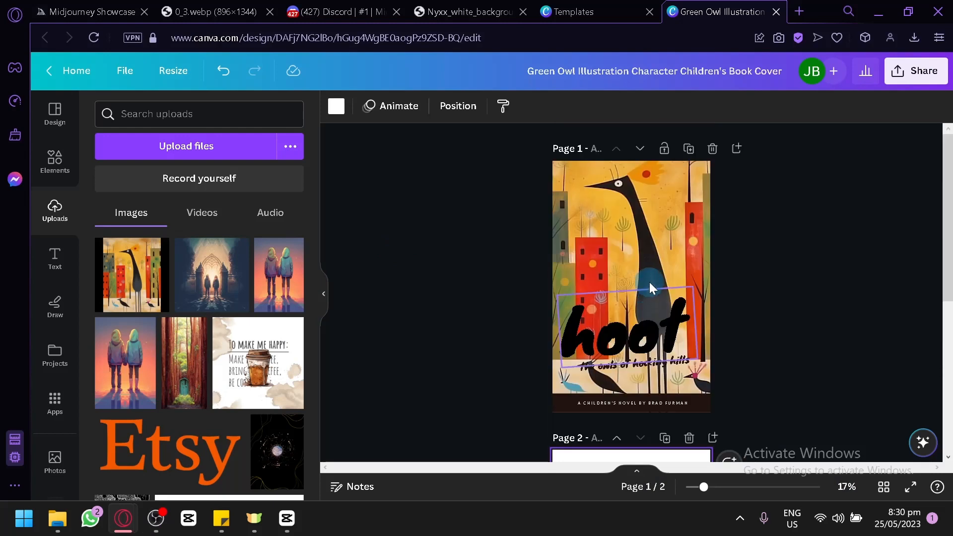
scroll(654, 271, "down", 2)
left_click(627, 330)
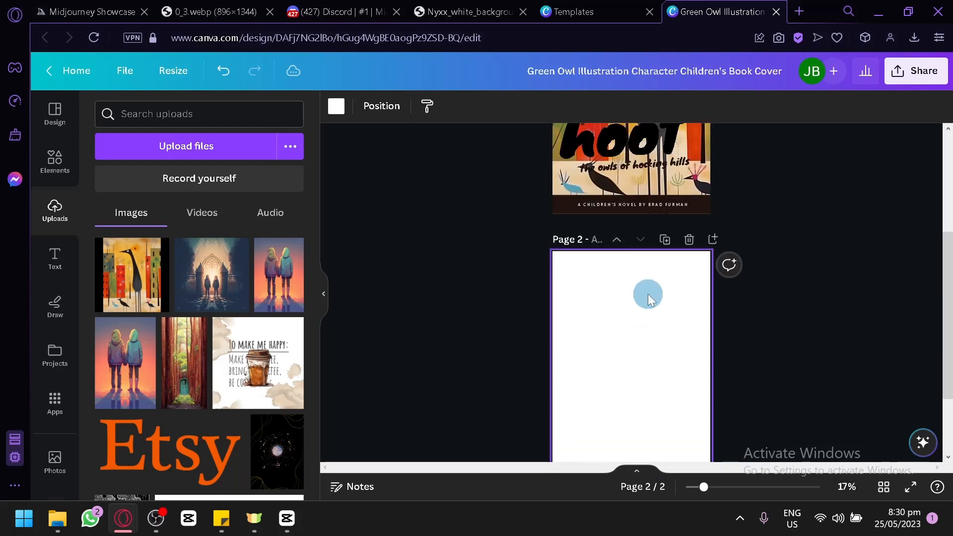
scroll(650, 298, "up", 5)
Switch to Discord and copy the link of the upscaled bird image
left_click(366, 9)
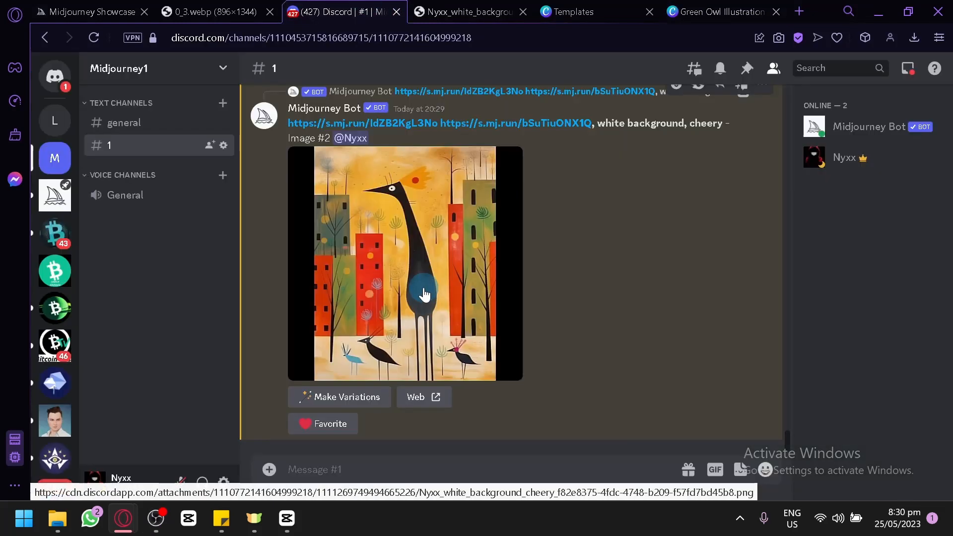
left_click(424, 294)
right_click(431, 267)
left_click(485, 338)
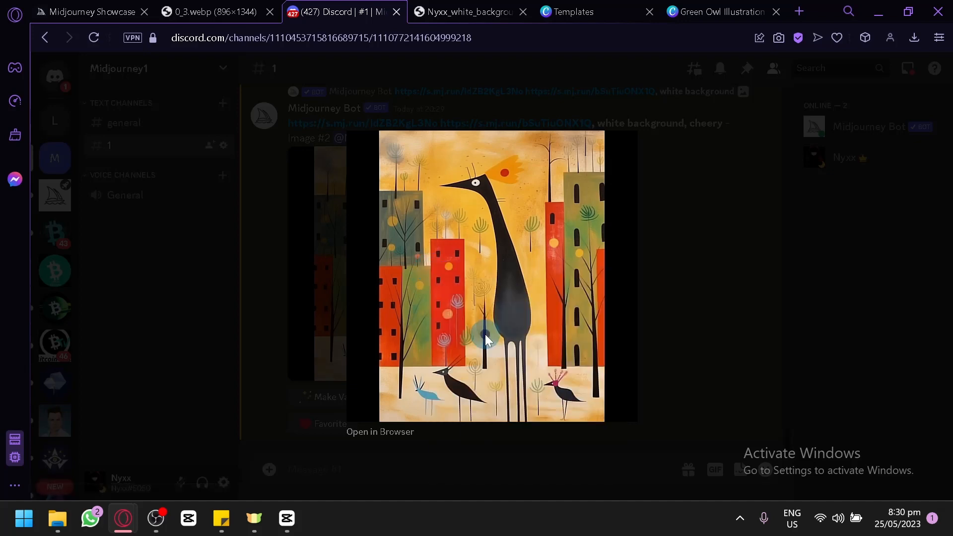
left_click(709, 299)
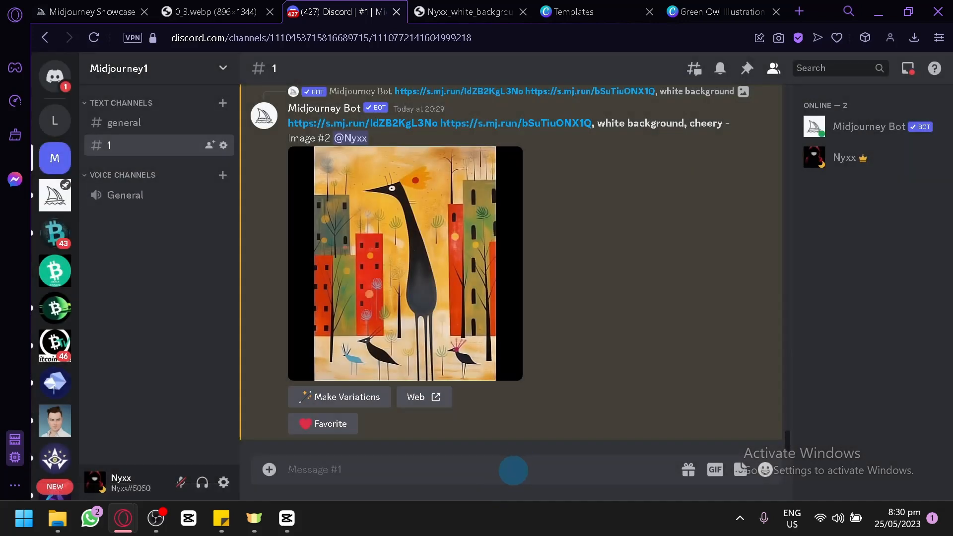
Submit a Midjourney /imagine prompt made of the copied image link followed by "in the sky"
type("/i")
key("Return")
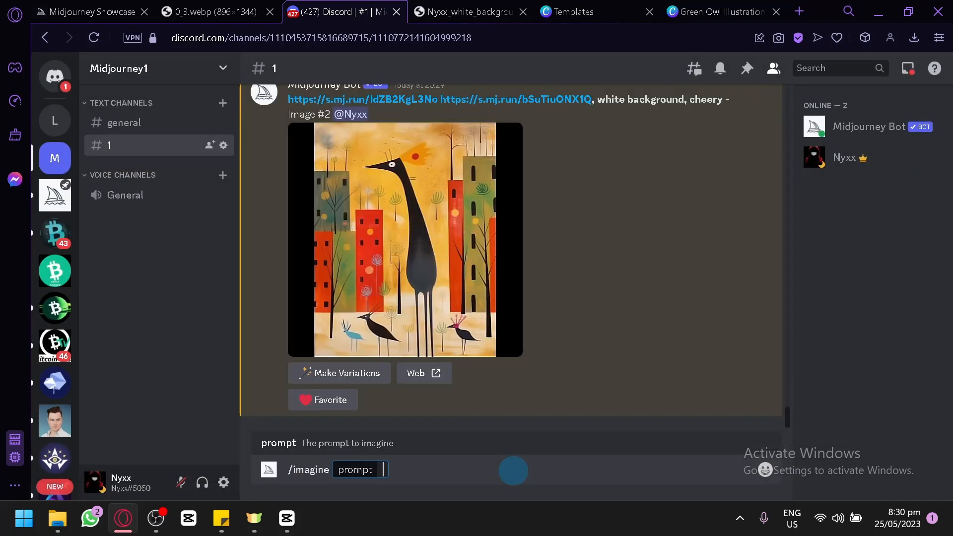
key("ctrl+v")
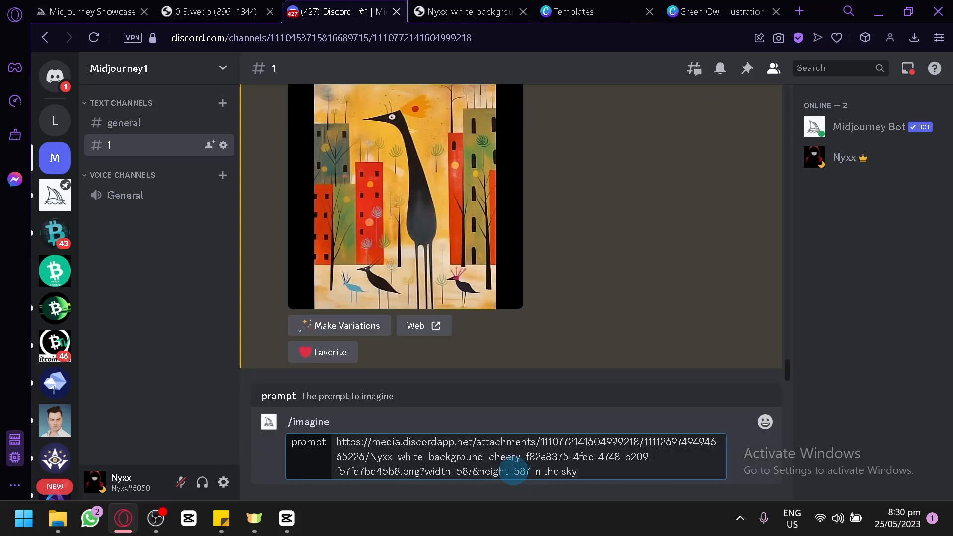
key("Return")
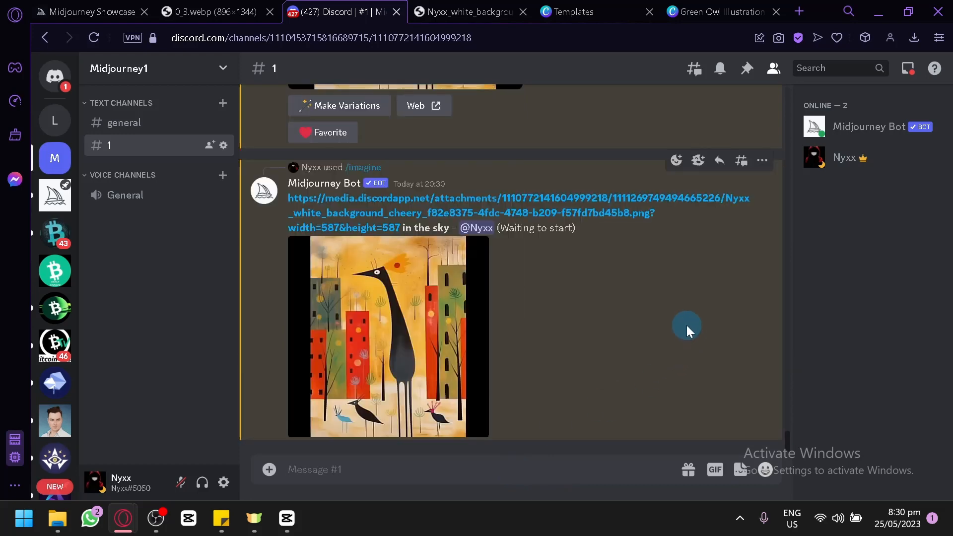
Follow the "in the sky" job's progress against the earlier images in the channel, and close the 0_3.webp page
scroll(487, 302, "up", 4)
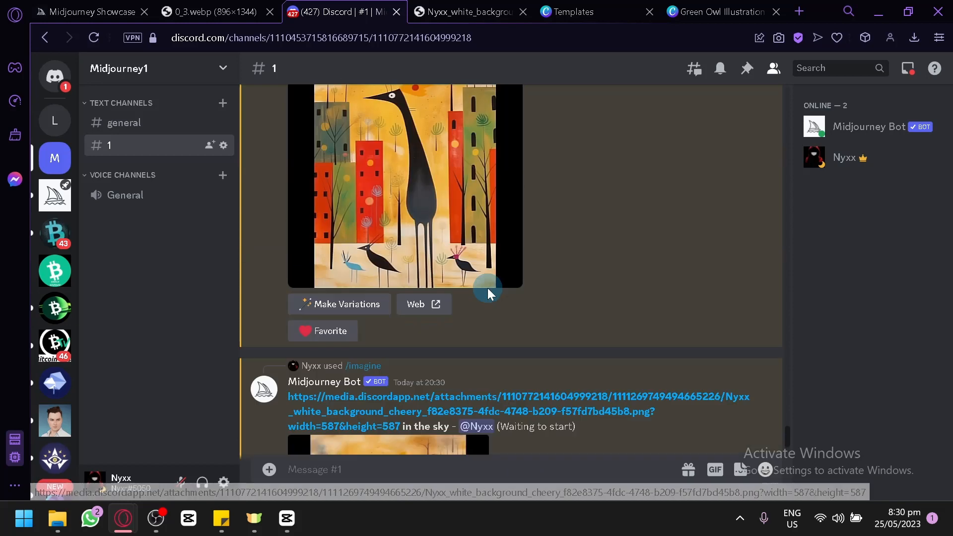
scroll(488, 293, "down", 4)
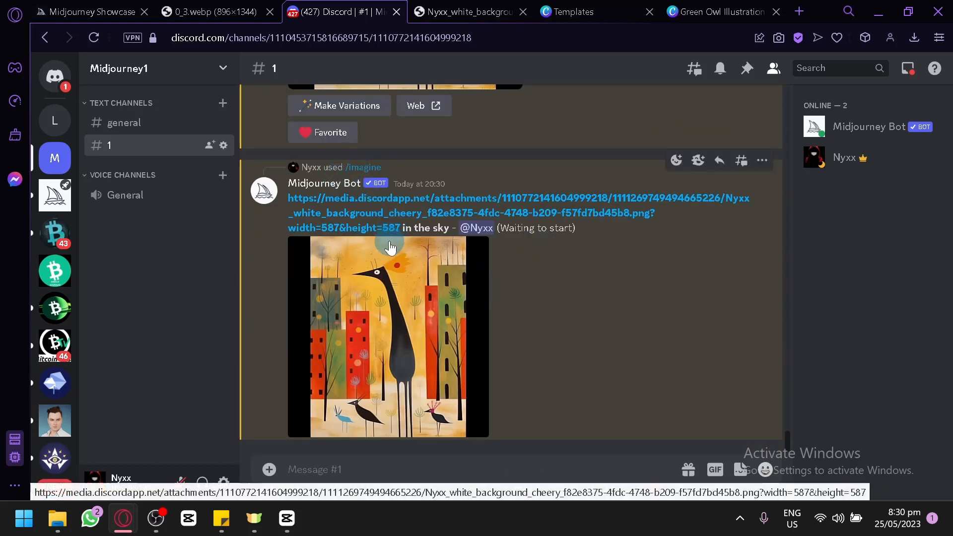
left_click(272, 14)
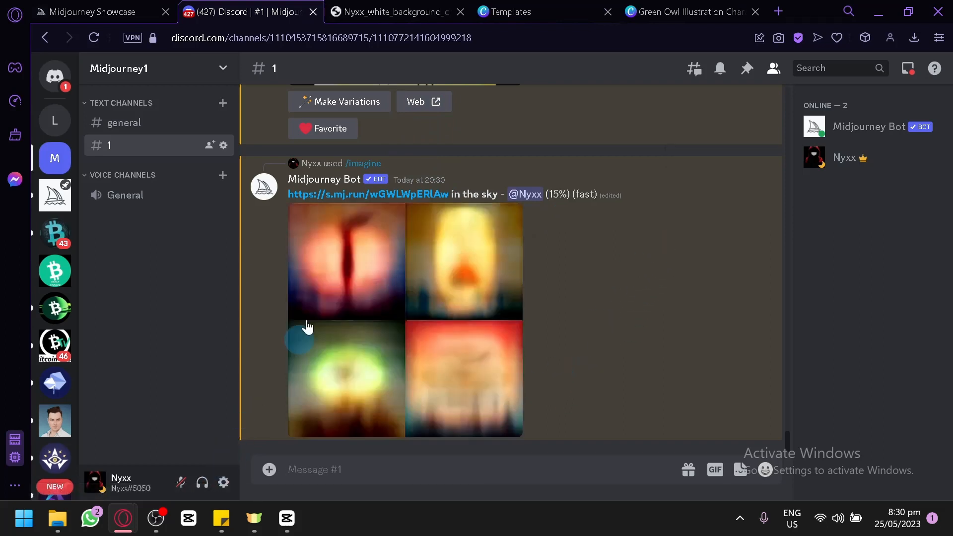
scroll(554, 268, "up", 10)
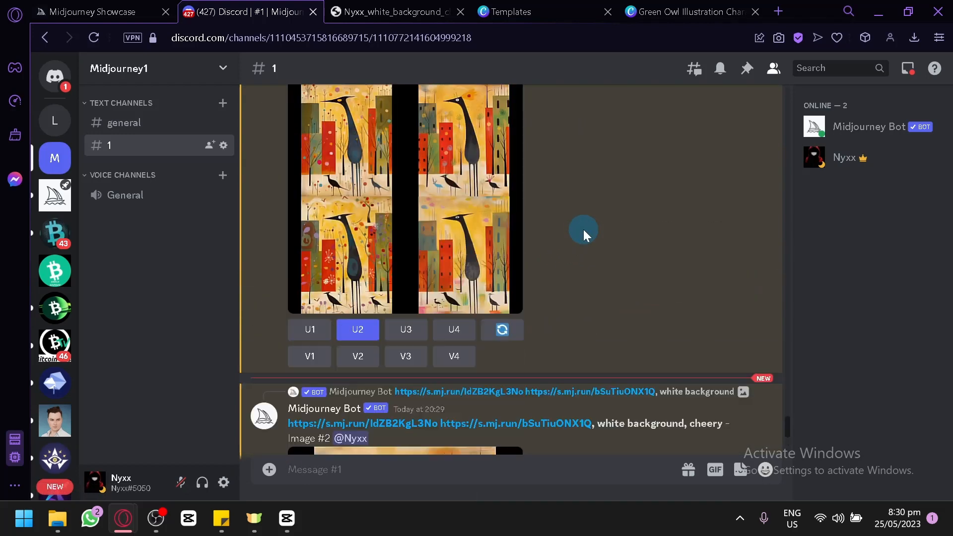
scroll(591, 250, "down", 10)
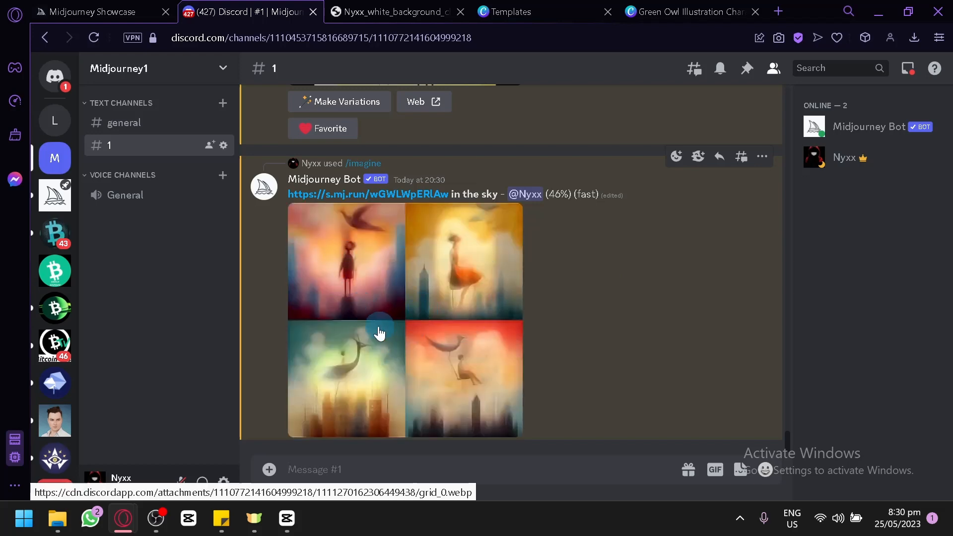
Switch to the Midjourney Showcase and browse the recent community images and their prompts for ideas
left_click(131, 6)
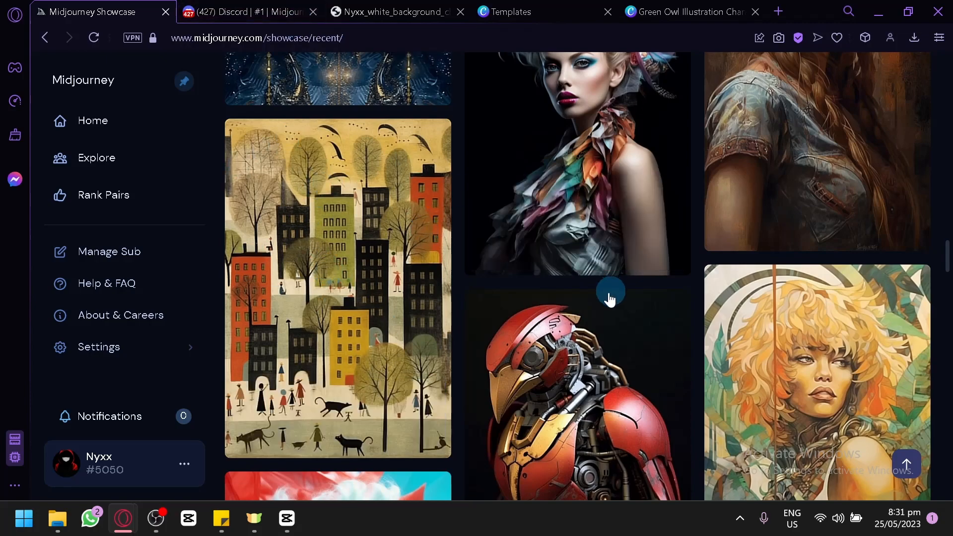
scroll(347, 279, "down", 10)
scroll(709, 254, "down", 5)
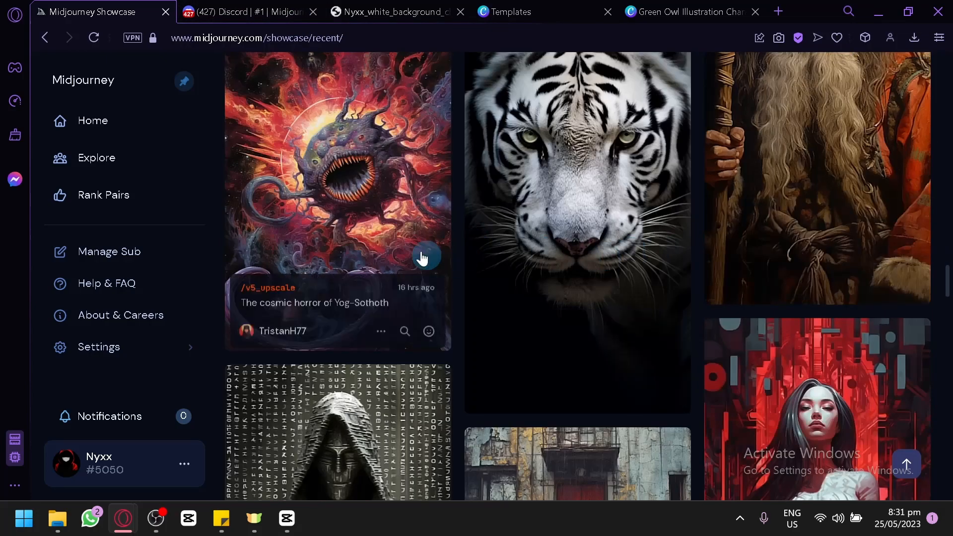
scroll(693, 185, "down", 5)
scroll(574, 328, "down", 6)
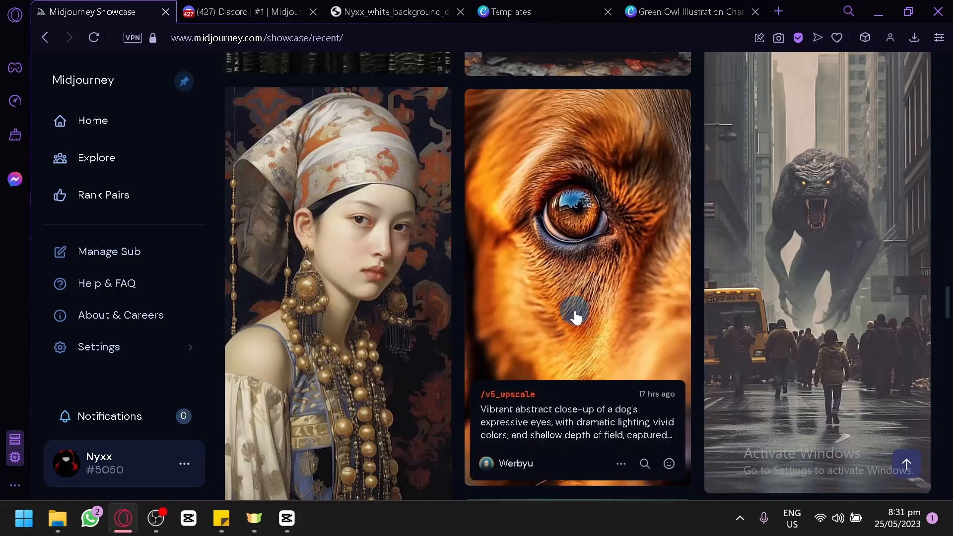
scroll(576, 318, "down", 2)
scroll(585, 295, "down", 2)
scroll(744, 259, "down", 4)
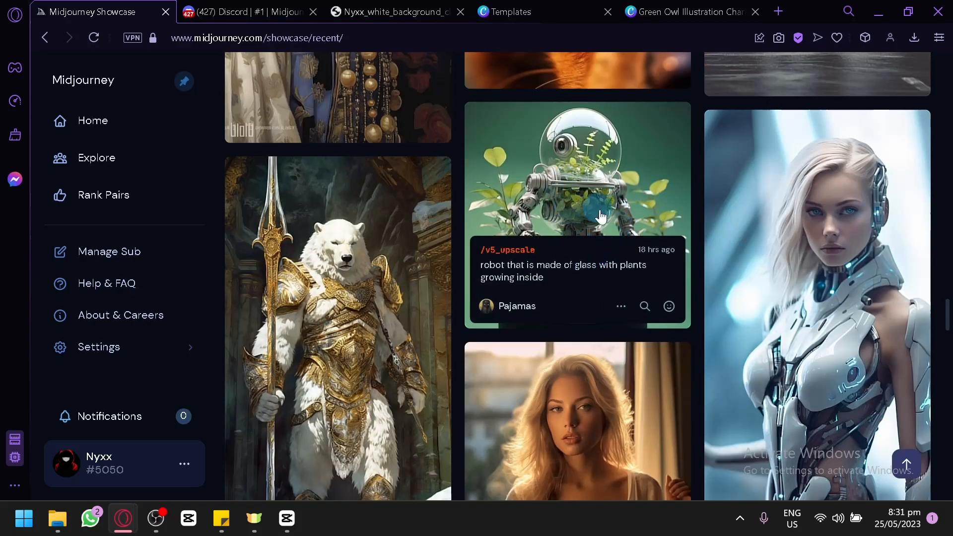
scroll(614, 200, "down", 15)
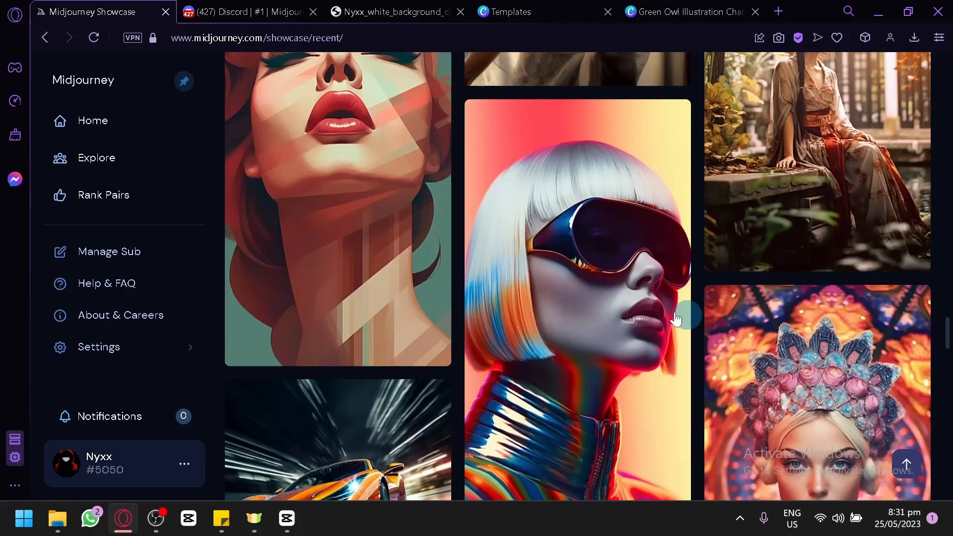
scroll(804, 287, "down", 15)
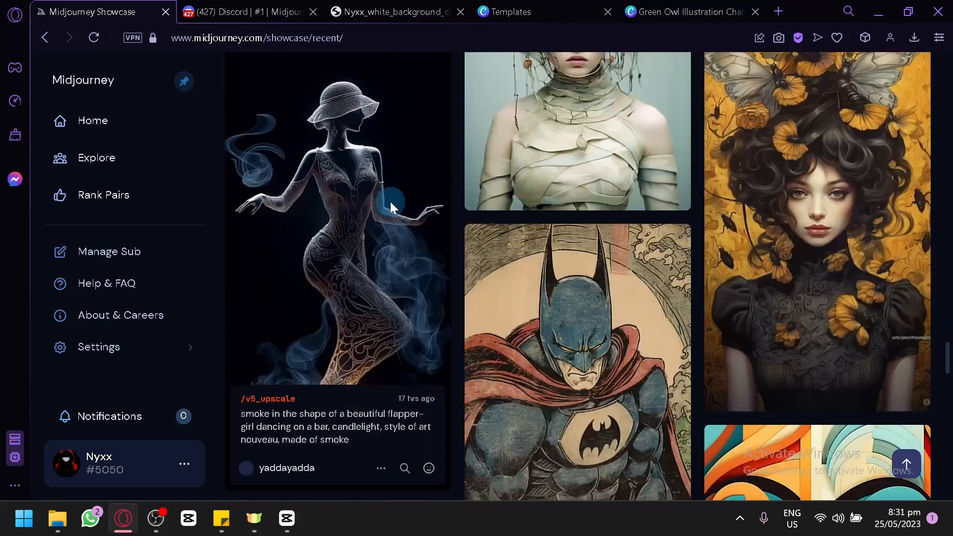
scroll(613, 138, "down", 10)
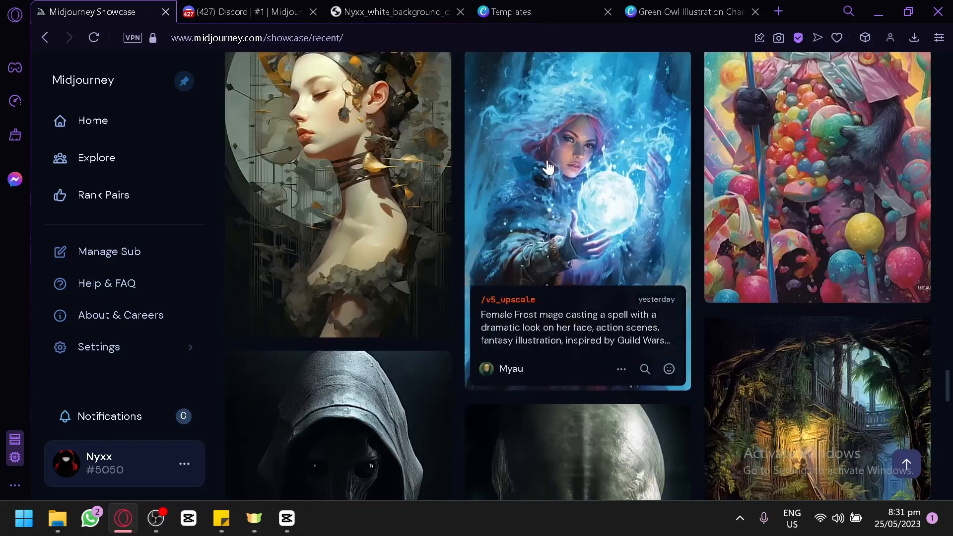
scroll(519, 190, "down", 15)
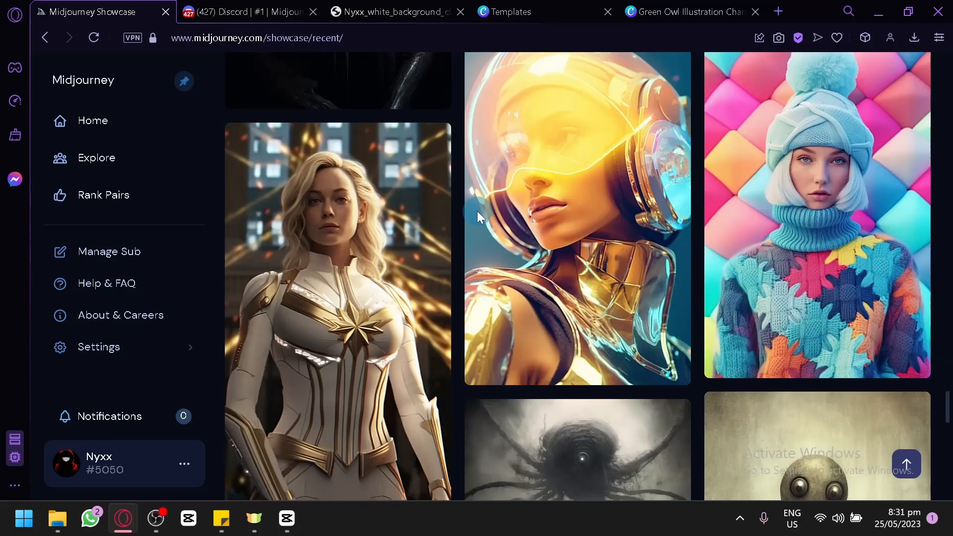
scroll(488, 199, "down", 6)
scroll(777, 201, "up", 2)
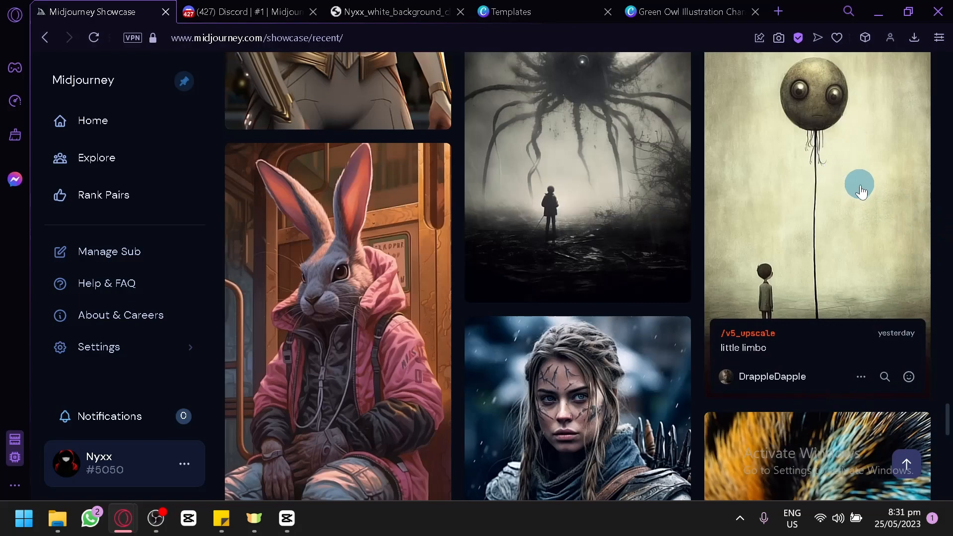
scroll(669, 226, "down", 6)
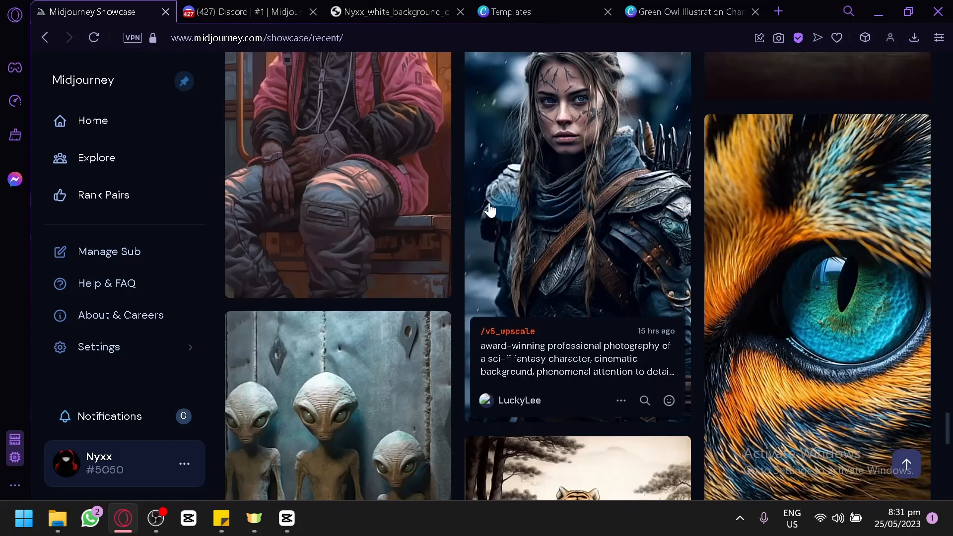
scroll(385, 152, "down", 6)
scroll(382, 149, "up", 2)
scroll(630, 180, "down", 8)
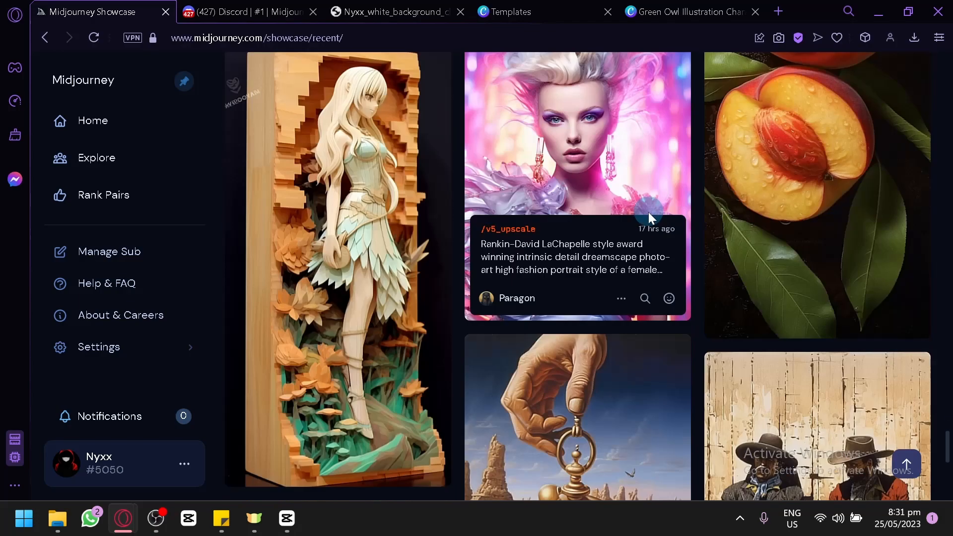
scroll(635, 214, "down", 14)
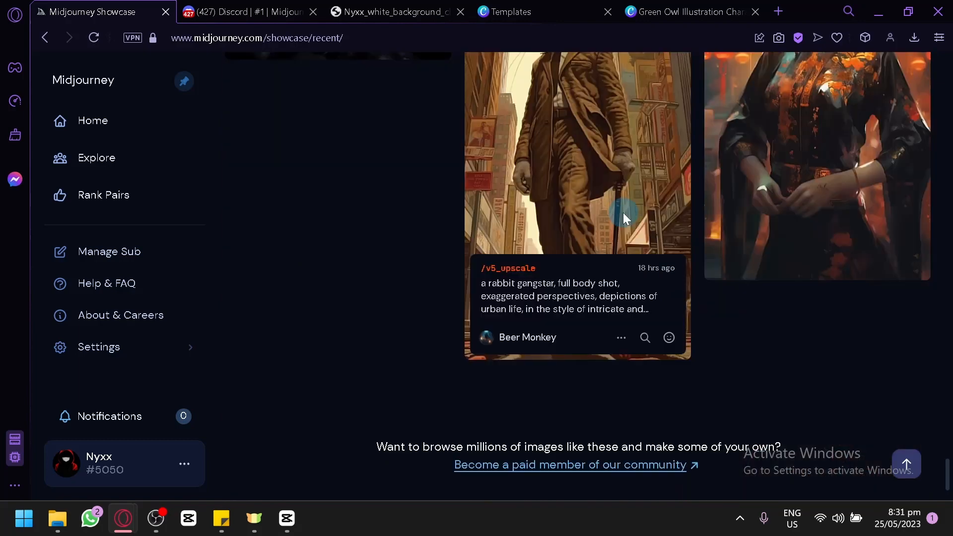
scroll(620, 216, "up", 3)
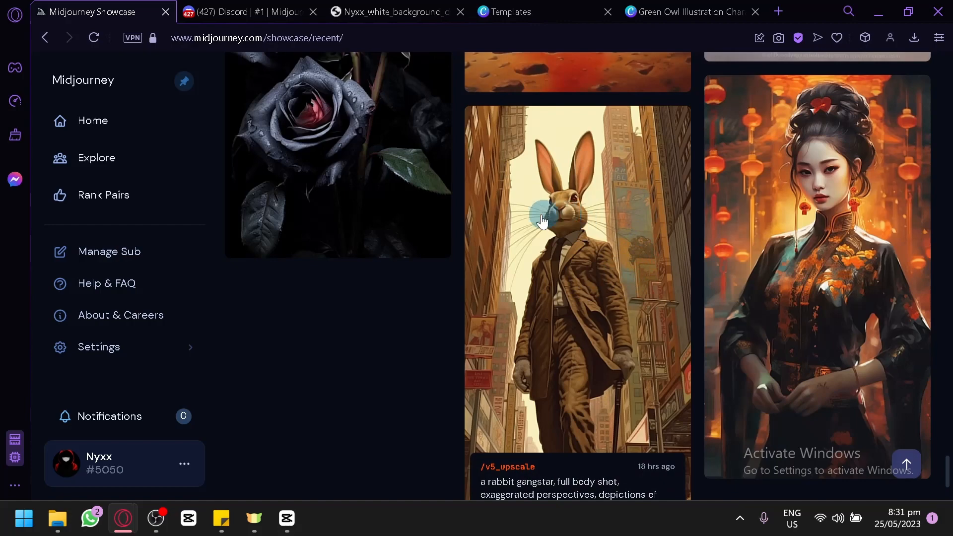
scroll(542, 221, "up", 10)
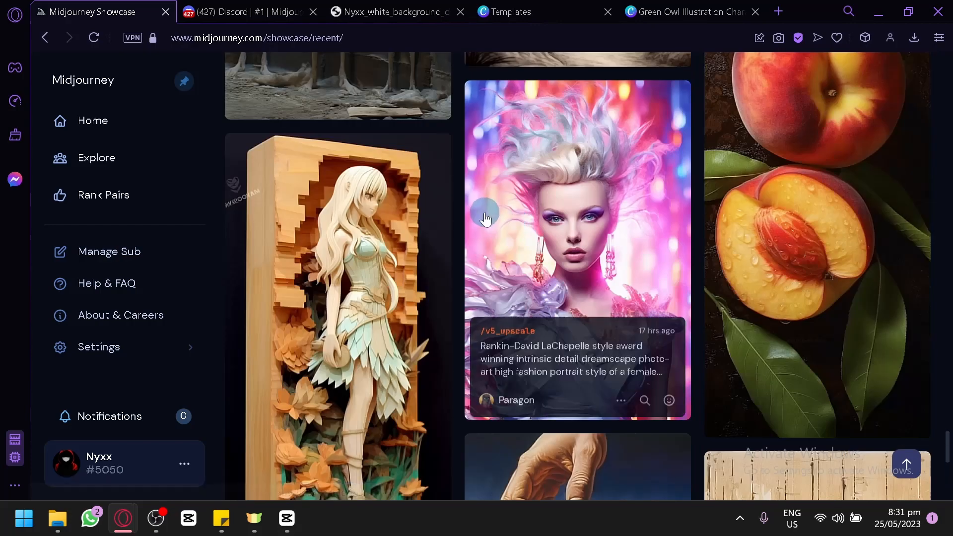
Switch to Discord, view the "in the sky" image grid enlarged, and upscale its third image
left_click(400, 7)
left_click(298, 10)
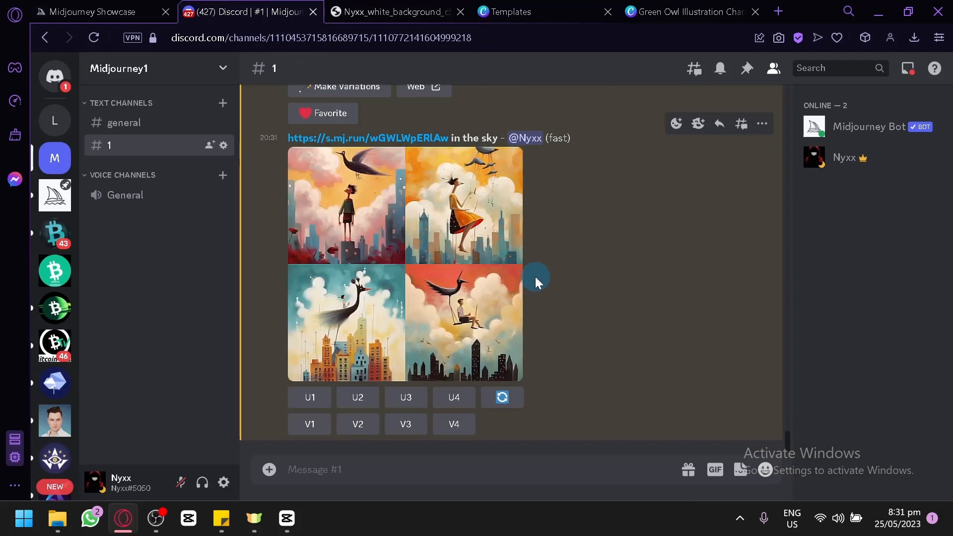
left_click(469, 236)
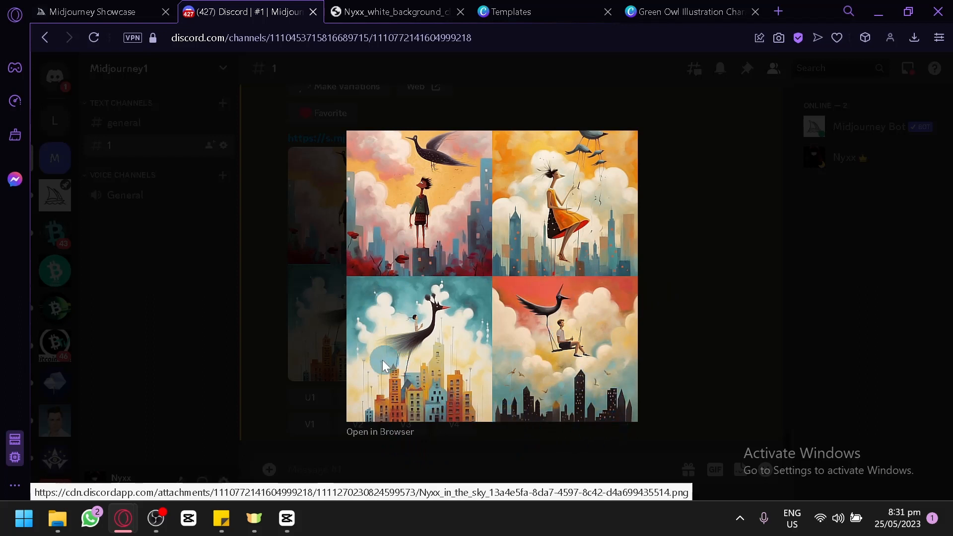
left_click(244, 319)
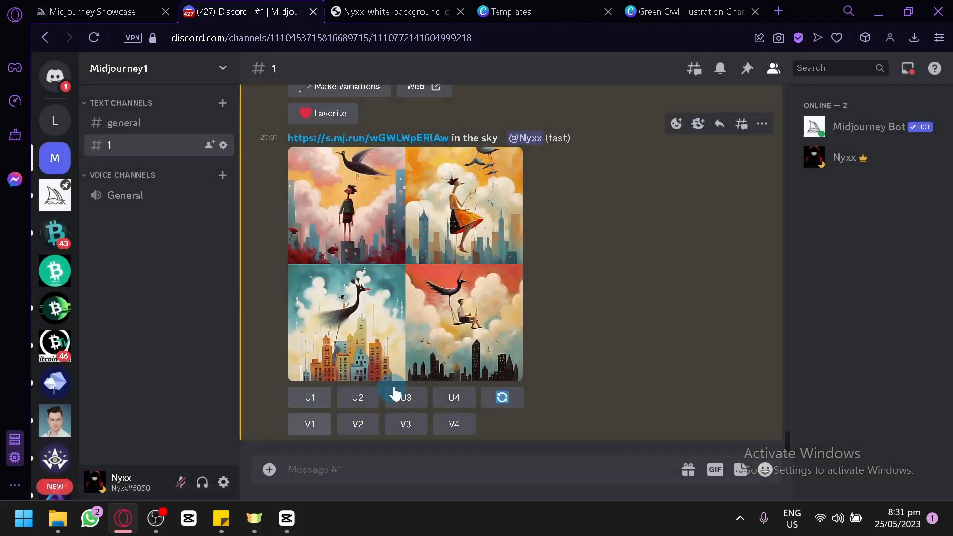
left_click(404, 397)
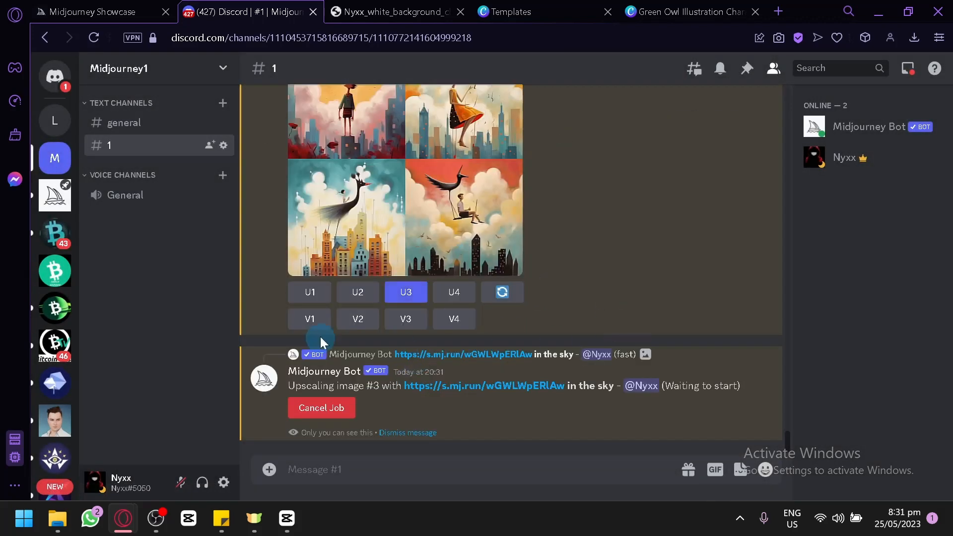
Switch to the book cover design in Canva, add a body text box to page 2, and move it centred near the page's upper edge
left_click(689, 11)
scroll(591, 321, "down", 5)
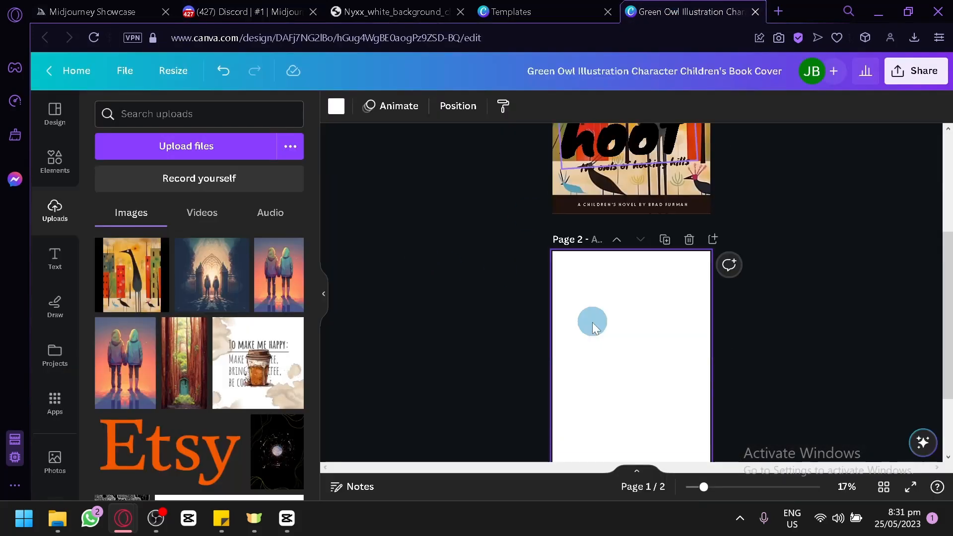
left_click(64, 260)
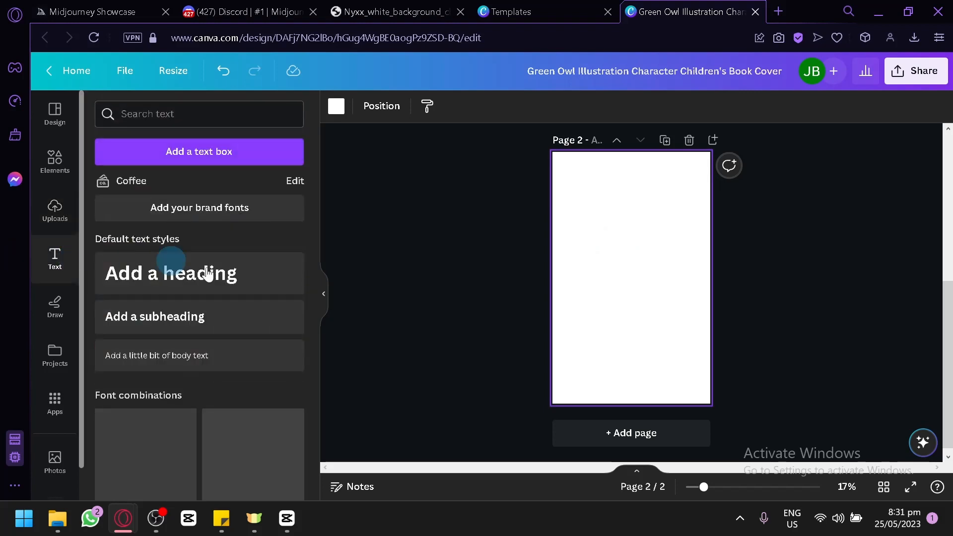
left_click(234, 356)
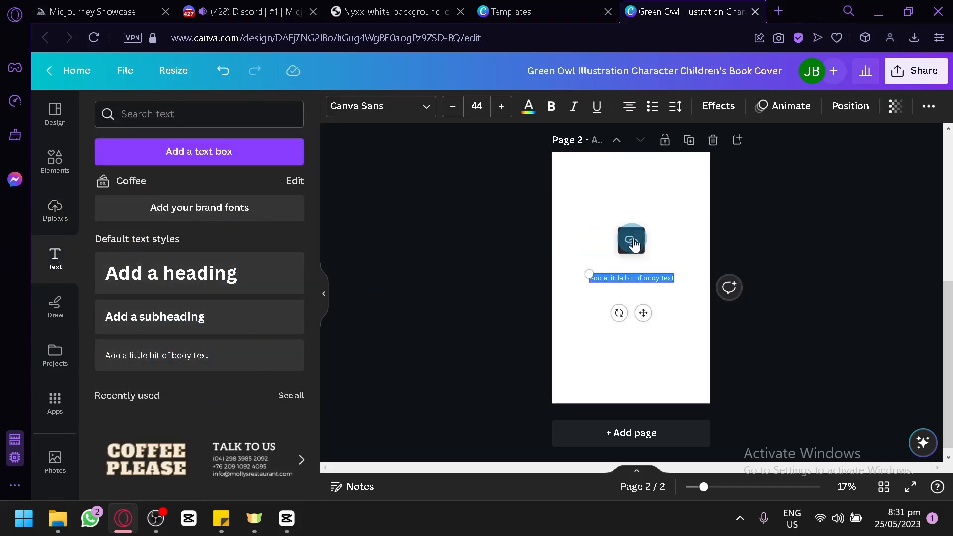
left_click(645, 323)
left_click(639, 290)
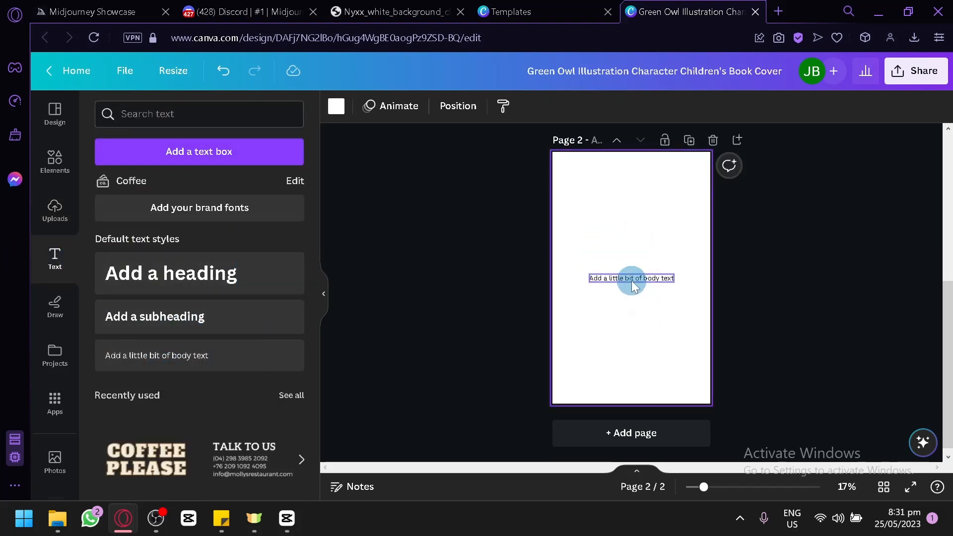
left_click_drag(640, 310, 636, 225)
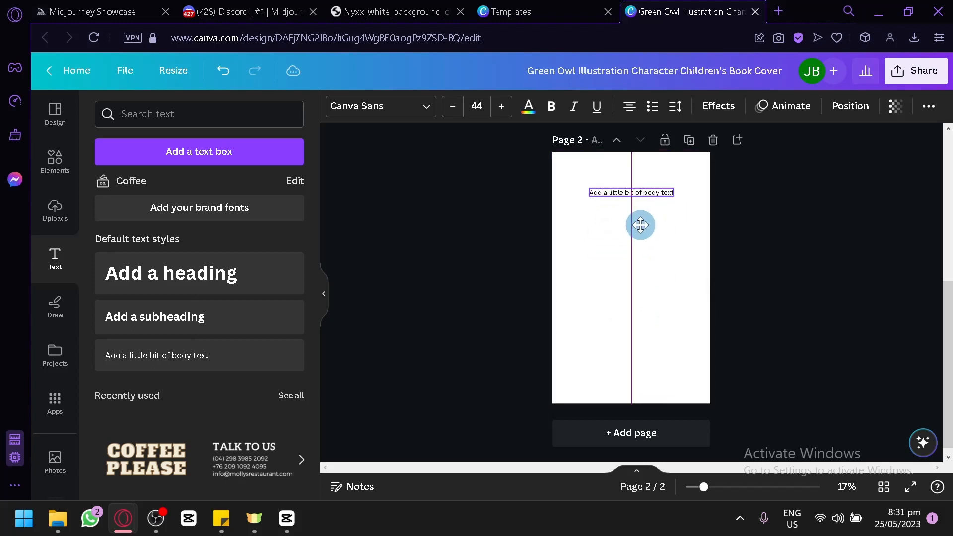
left_click(587, 230)
left_click(660, 223)
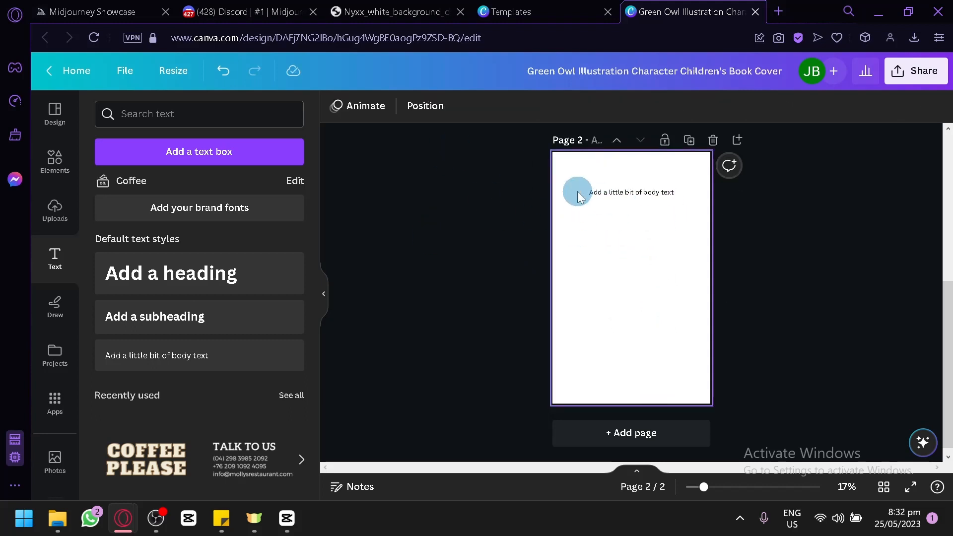
Switch to Discord and save the upscaled image of the bird flying over the city to the computer
left_click(243, 11)
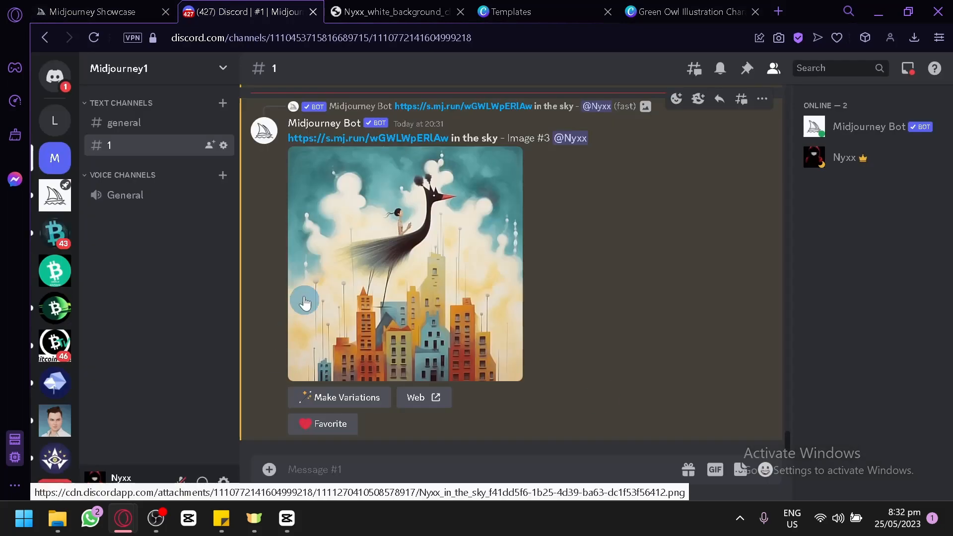
left_click(305, 301)
right_click(532, 241)
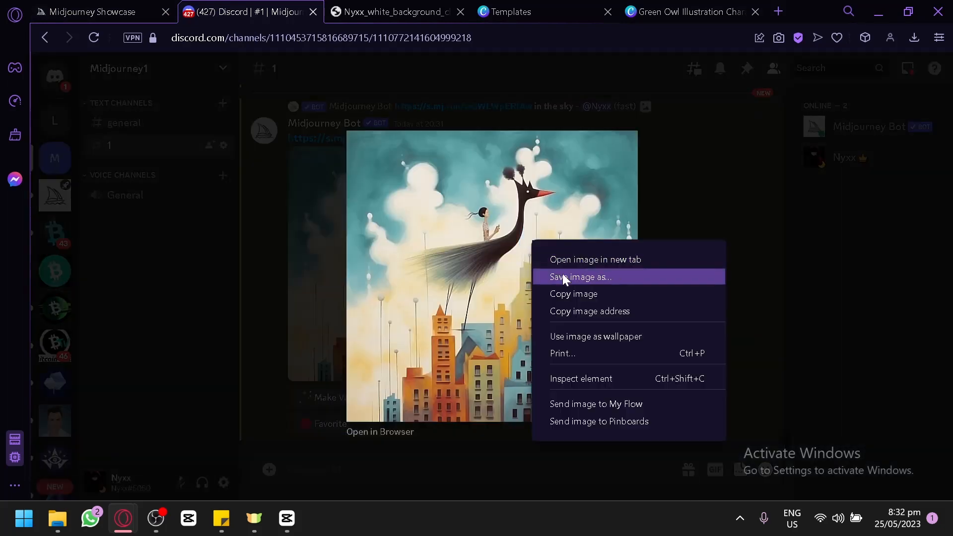
left_click(564, 277)
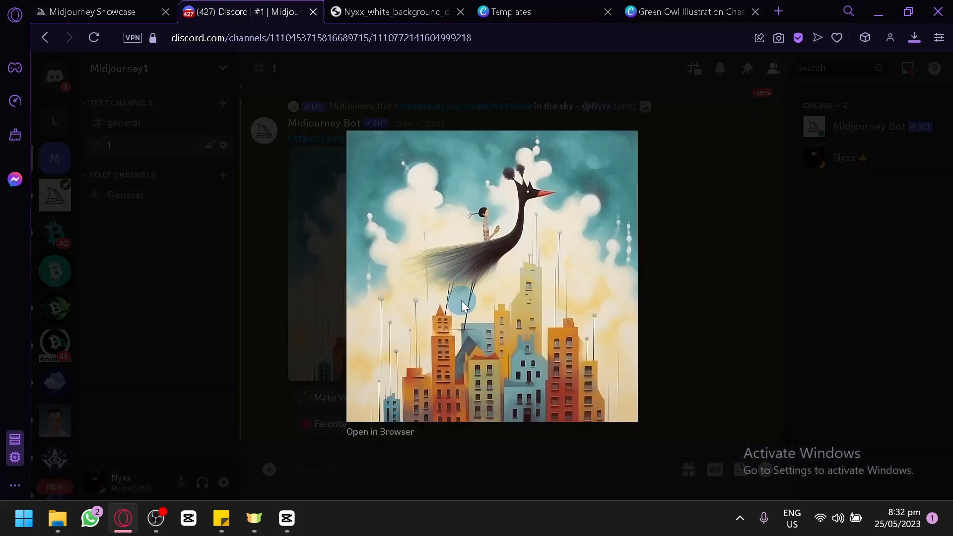
left_click(334, 328)
Switch to Canva, upload the downloaded bird image, and place it on page 2, enlarged to fill the area below the body text
left_click(675, 7)
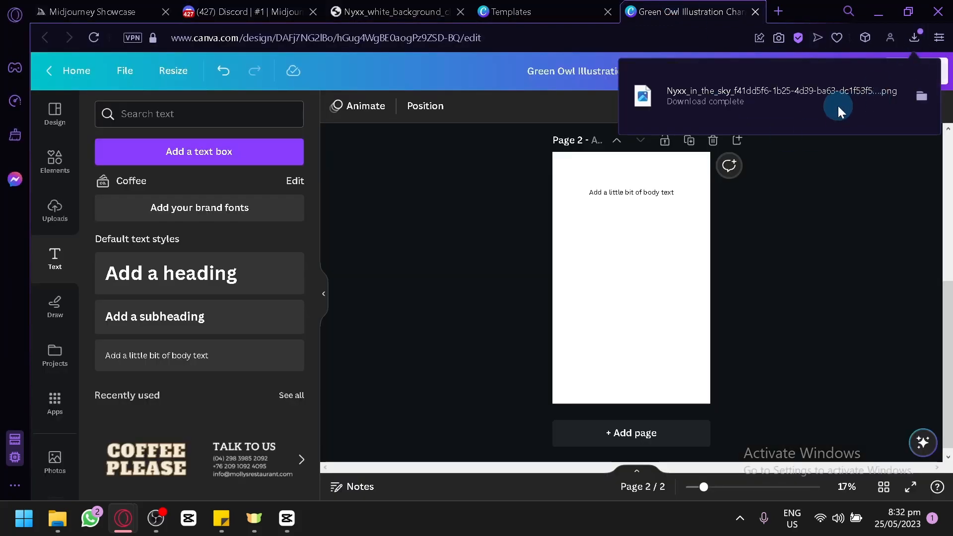
left_click_drag(838, 105, 513, 322)
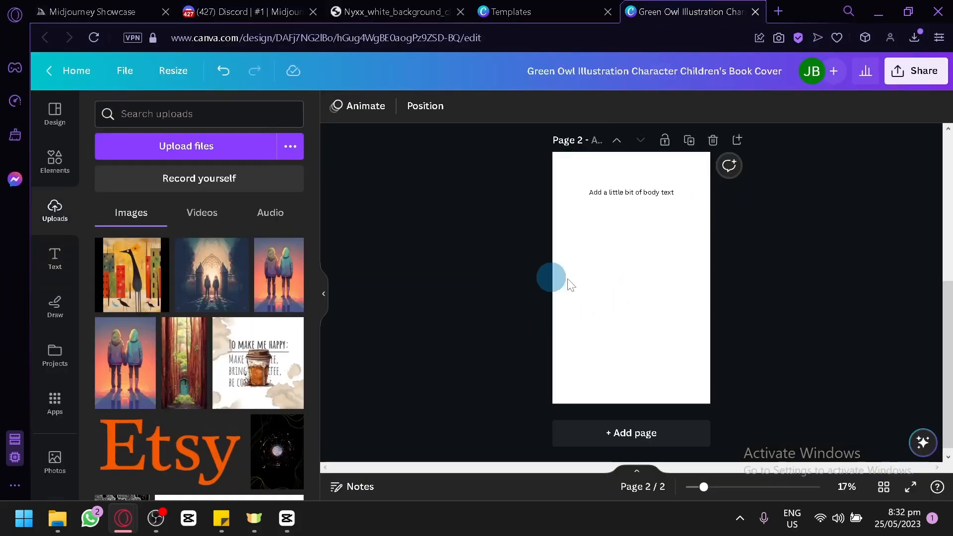
left_click_drag(651, 307, 799, 480)
left_click_drag(630, 346, 600, 322)
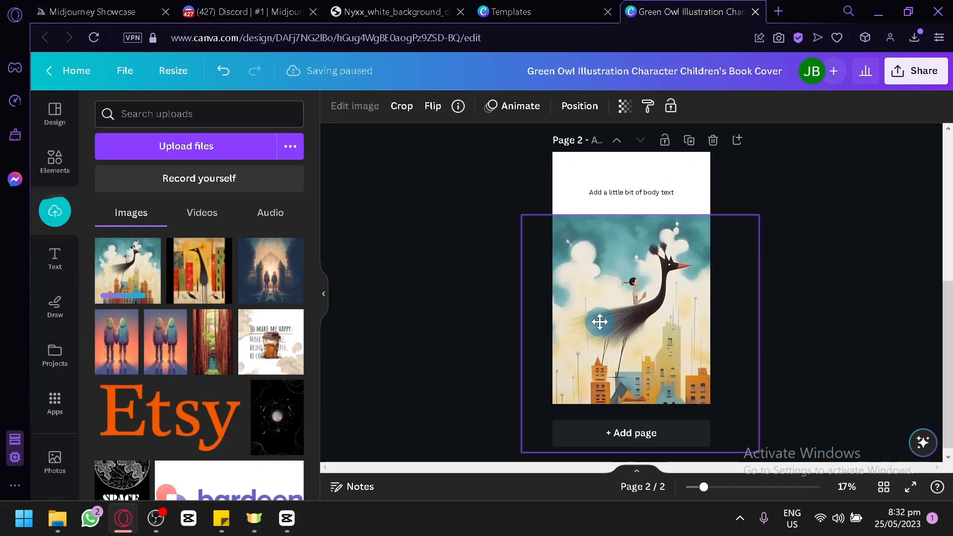
left_click(808, 301)
Review the cover and page 2, add a blank page 3, and switch back to the bird image in Discord
scroll(634, 236, "up", 4)
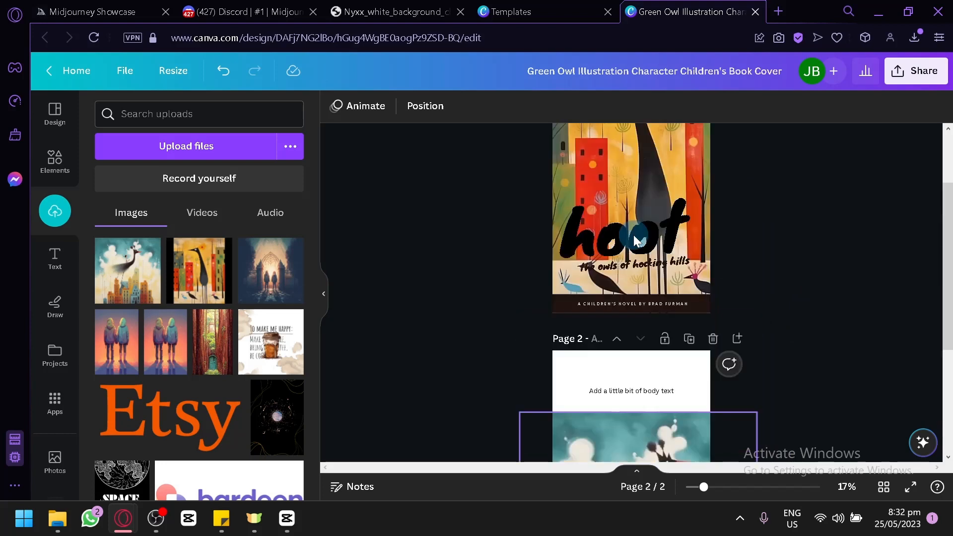
scroll(636, 240, "down", 4)
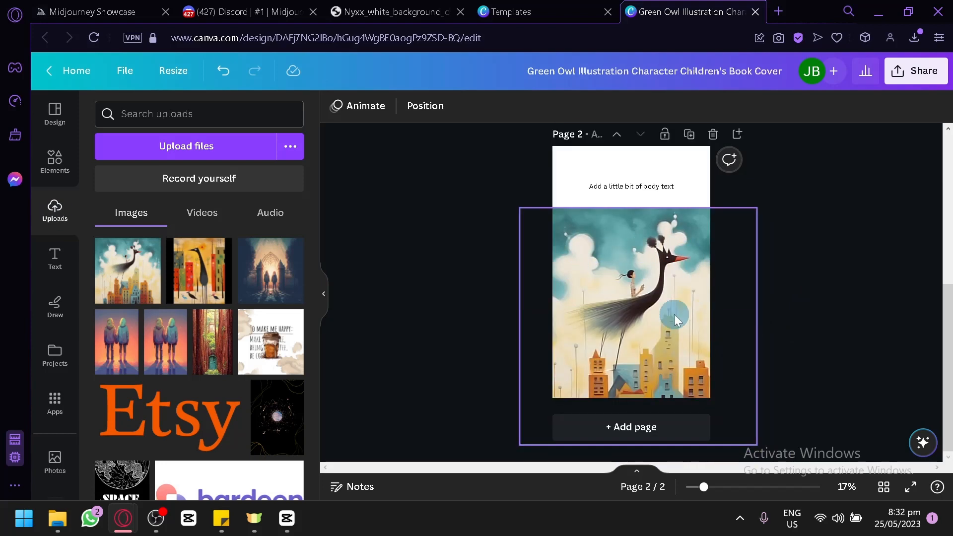
left_click(653, 415)
right_click(653, 415)
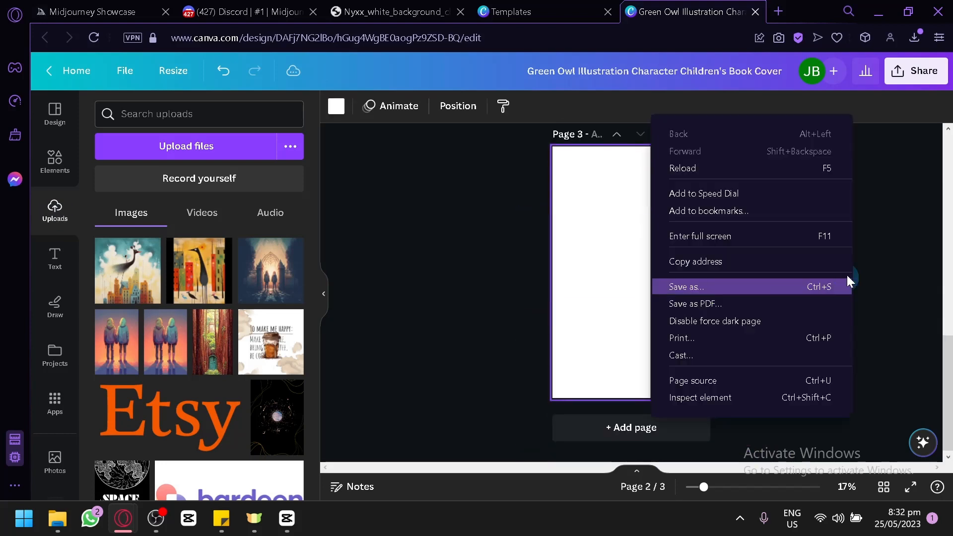
left_click(895, 269)
scroll(690, 320, "up", 2)
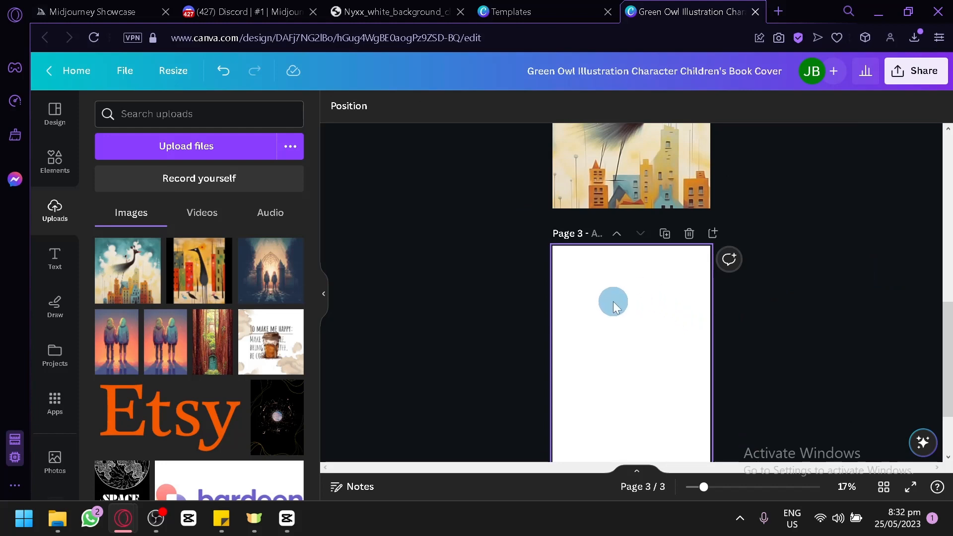
scroll(612, 301, "up", 3)
left_click(225, 11)
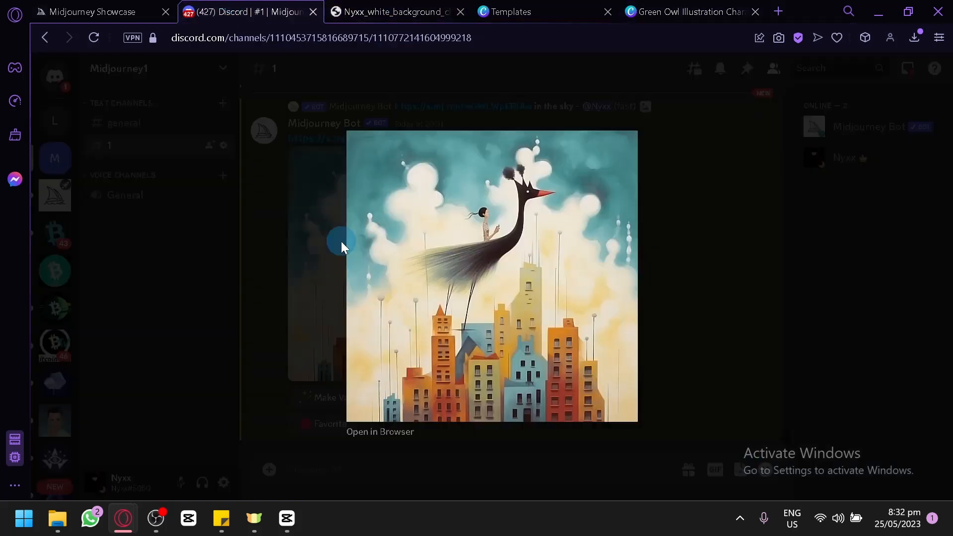
Close the enlarged bird image in Discord, switch to the book cover design in Canva, and check pages 2 and 3
left_click(705, 264)
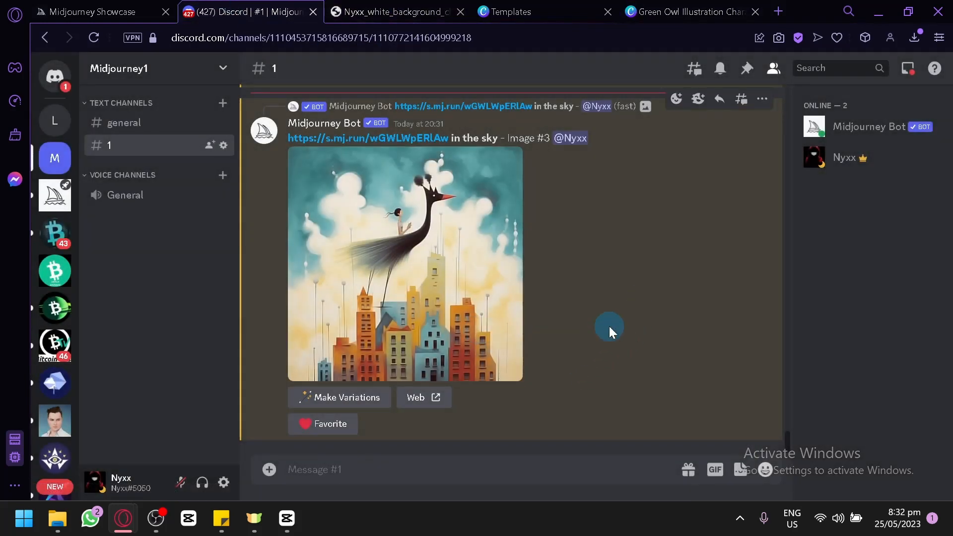
left_click(674, 6)
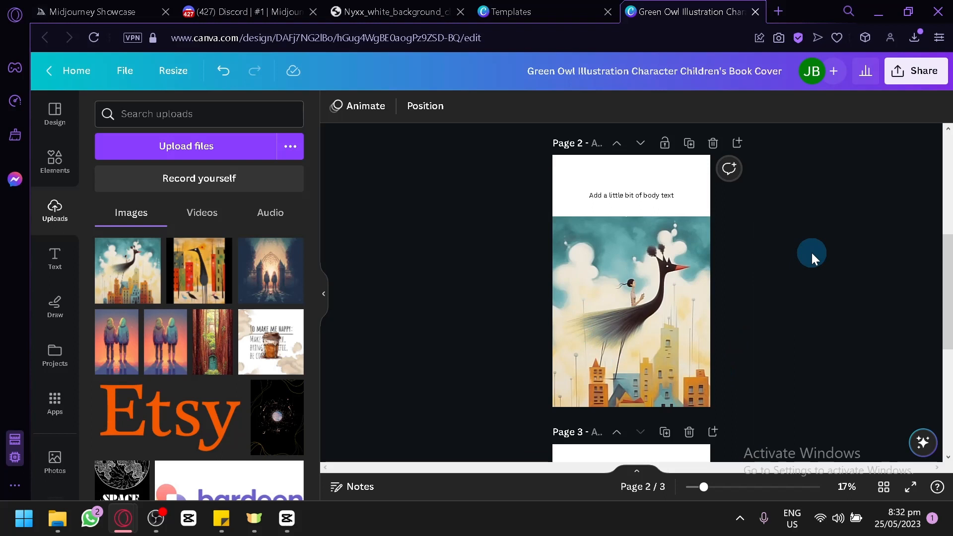
scroll(811, 252, "down", 5)
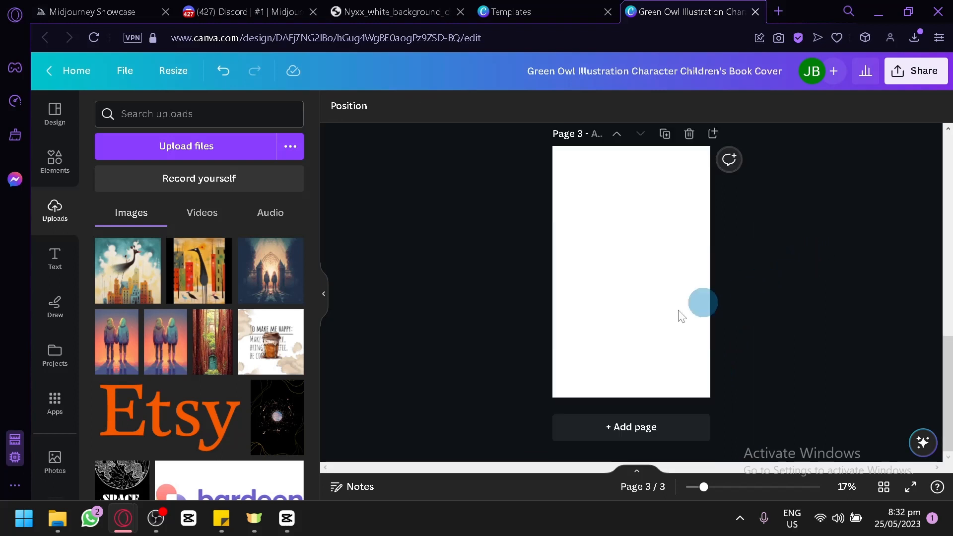
scroll(674, 297, "up", 5)
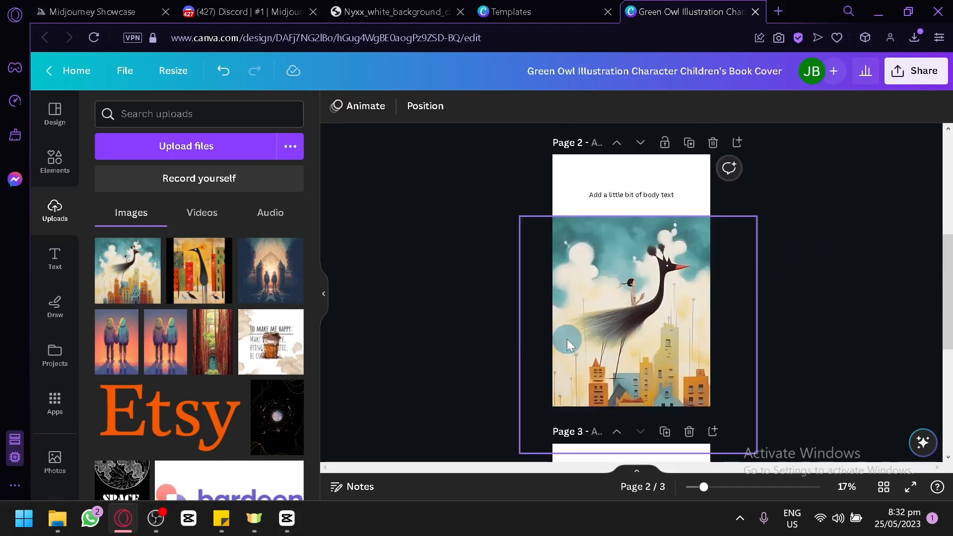
Delete the yellow bird background image from the cover on page 1
left_click(620, 317)
scroll(640, 322, "up", 5)
left_click(630, 211)
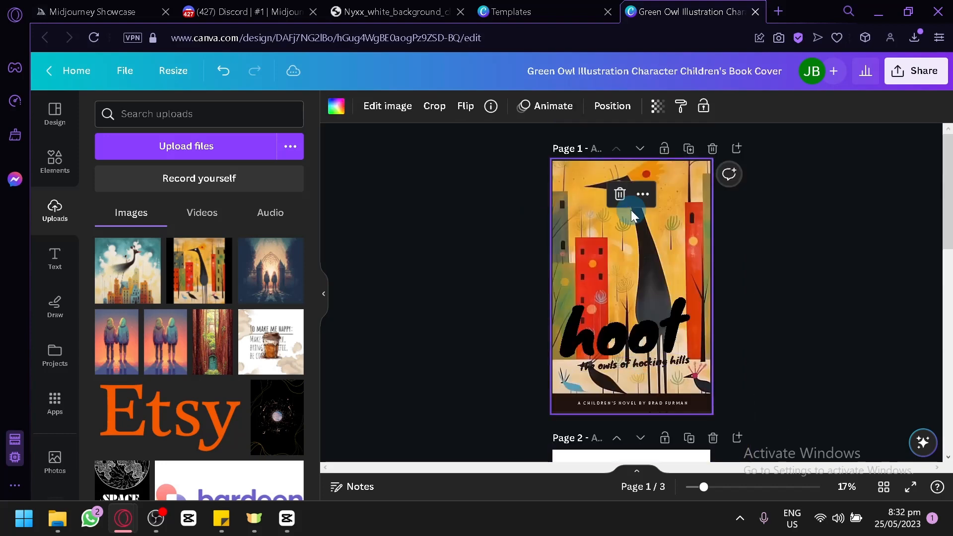
key("Delete")
Bring the flying bird image from page 2 onto the cover and position it across the page from the upper edge down
scroll(631, 348, "down", 4)
left_click_drag(600, 120, 617, 167)
scroll(635, 249, "up", 2)
left_click_drag(661, 280, 644, 279)
Send the flying bird image to the back of the cover, behind the title and author text, and deselect it
left_click(569, 110)
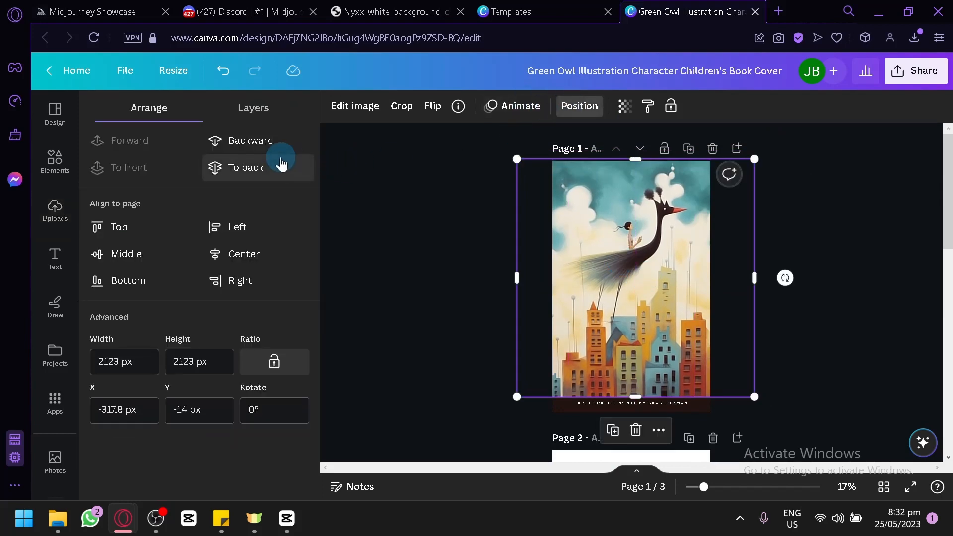
left_click(277, 161)
left_click(421, 278)
left_click(868, 337)
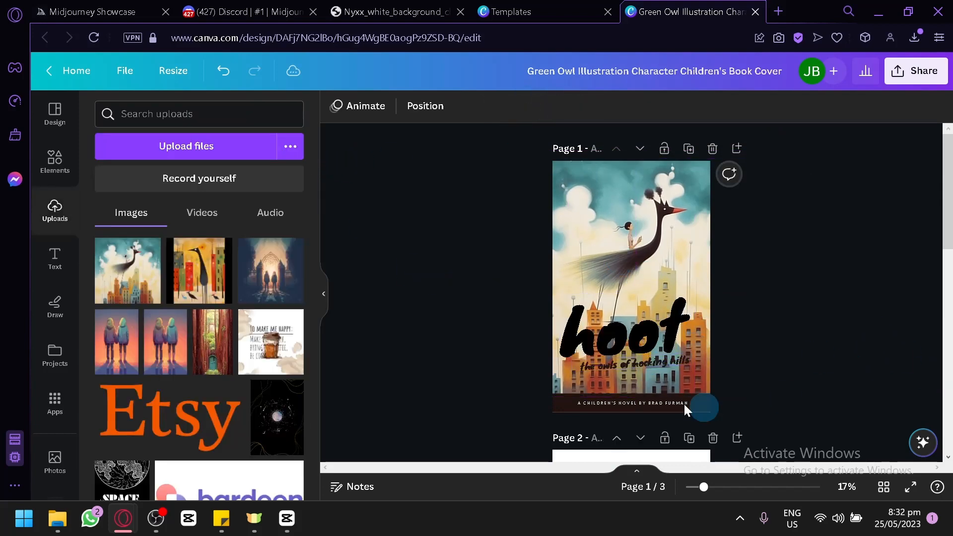